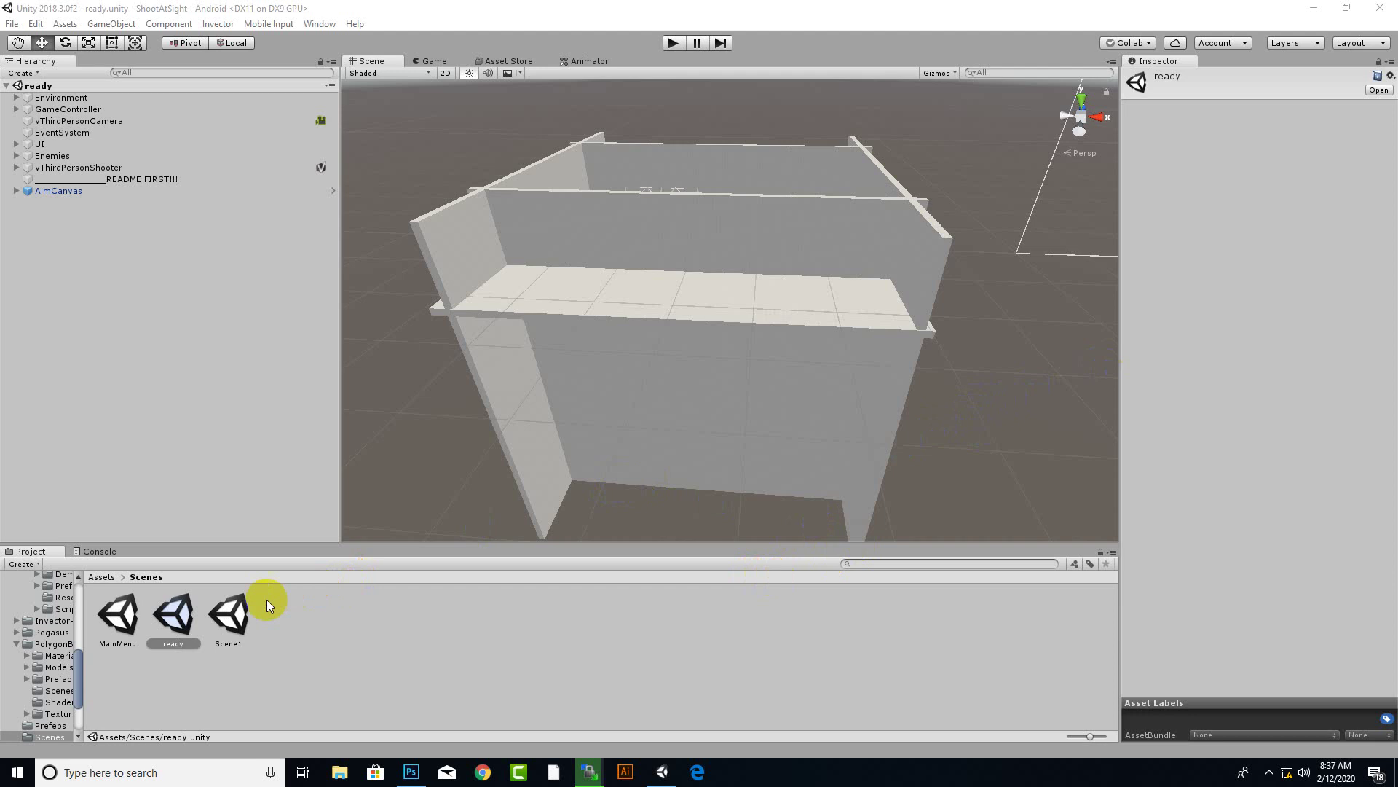
# Step: Play-test the ready scene, look around the level with the player character, and stop play mode
pyautogui.click(672, 44)
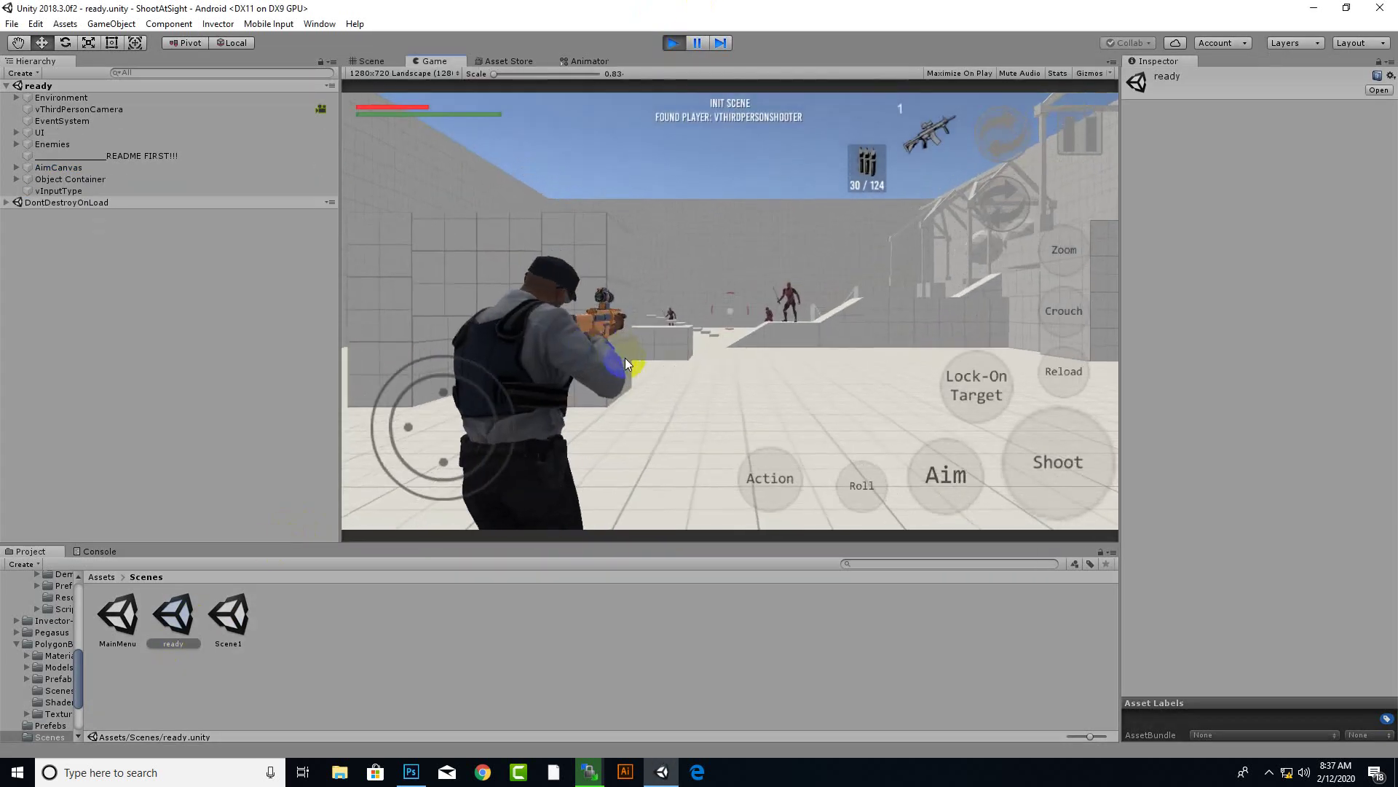
pyautogui.moveTo(625, 357); pyautogui.dragTo(571, 334)
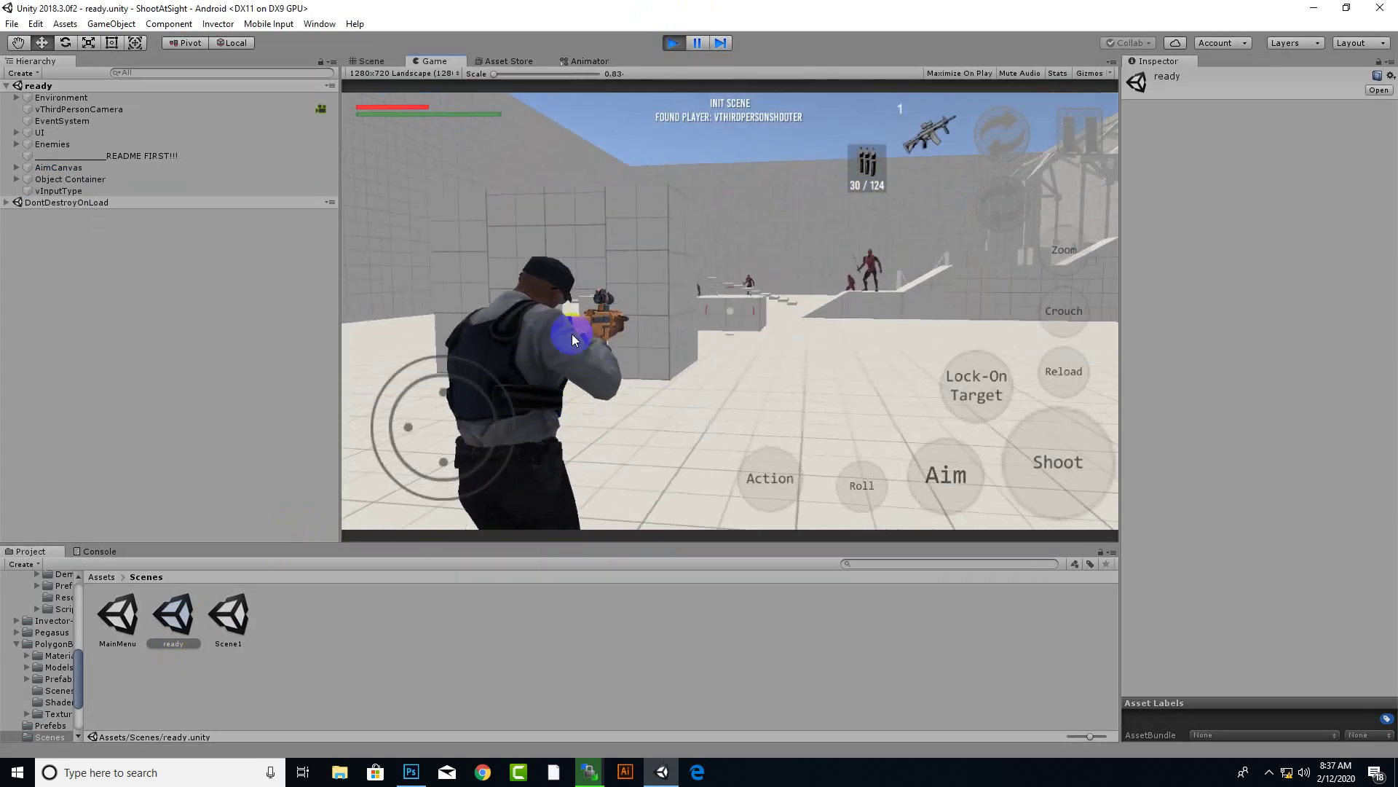
pyautogui.moveTo(466, 437)
pyautogui.mouseDown()
pyautogui.moveTo(350, 418)
pyautogui.moveTo(731, 384)
pyautogui.moveTo(674, 386)
pyautogui.moveTo(648, 331)
pyautogui.moveTo(549, 334)
pyautogui.moveTo(580, 244)
pyautogui.mouseUp()
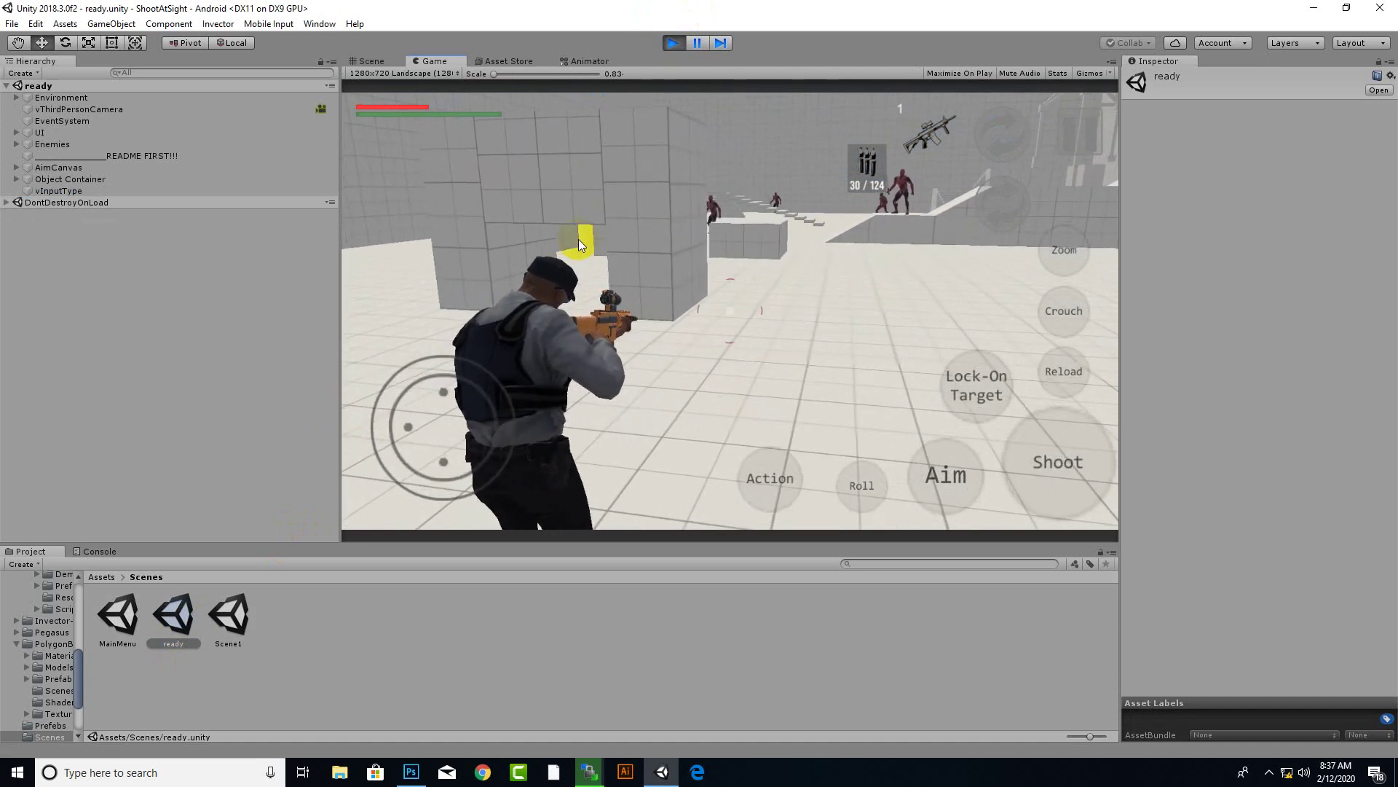
pyautogui.click(672, 41)
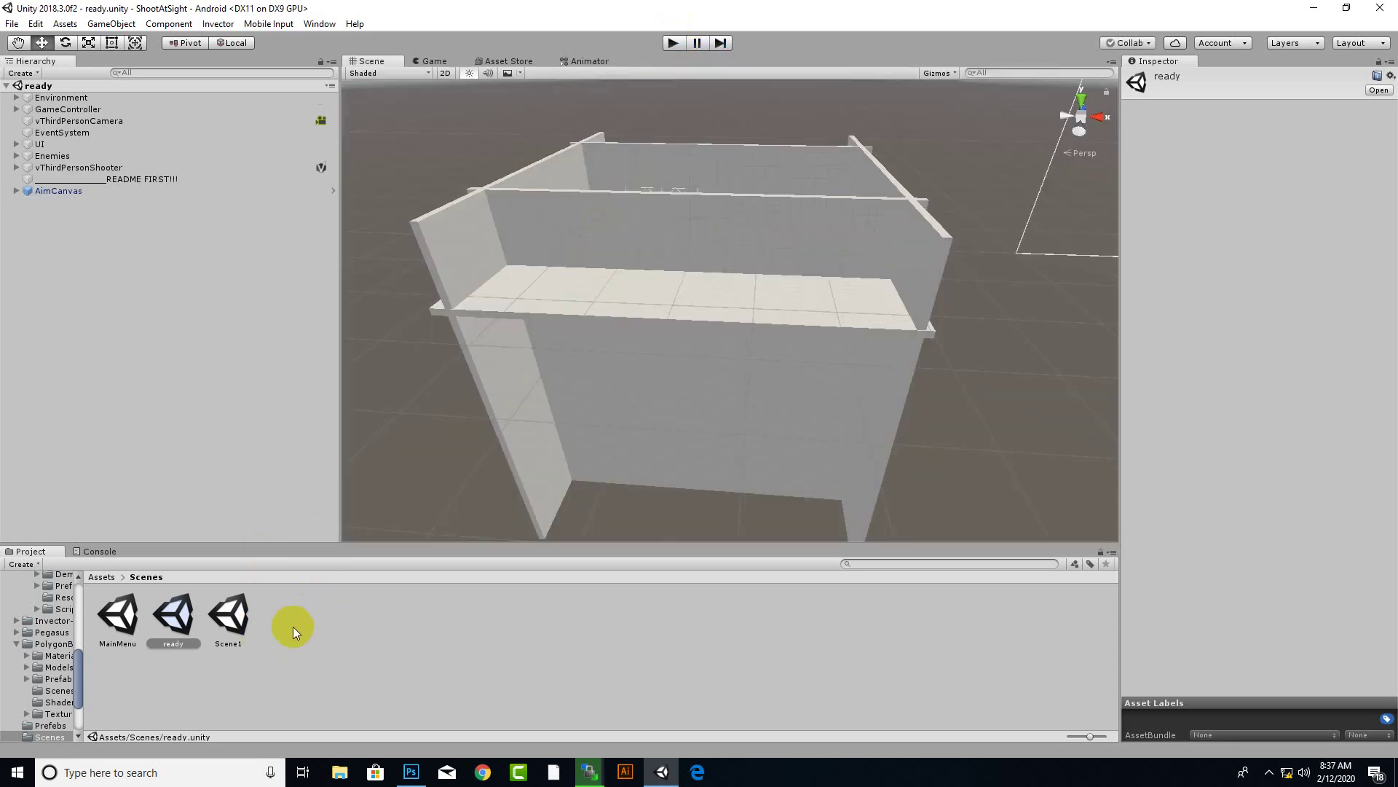
pyautogui.rightClick(264, 630)
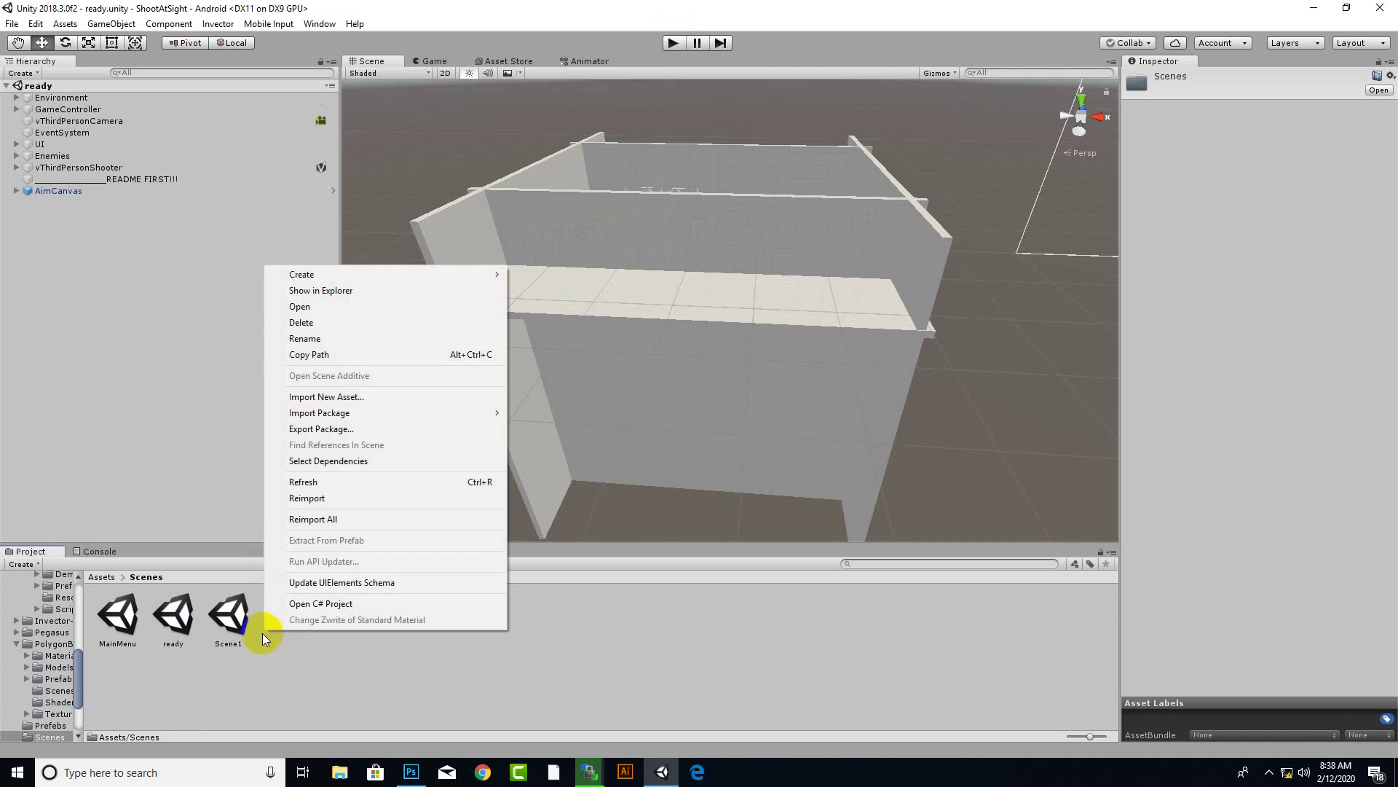
pyautogui.click(190, 623)
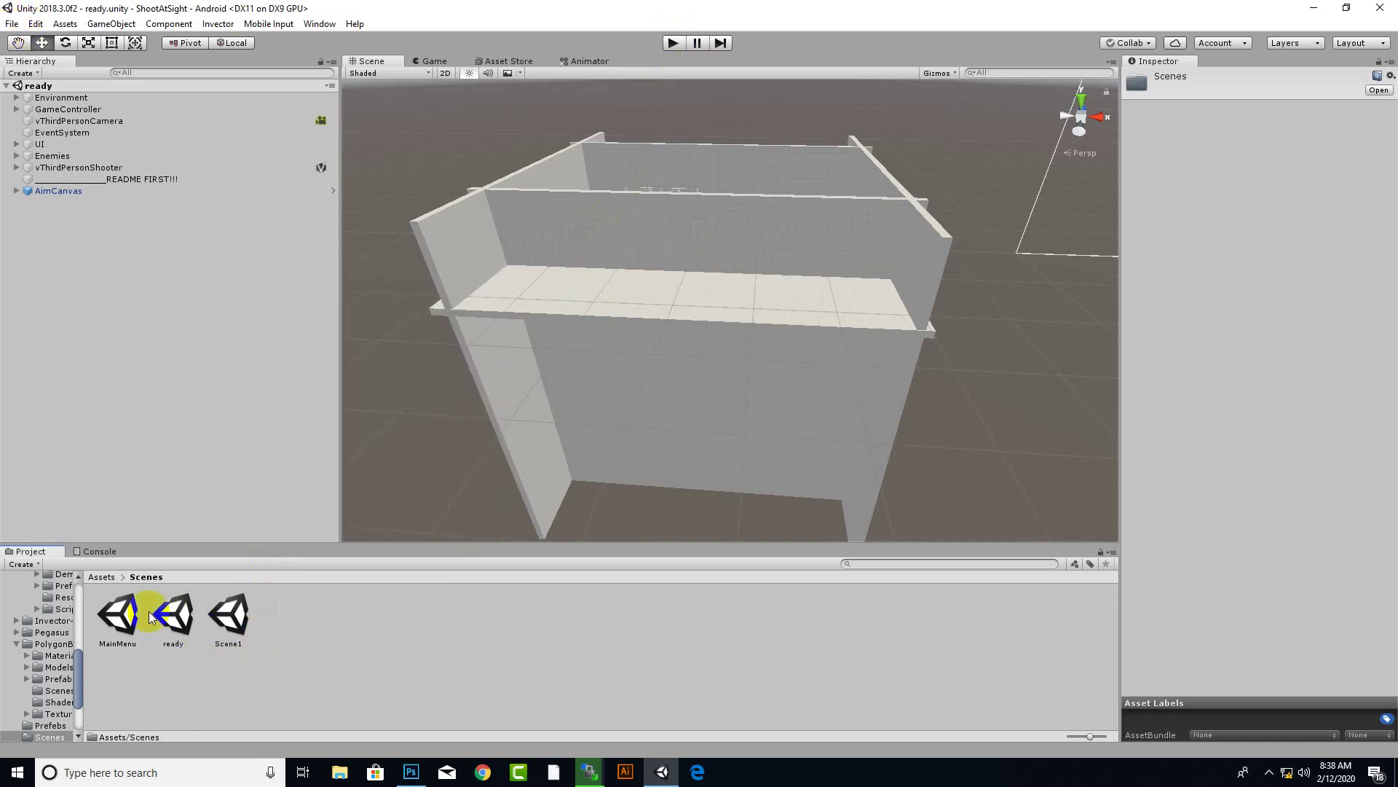
pyautogui.click(181, 644)
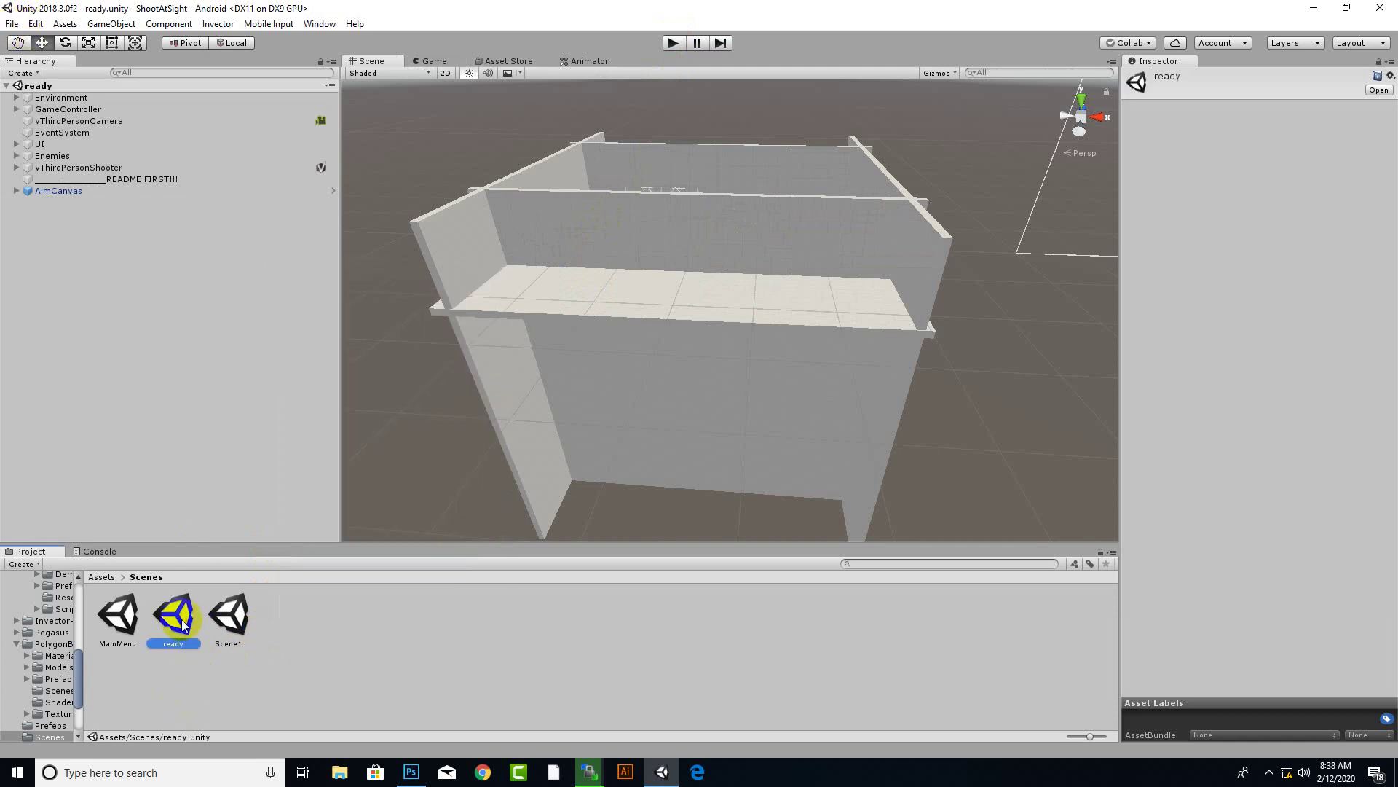
pyautogui.click(255, 696)
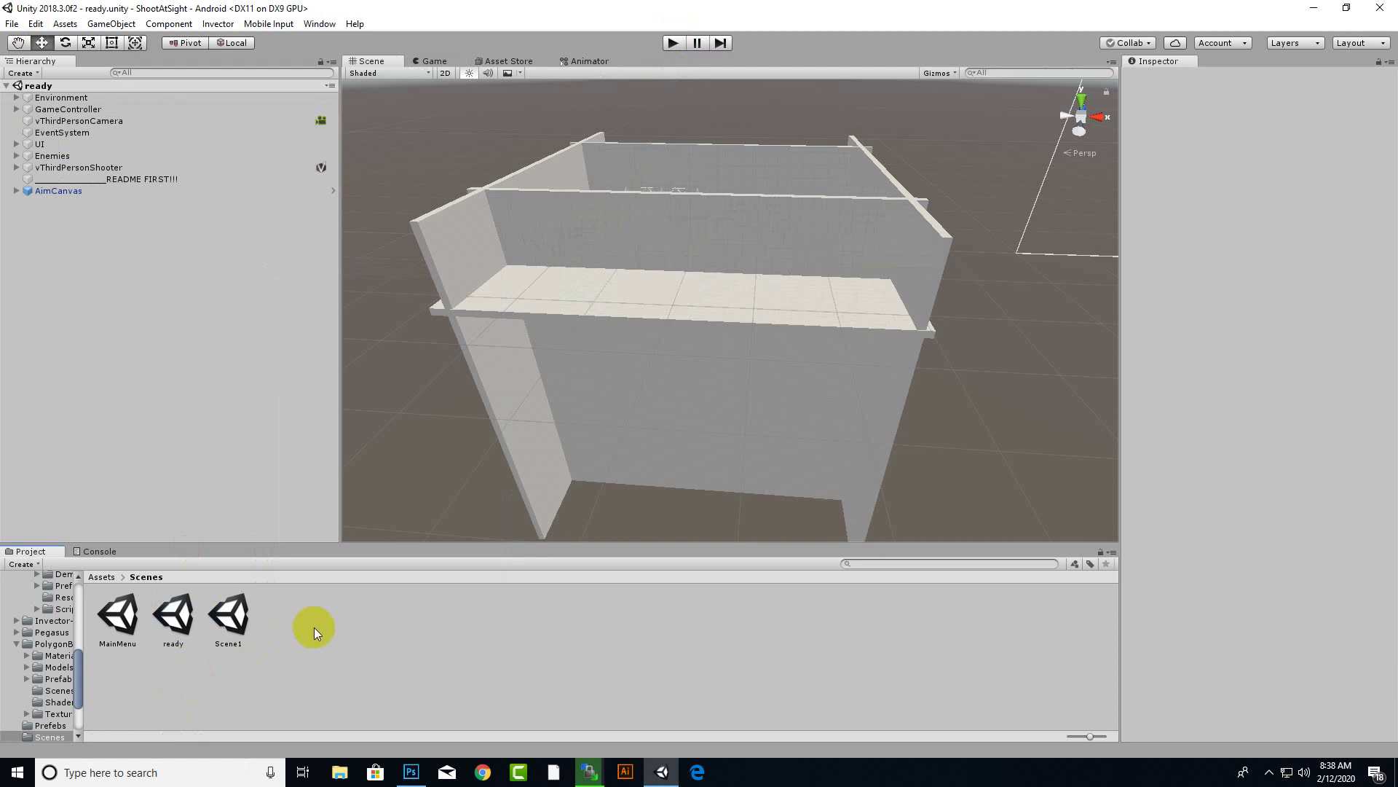
# Step: Save the open ready scene as a new scene named MilitaryBase in the Scenes folder
pyautogui.click(180, 622)
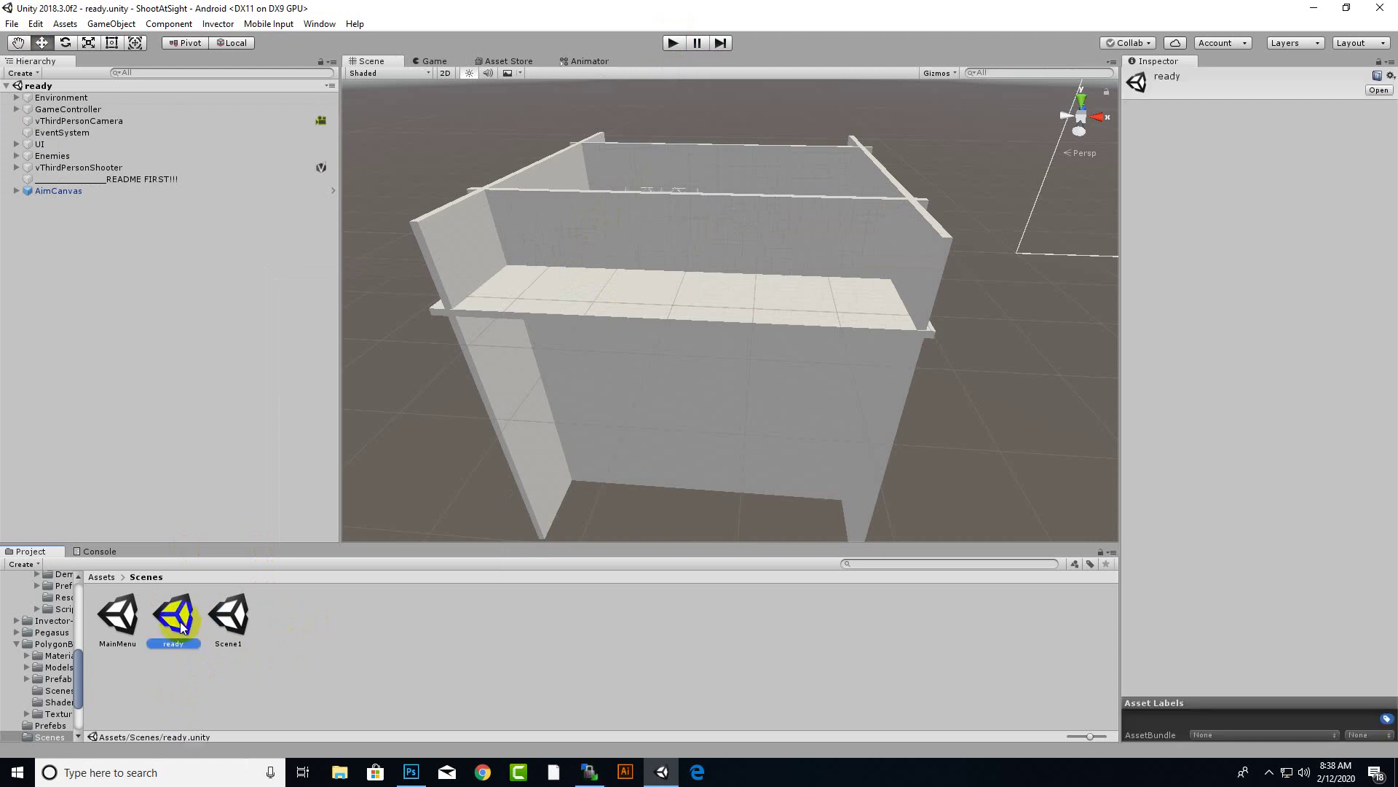
pyautogui.click(12, 24)
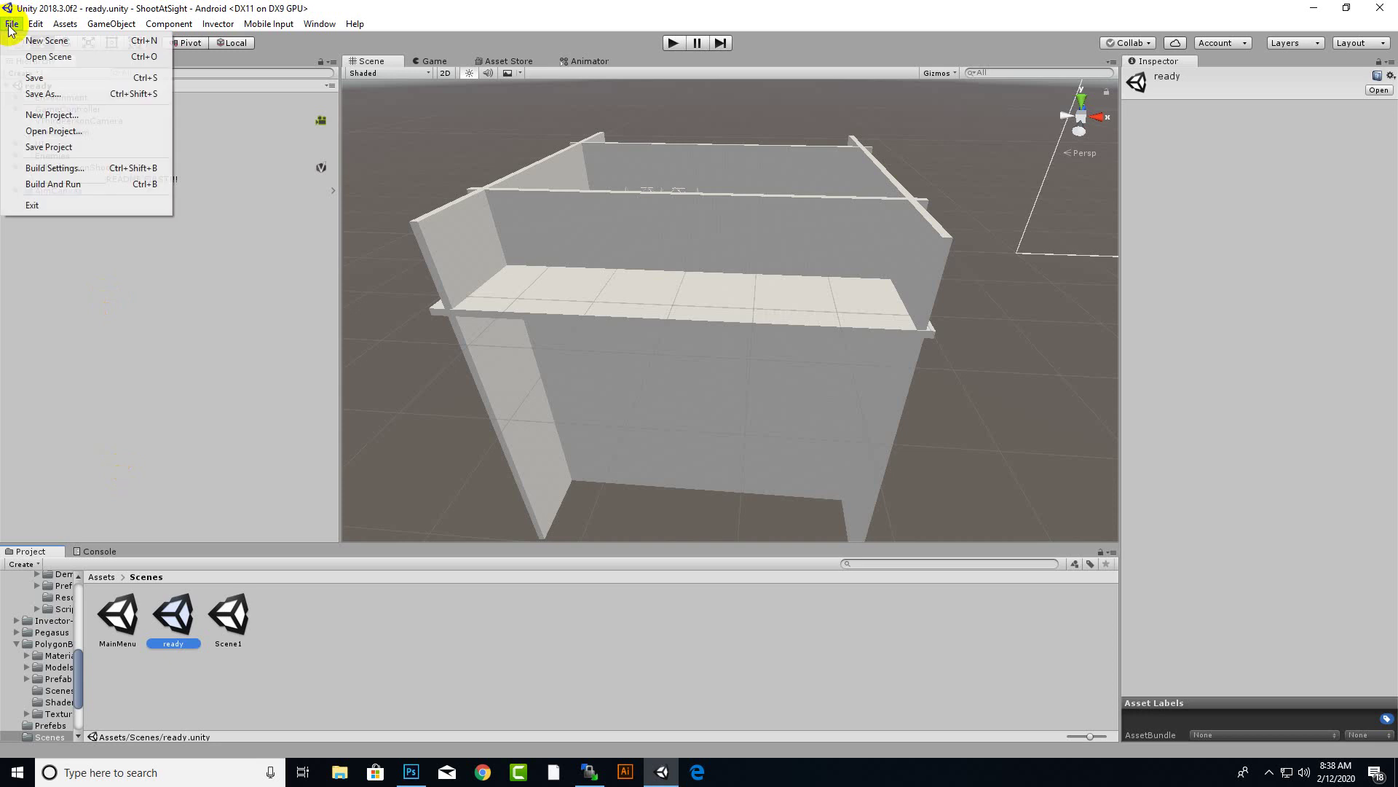
pyautogui.click(36, 93)
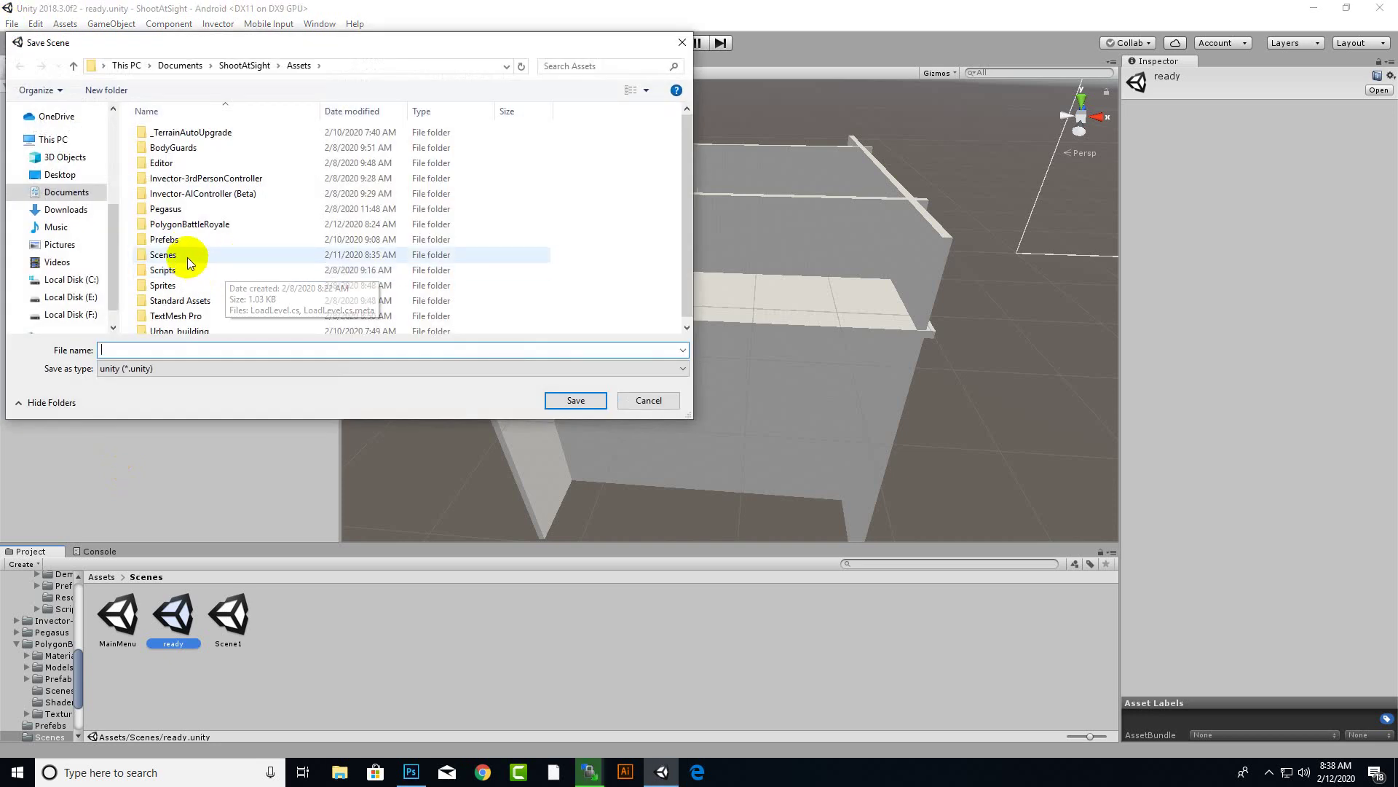
pyautogui.doubleClick(186, 256)
pyautogui.click(179, 349)
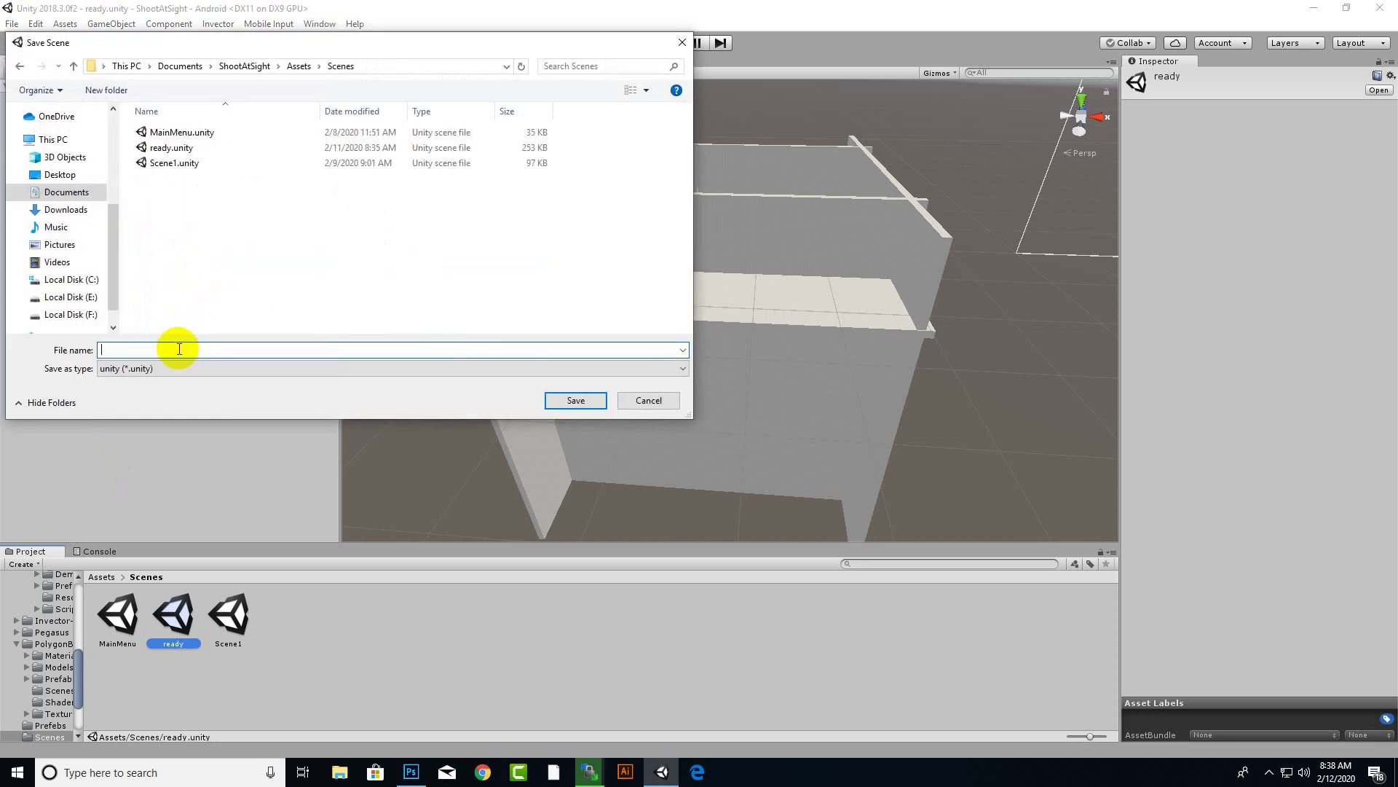
pyautogui.write('MilitaryBase')
pyautogui.press('Return')
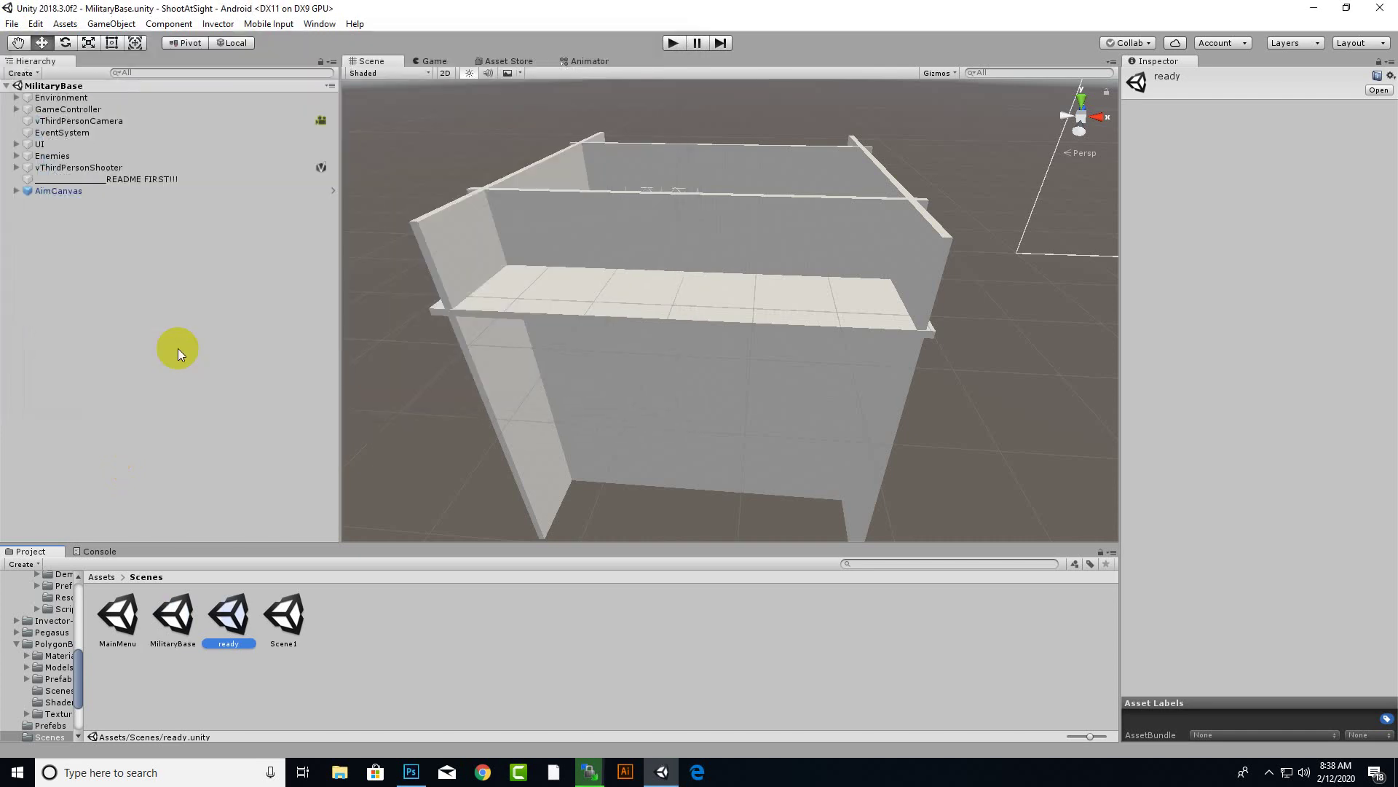
# Step: Open the Demo scene from the Scenes folder of the PolygonBattleRoyale assets
pyautogui.click(166, 637)
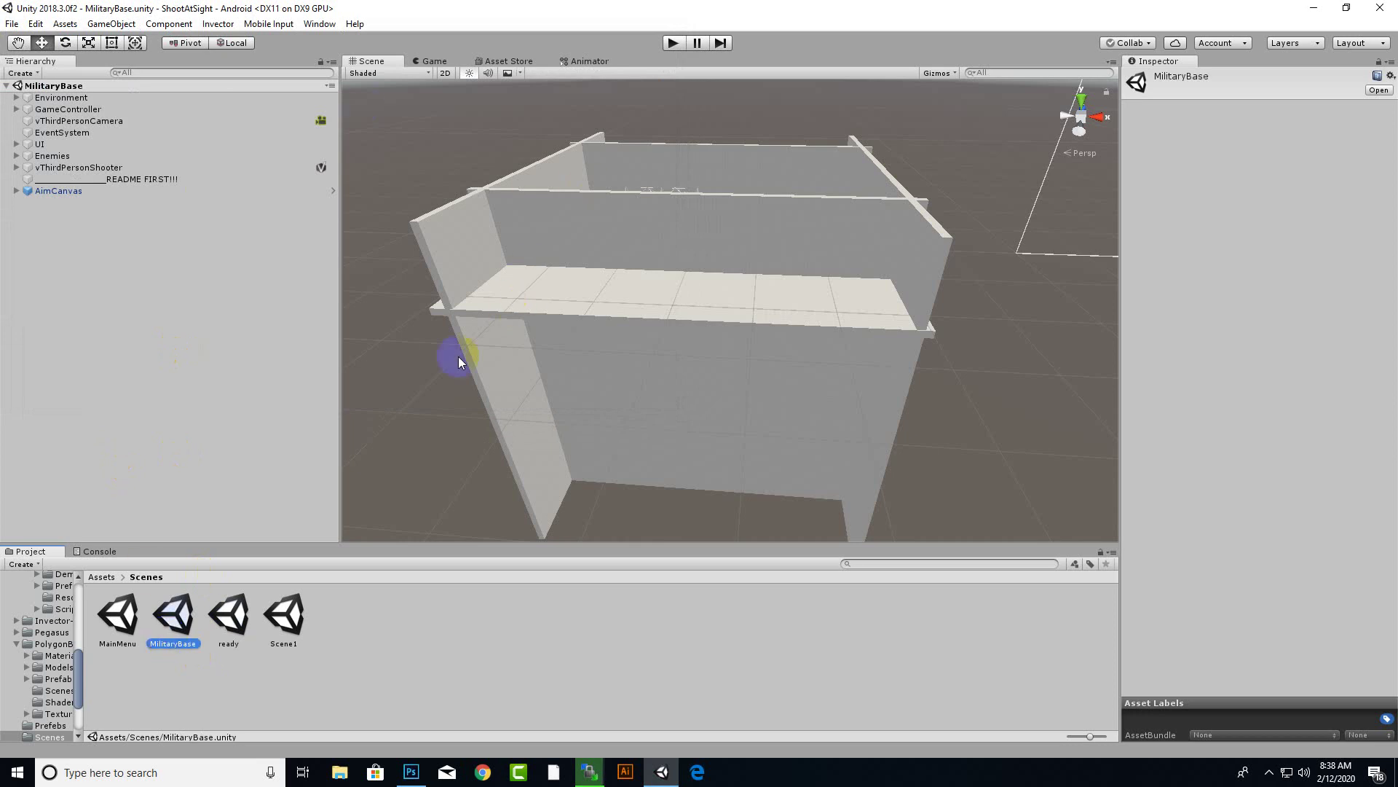
pyautogui.click(104, 576)
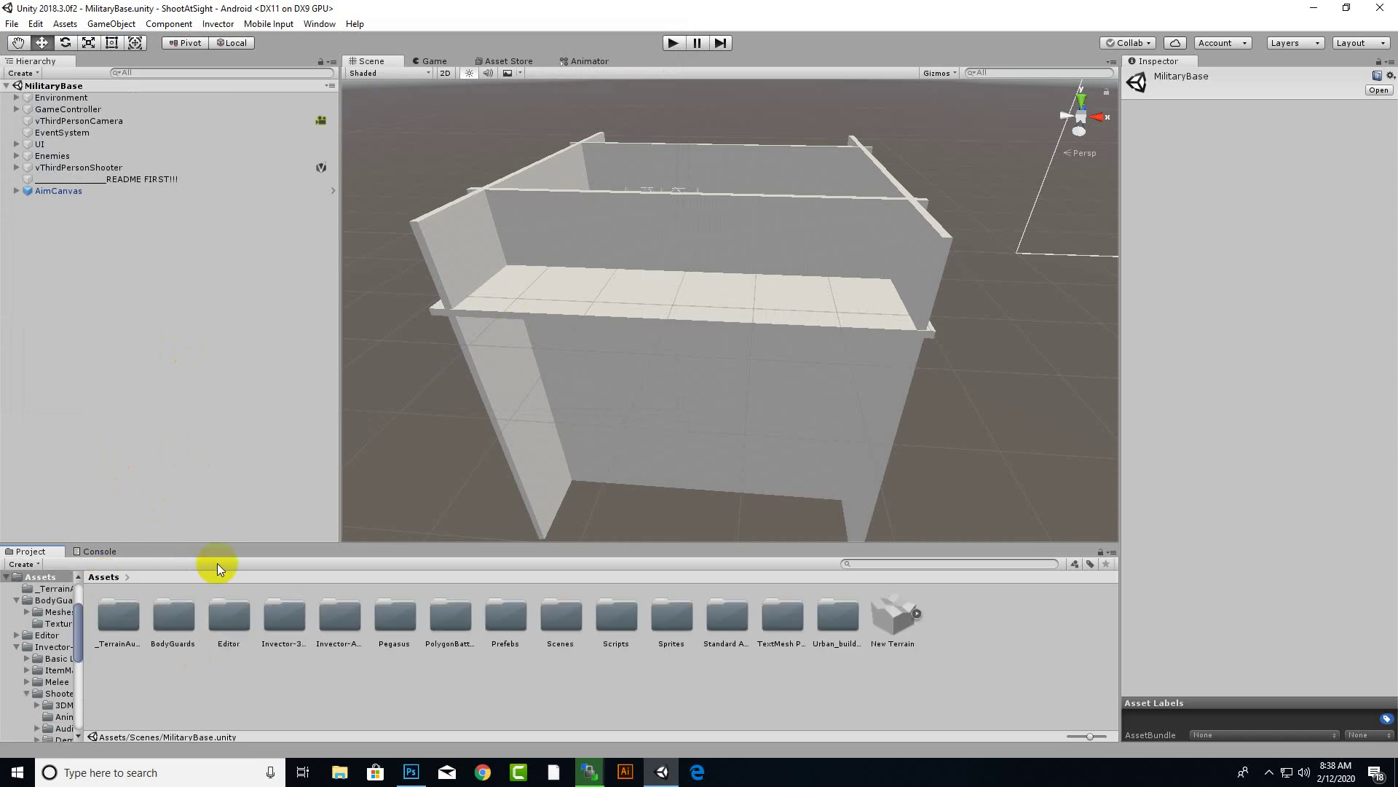
pyautogui.click(470, 616)
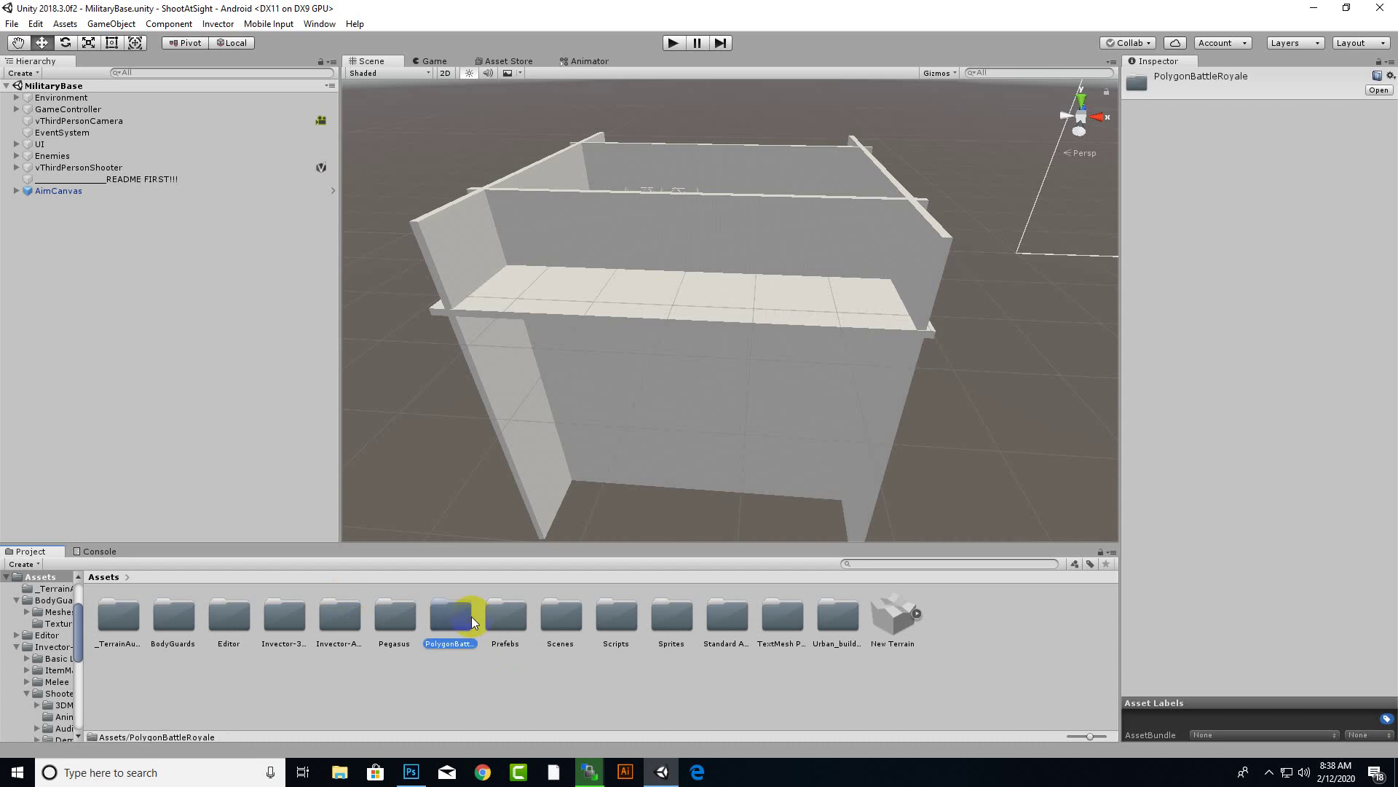
pyautogui.doubleClick(465, 616)
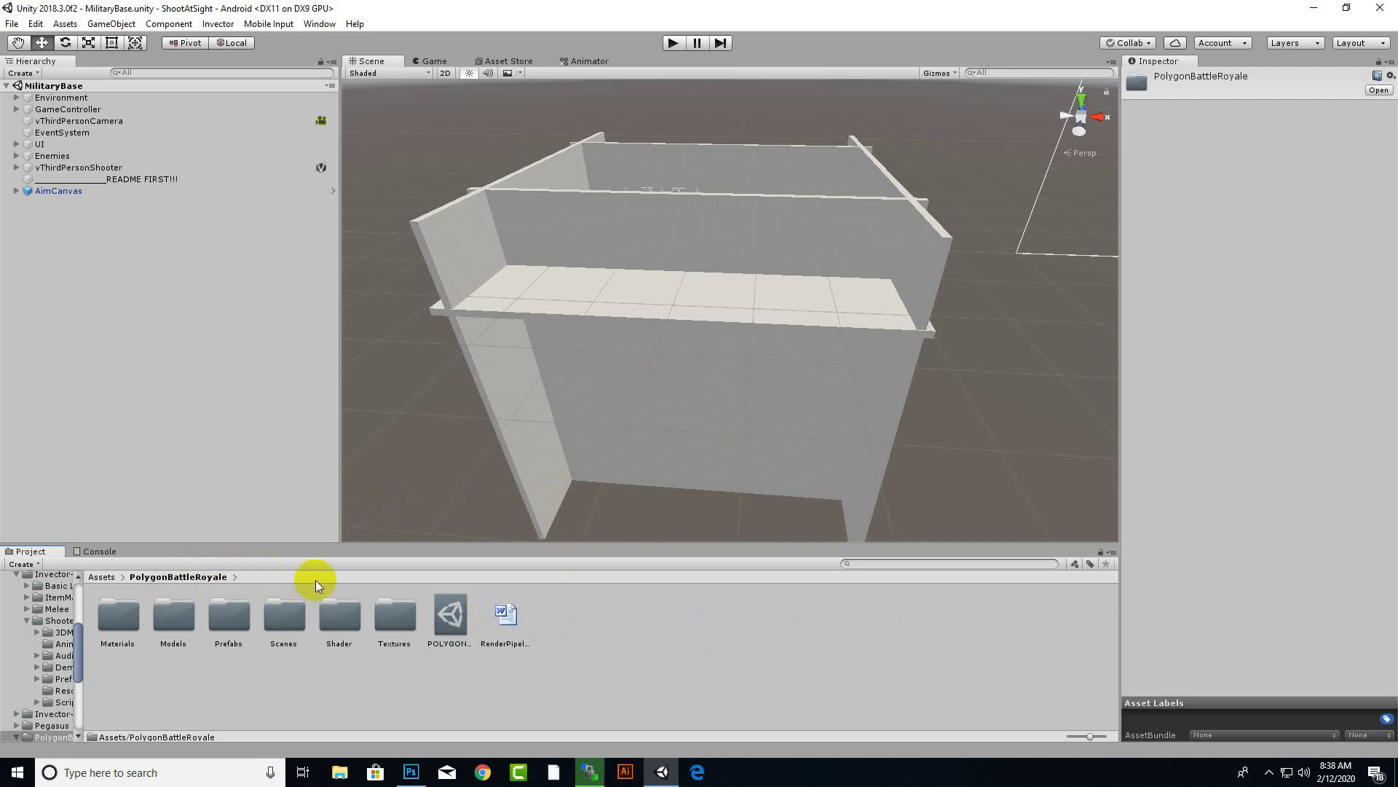
pyautogui.click(284, 620)
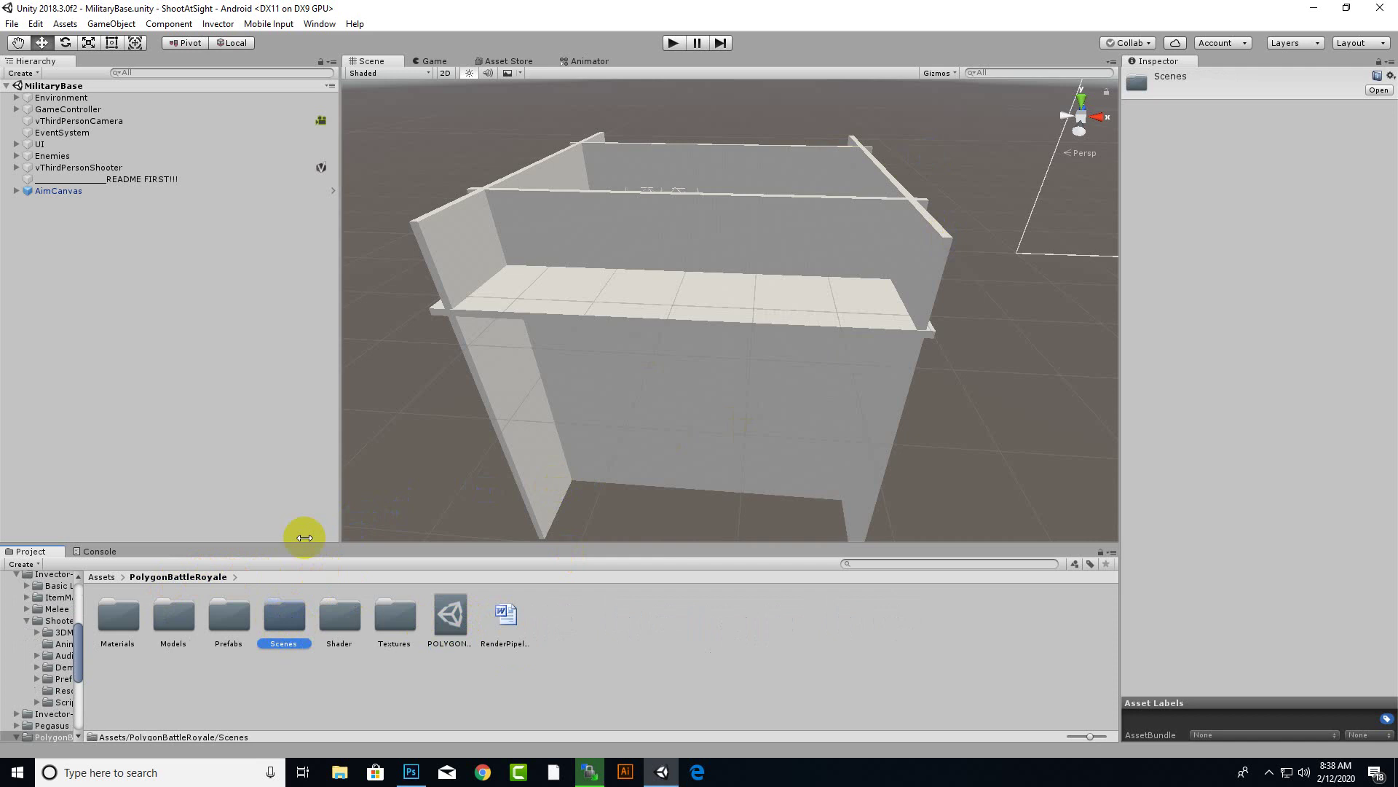
pyautogui.doubleClick(280, 610)
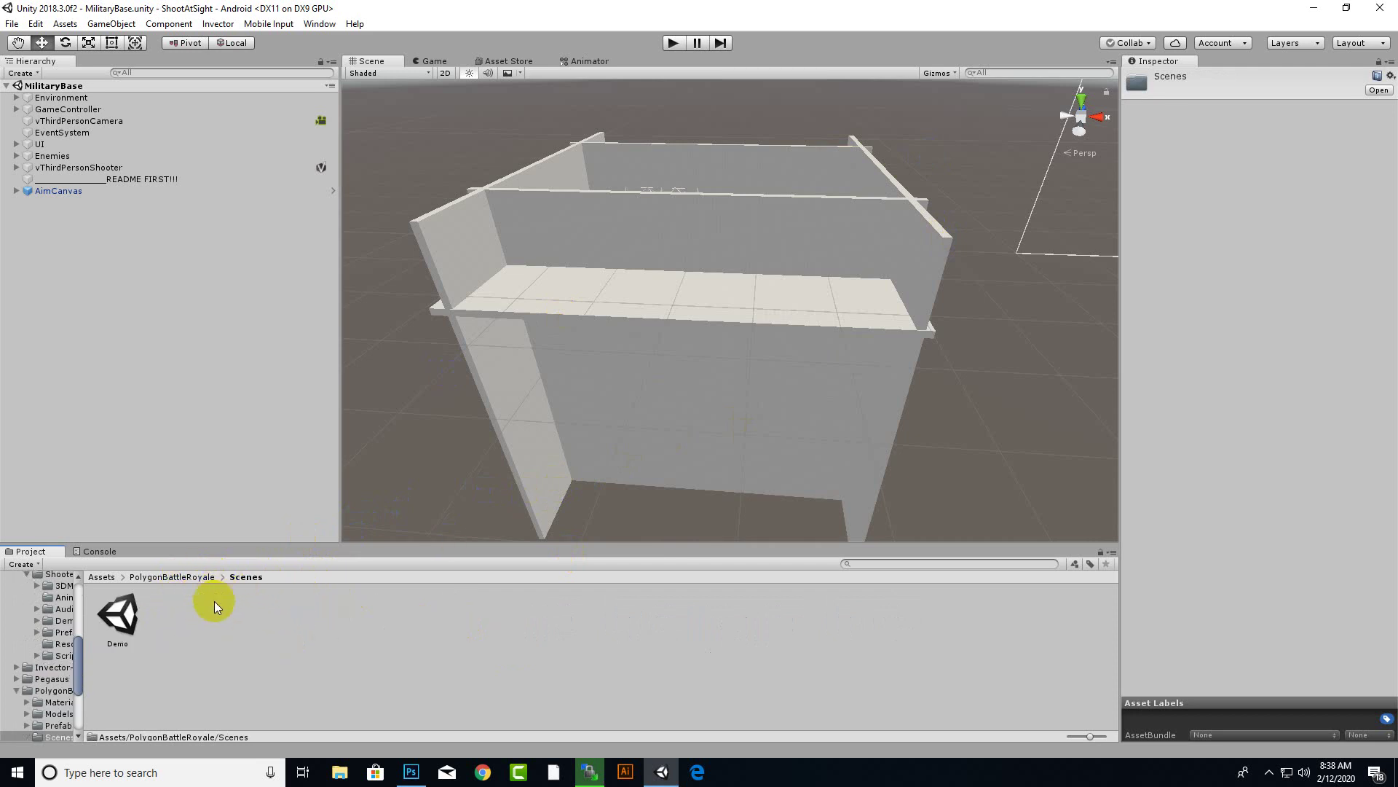
pyautogui.doubleClick(124, 614)
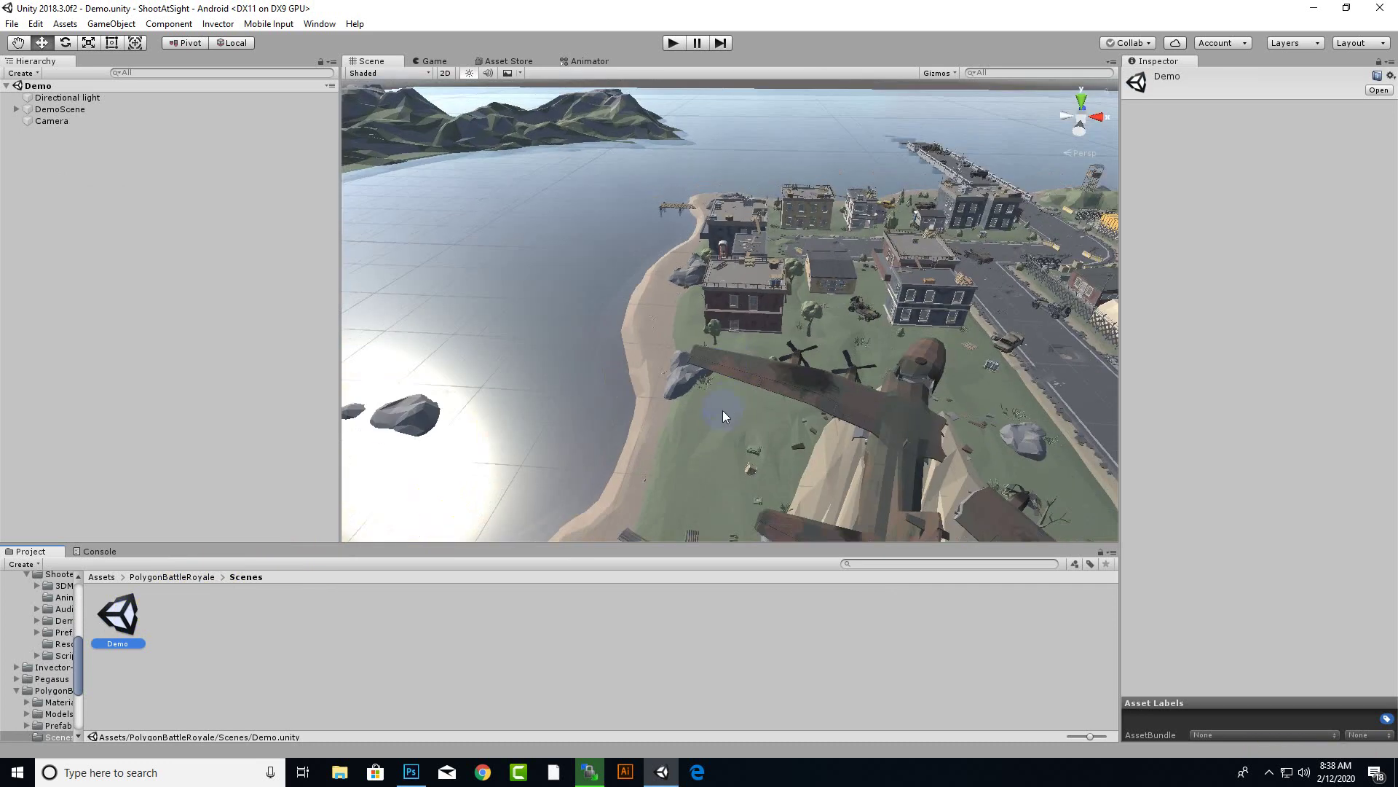
# Step: Run the Demo scene to preview its environment through the game camera, and stop play mode
pyautogui.moveTo(723, 416)
pyautogui.mouseDown(button='middle')
pyautogui.moveTo(468, 361)
pyautogui.moveTo(446, 299)
pyautogui.moveTo(531, 212)
pyautogui.mouseUp(button='middle')
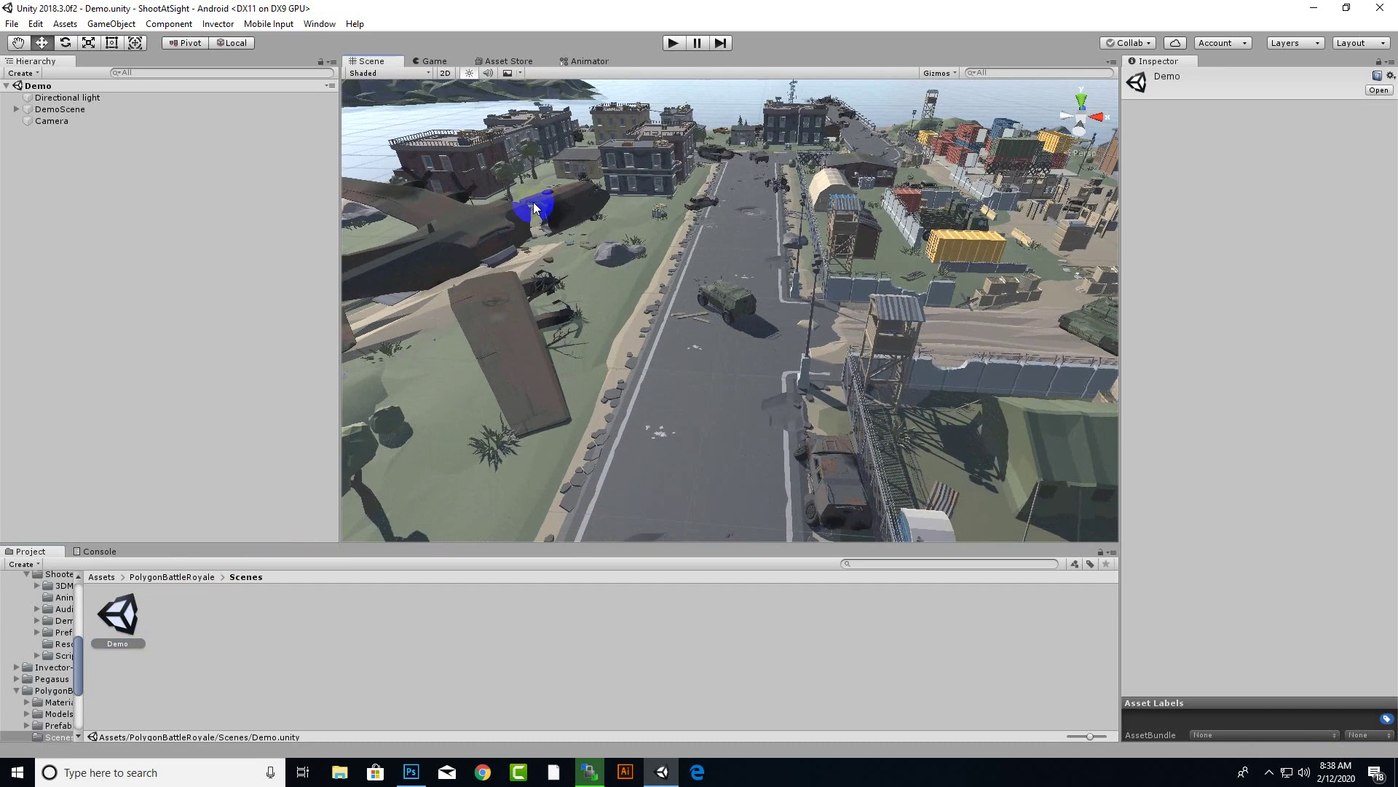
pyautogui.click(674, 42)
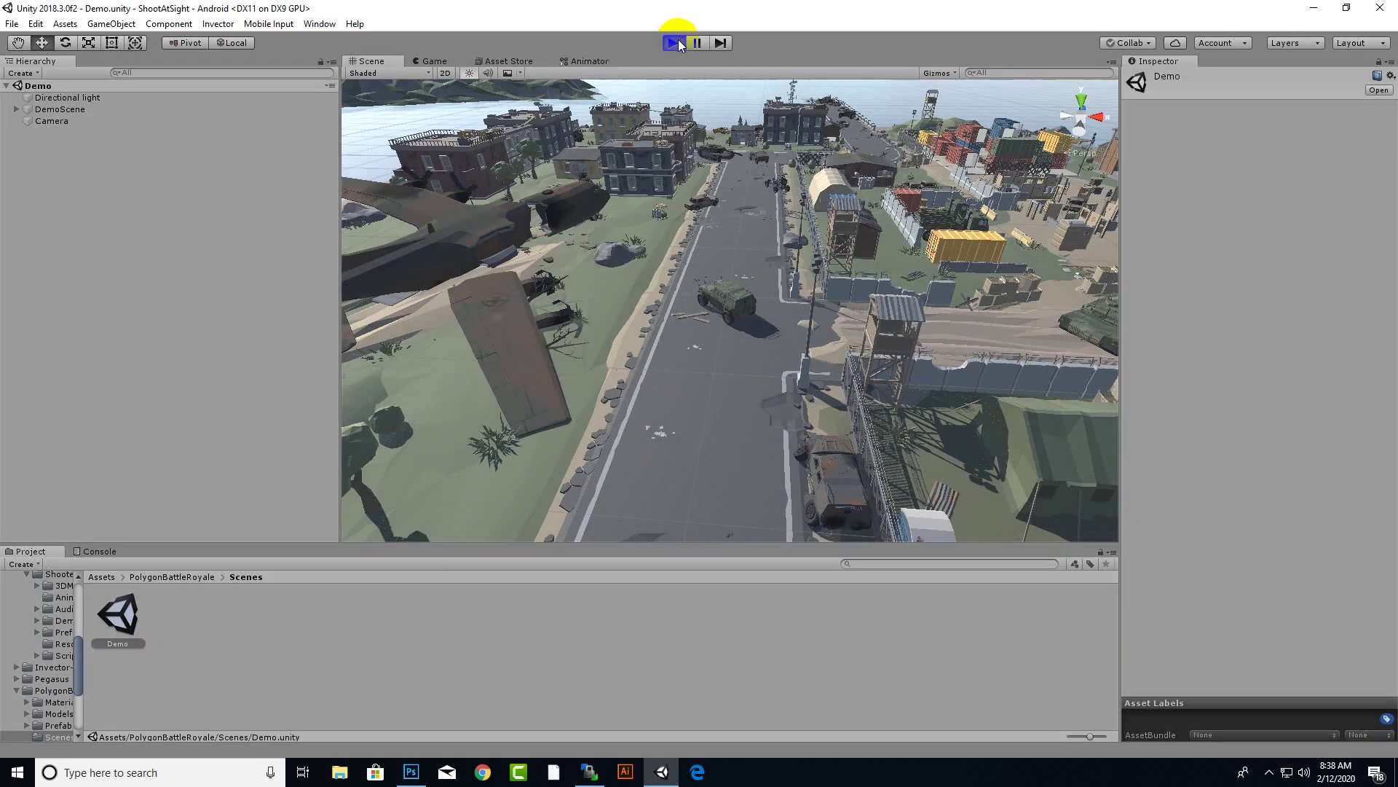
pyautogui.click(652, 219)
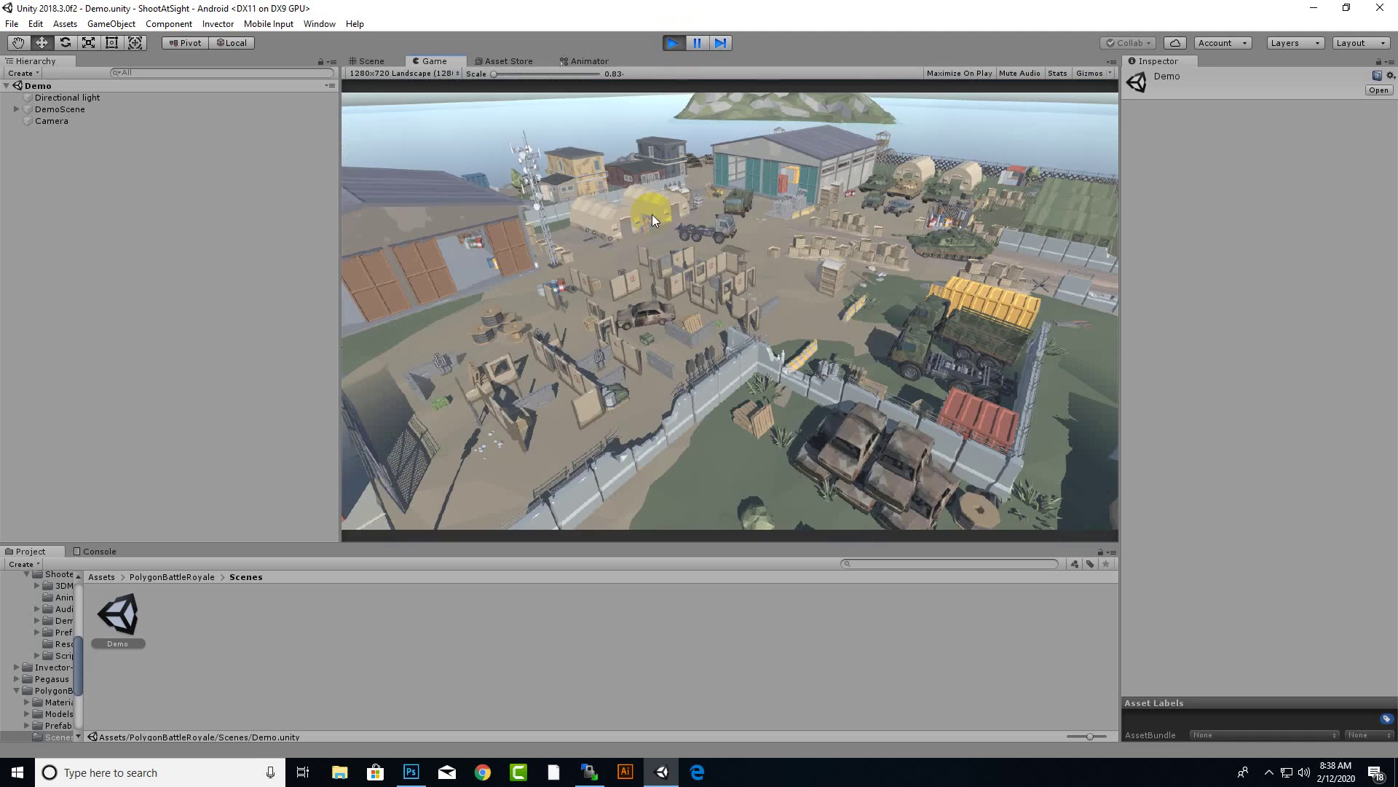
pyautogui.click(618, 285)
pyautogui.click(674, 43)
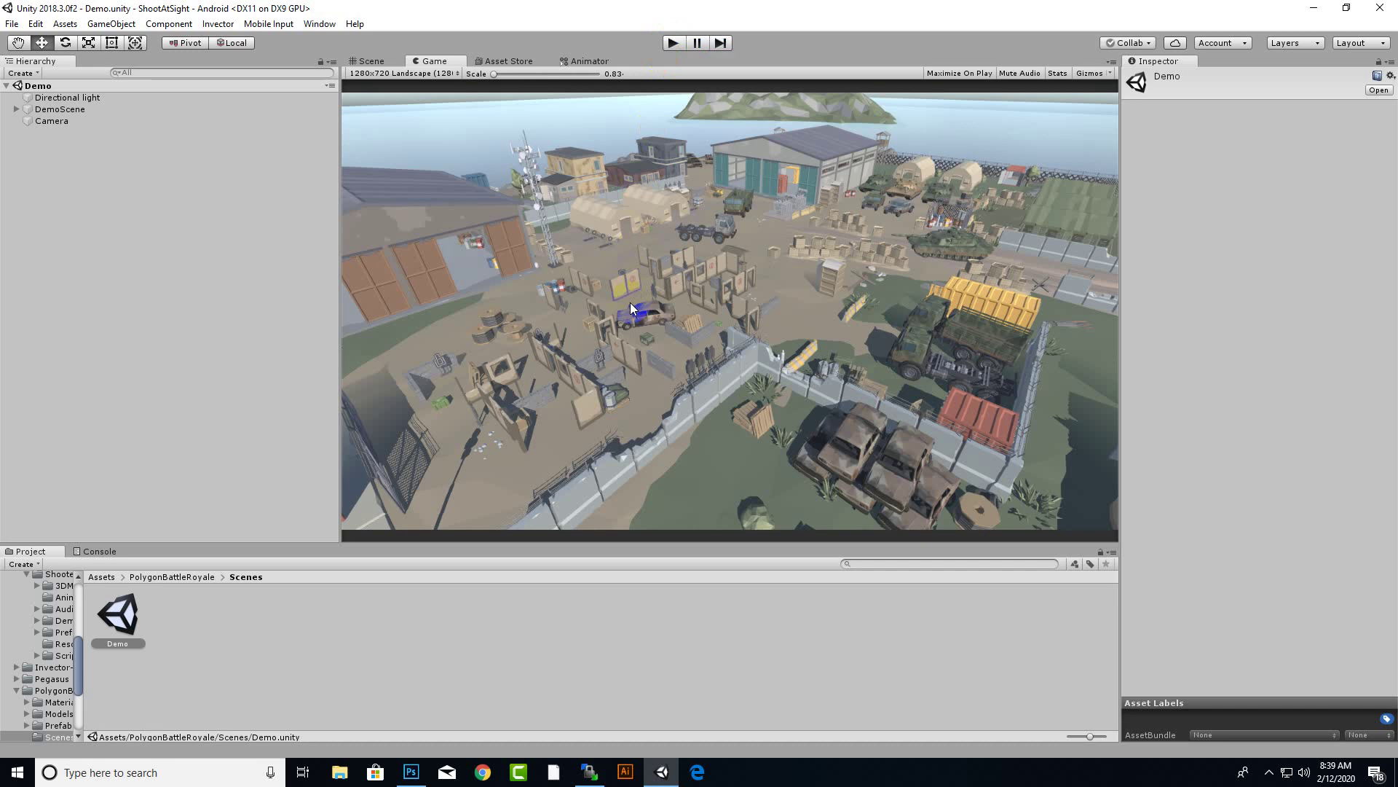
# Step: Examine the Demo scene's road, military base, vehicles and props up close, and view the whole island from above
pyautogui.scroll(5, 630, 305)
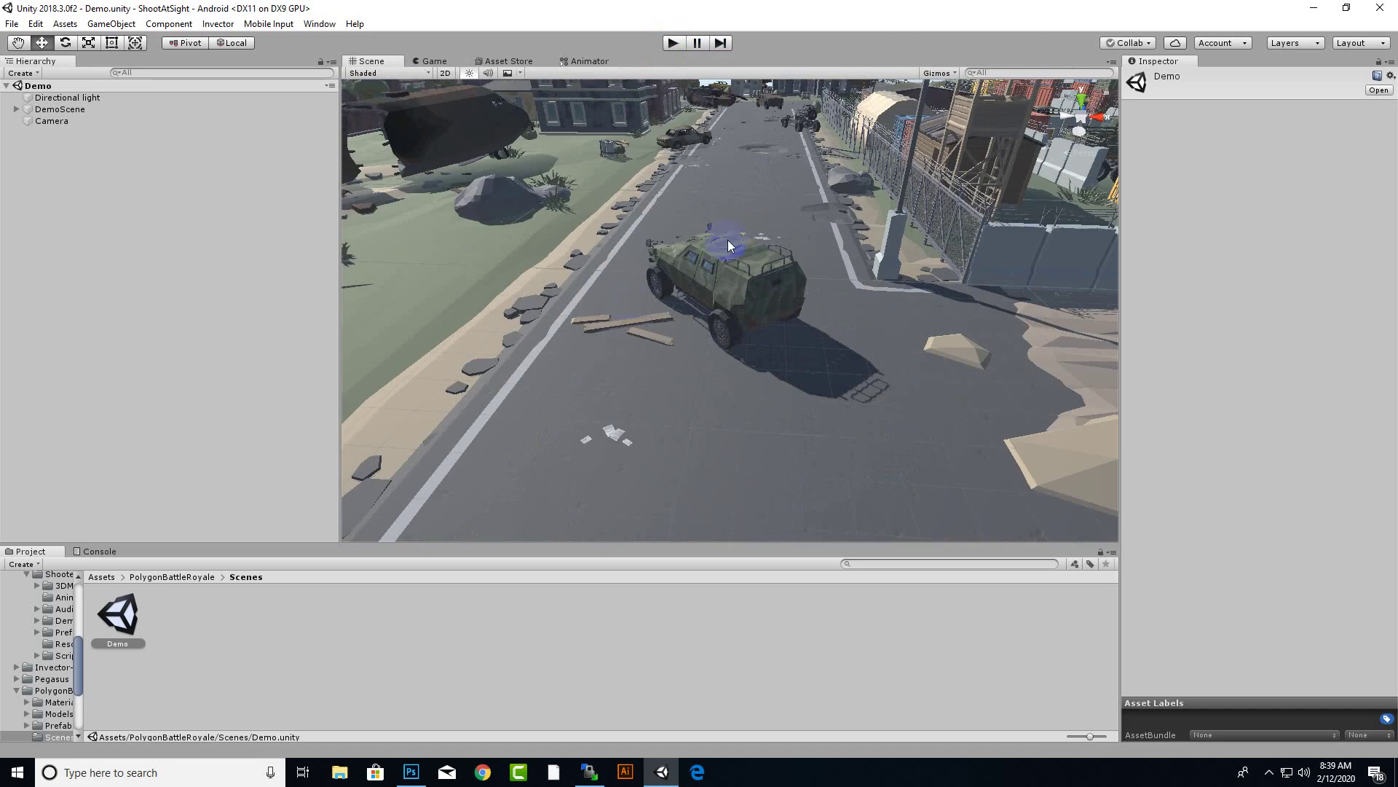
pyautogui.moveTo(728, 238); pyautogui.dragTo(610, 266, button='middle')
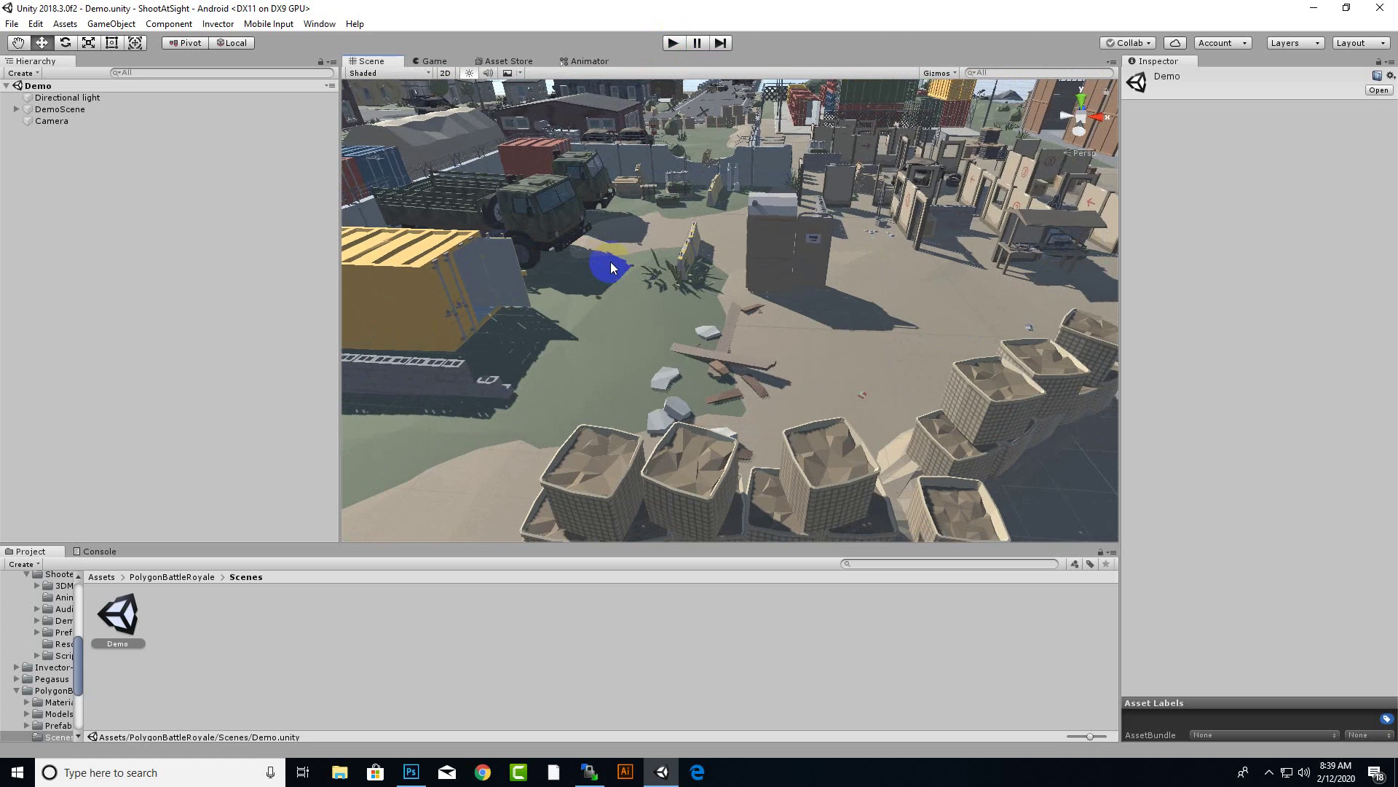
pyautogui.scroll(-5, 610, 266)
pyautogui.moveTo(748, 272); pyautogui.dragTo(646, 268, button='middle')
pyautogui.moveTo(646, 268); pyautogui.dragTo(692, 248)
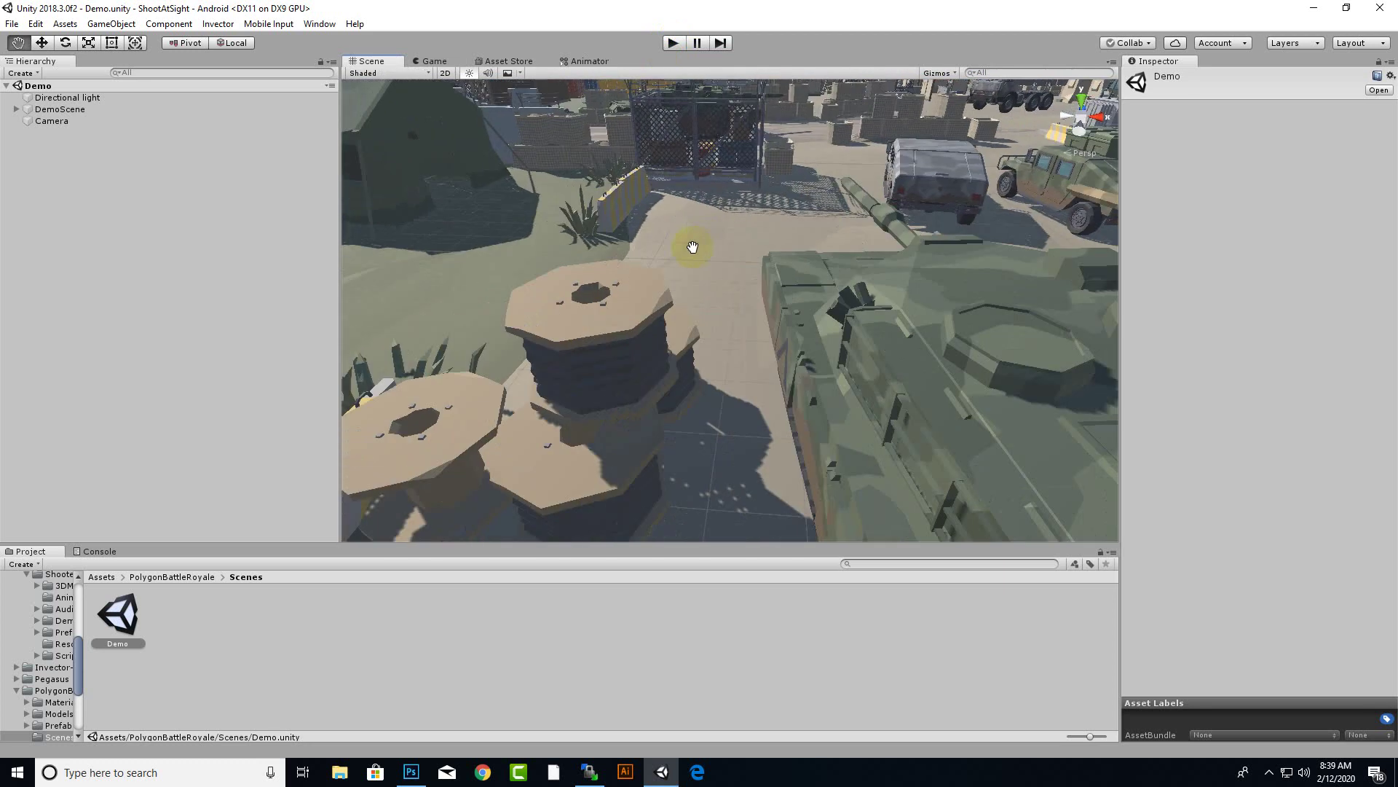
pyautogui.scroll(-8, 694, 254)
pyautogui.moveTo(669, 261); pyautogui.dragTo(776, 380, button='middle')
pyautogui.scroll(-3, 709, 309)
pyautogui.moveTo(522, 286); pyautogui.dragTo(705, 324, button='middle')
pyautogui.scroll(-3, 731, 325)
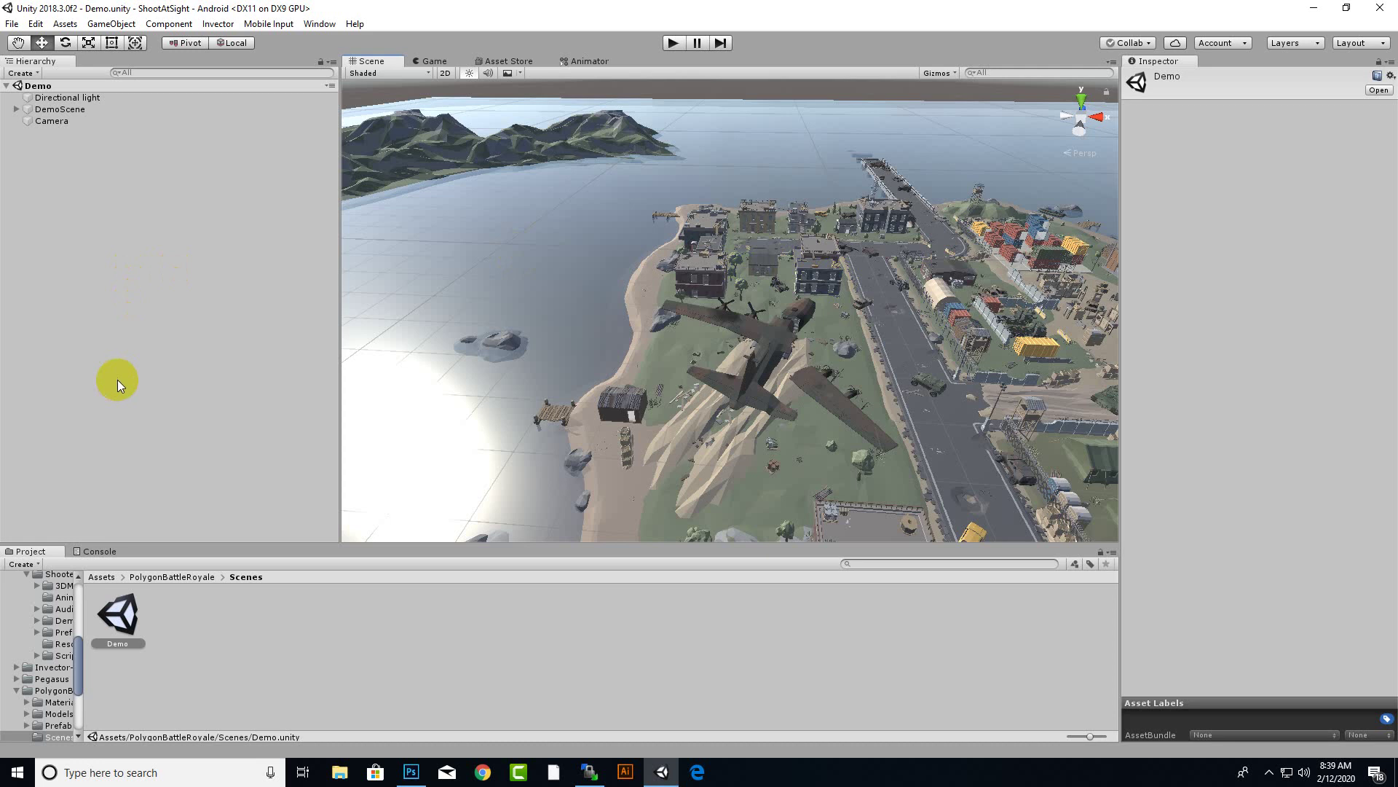
# Step: Raise the DemoScene parent object along its vertical axis to a Y position of 97.5
pyautogui.click(38, 109)
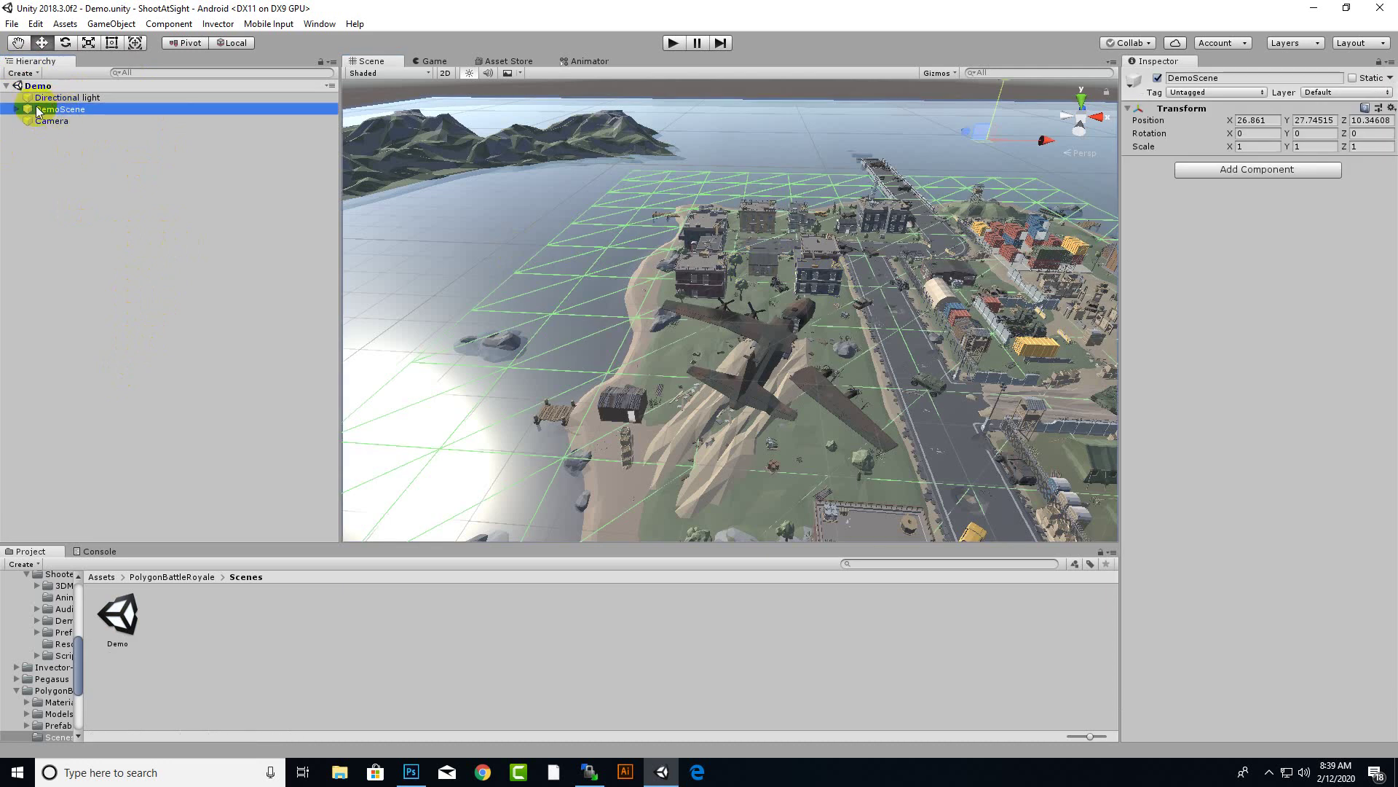
pyautogui.scroll(-10, 543, 279)
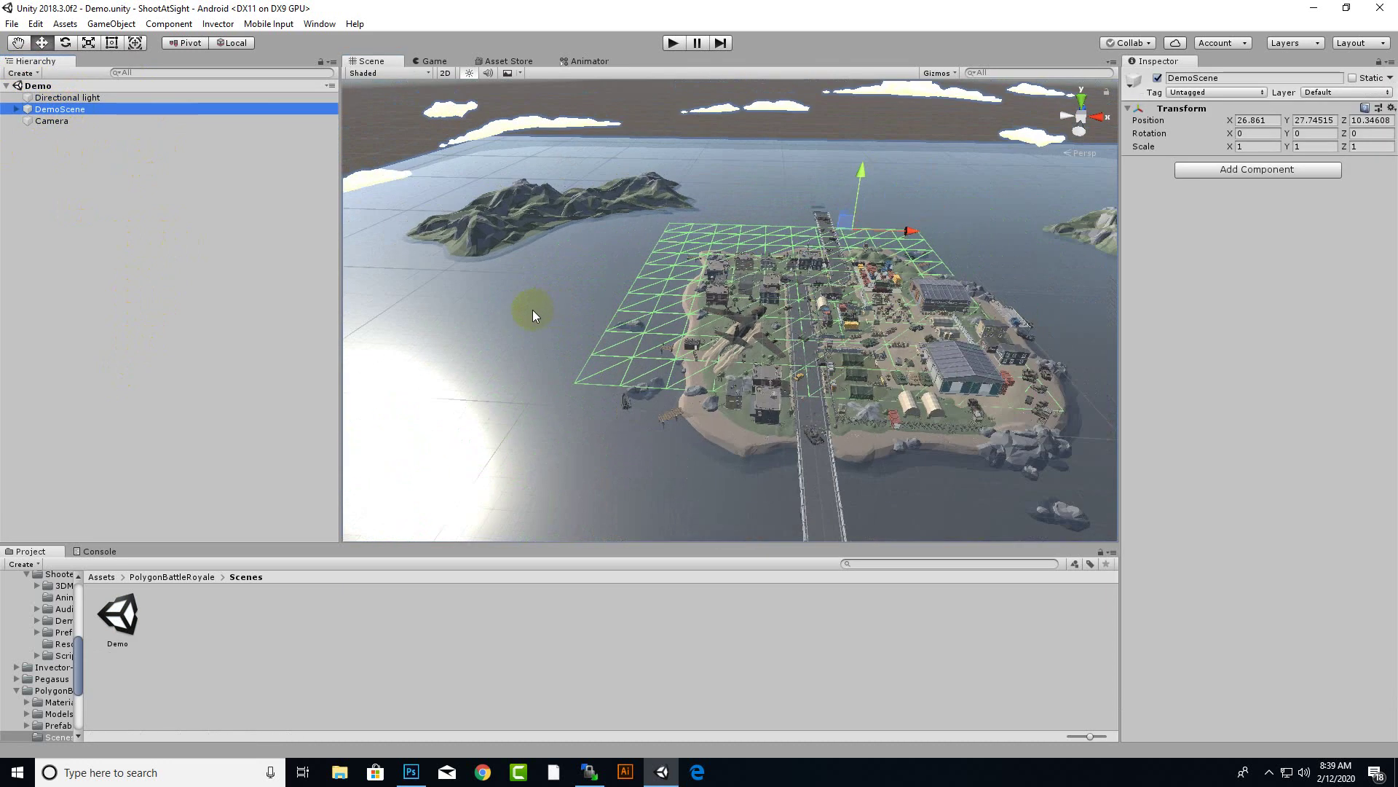
pyautogui.scroll(-5, 522, 313)
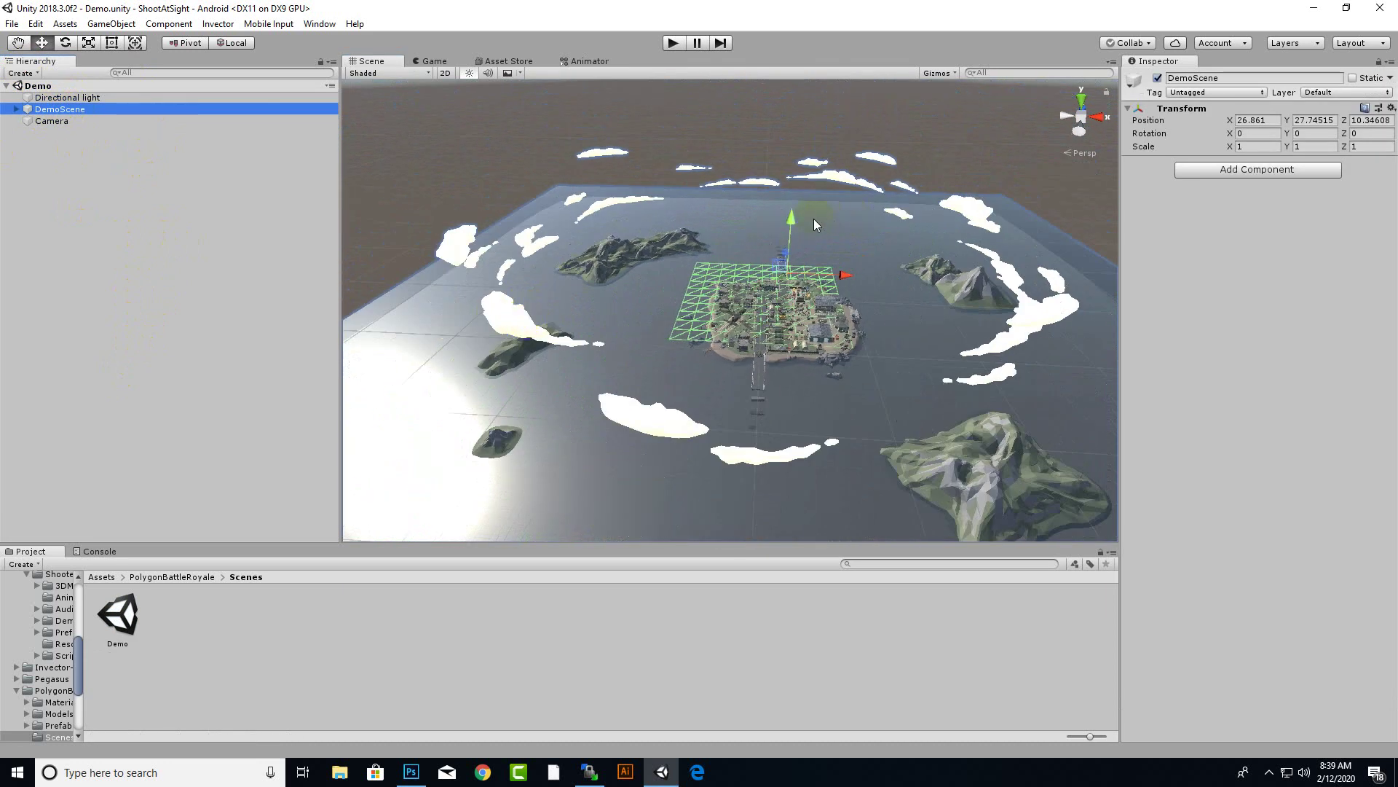
pyautogui.click(793, 218)
pyautogui.moveTo(794, 217); pyautogui.dragTo(779, 166)
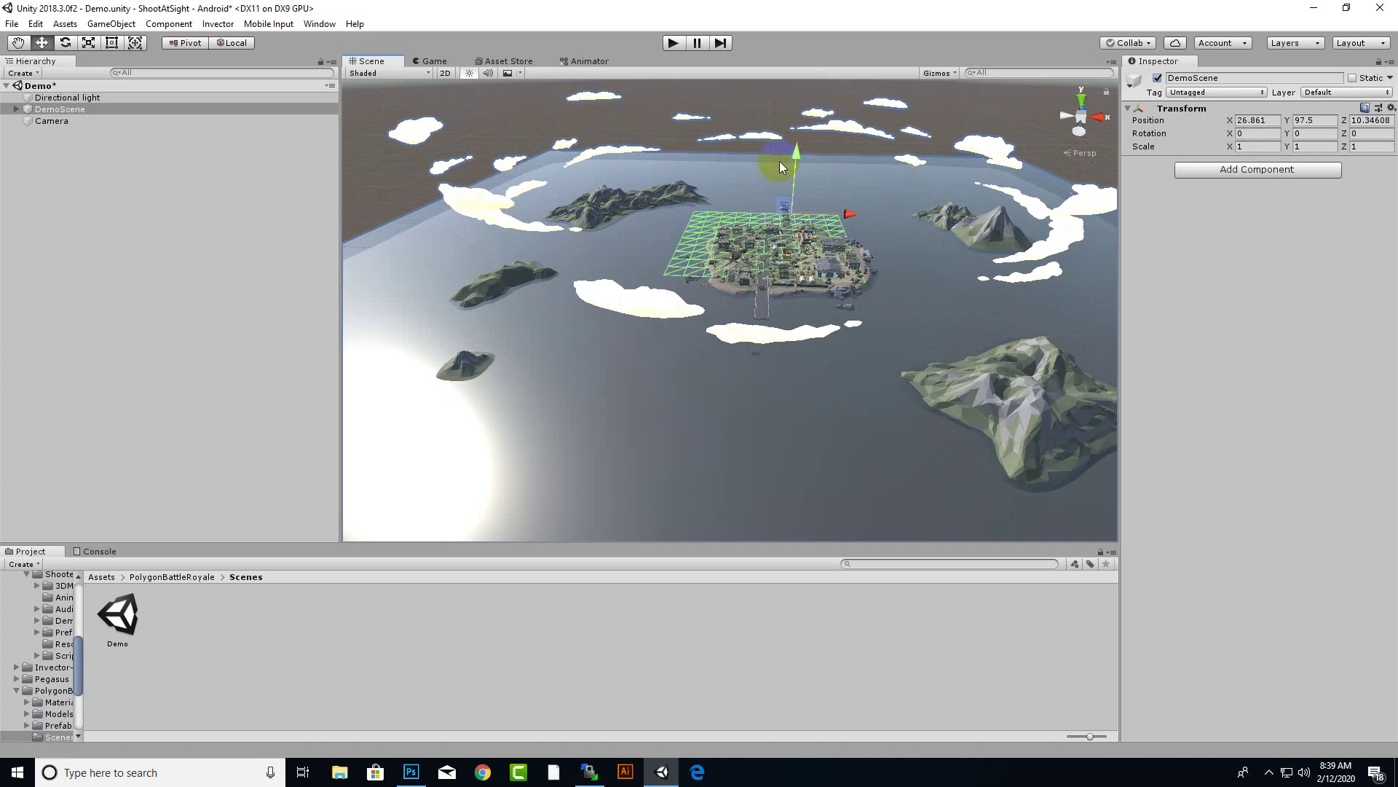
pyautogui.click(16, 109)
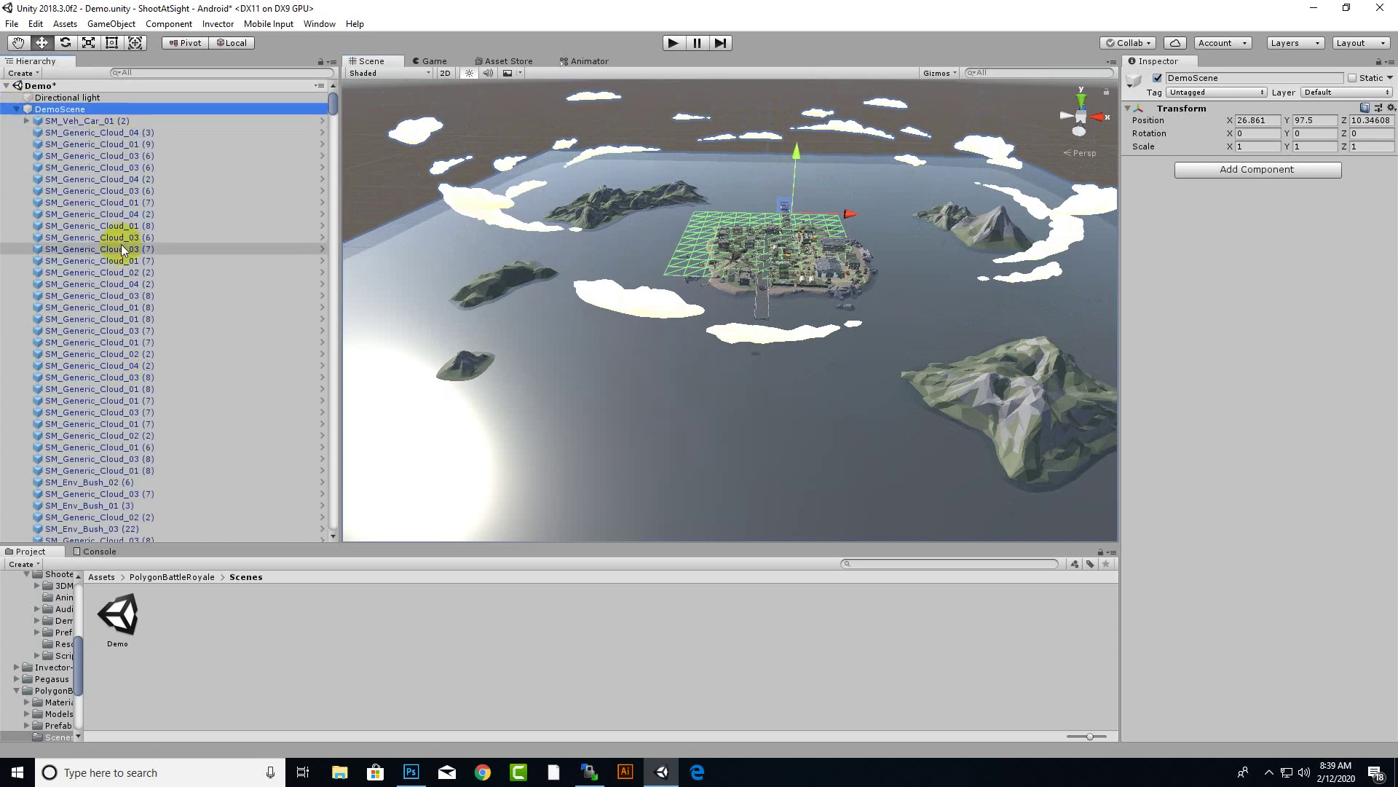
pyautogui.click(16, 109)
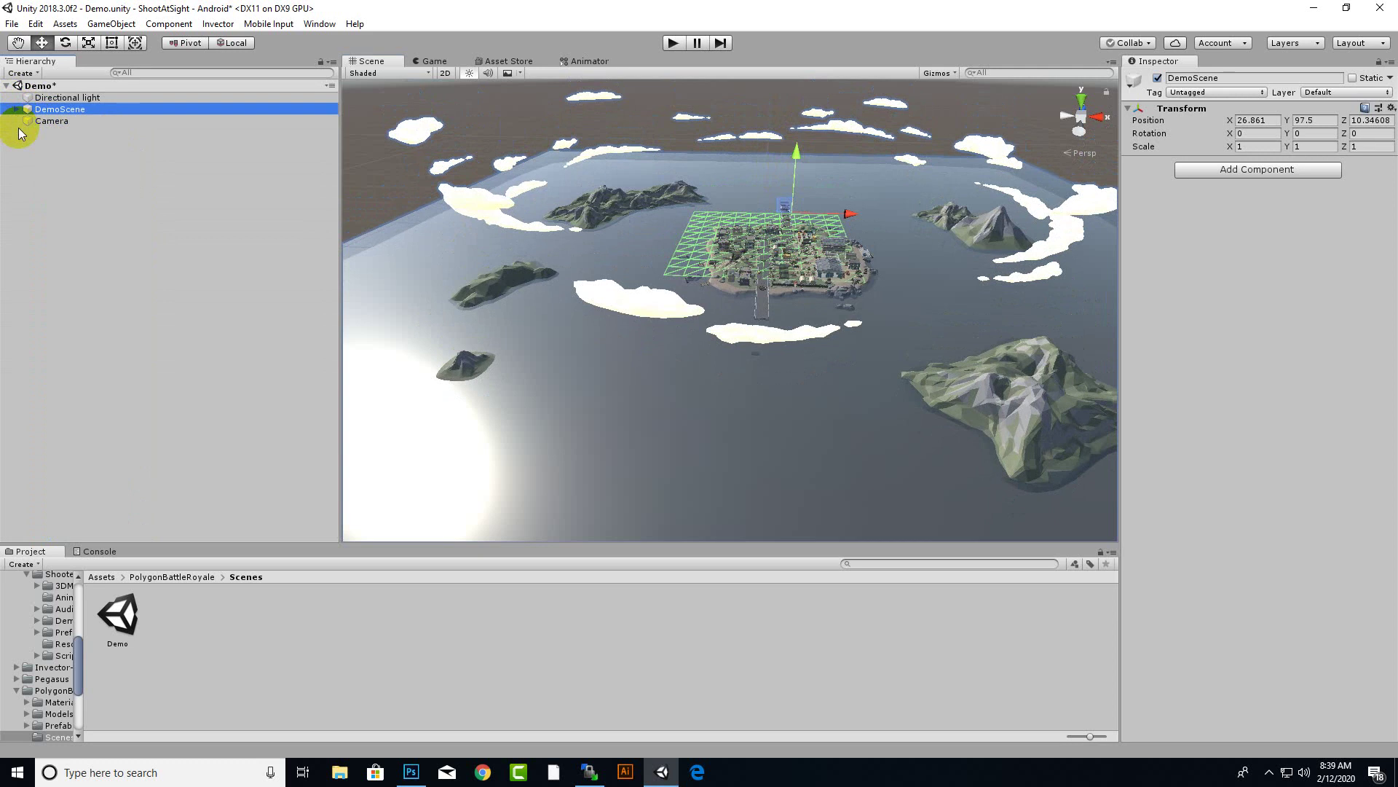
# Step: Delete the existing Military Scene prefab from the project's Prefebs folder
pyautogui.click(101, 576)
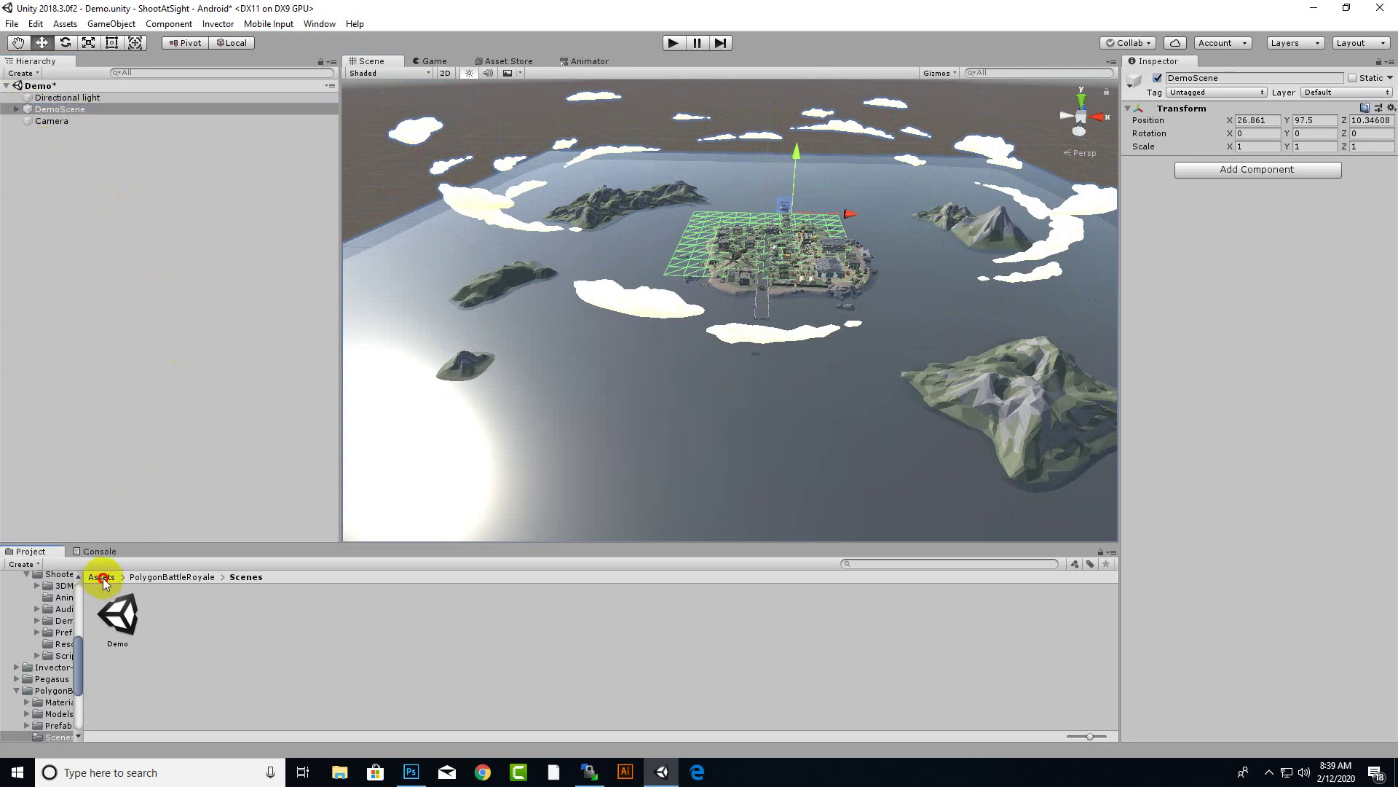
pyautogui.click(518, 616)
pyautogui.doubleClick(519, 616)
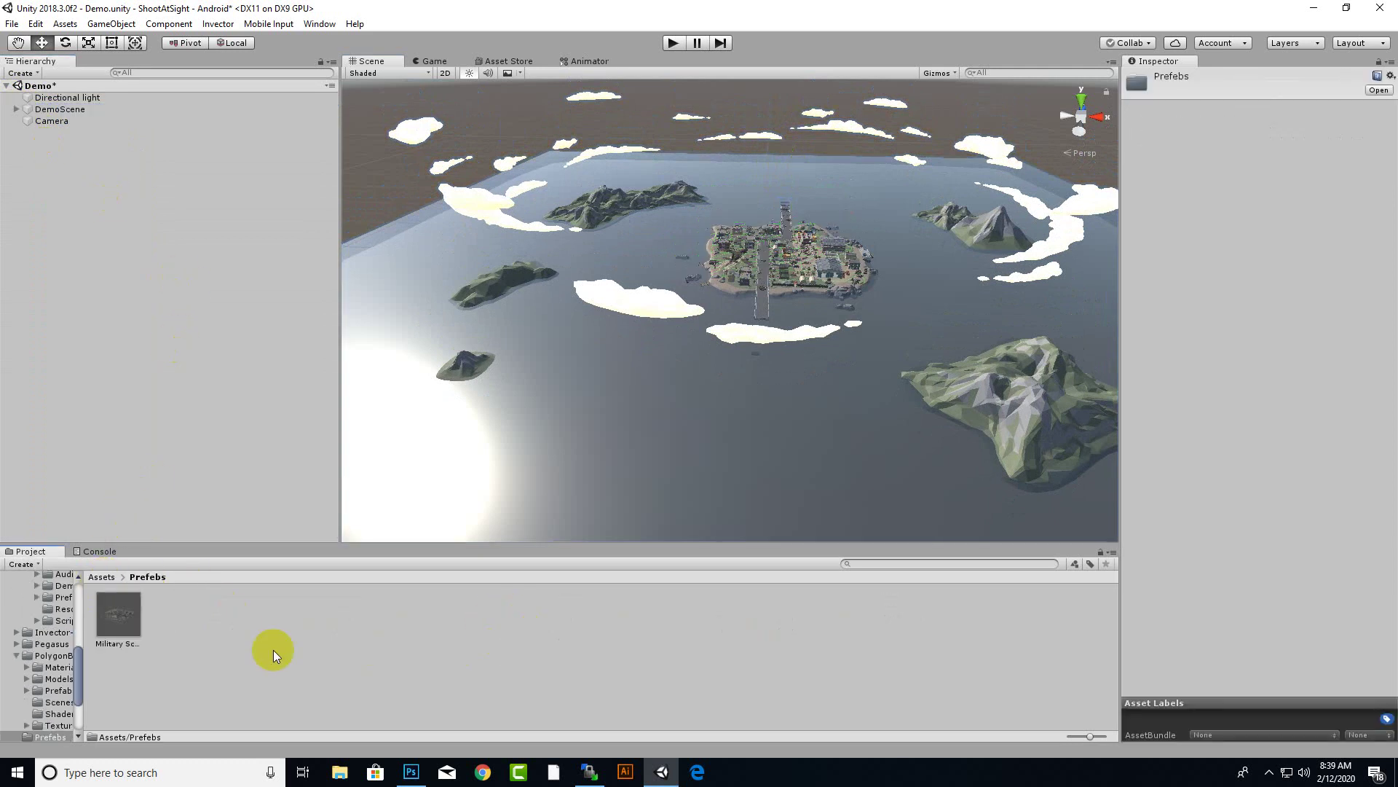
pyautogui.rightClick(115, 623)
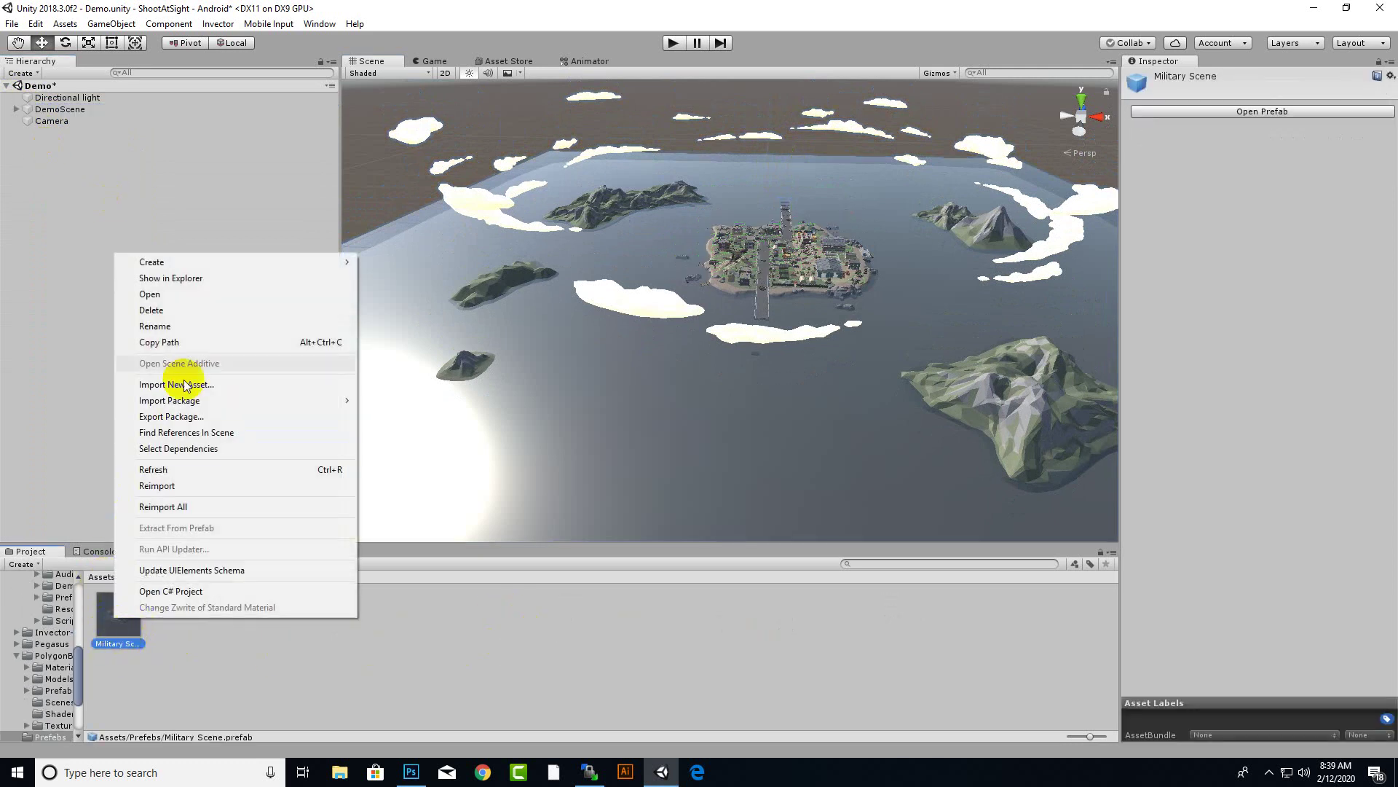
pyautogui.click(166, 312)
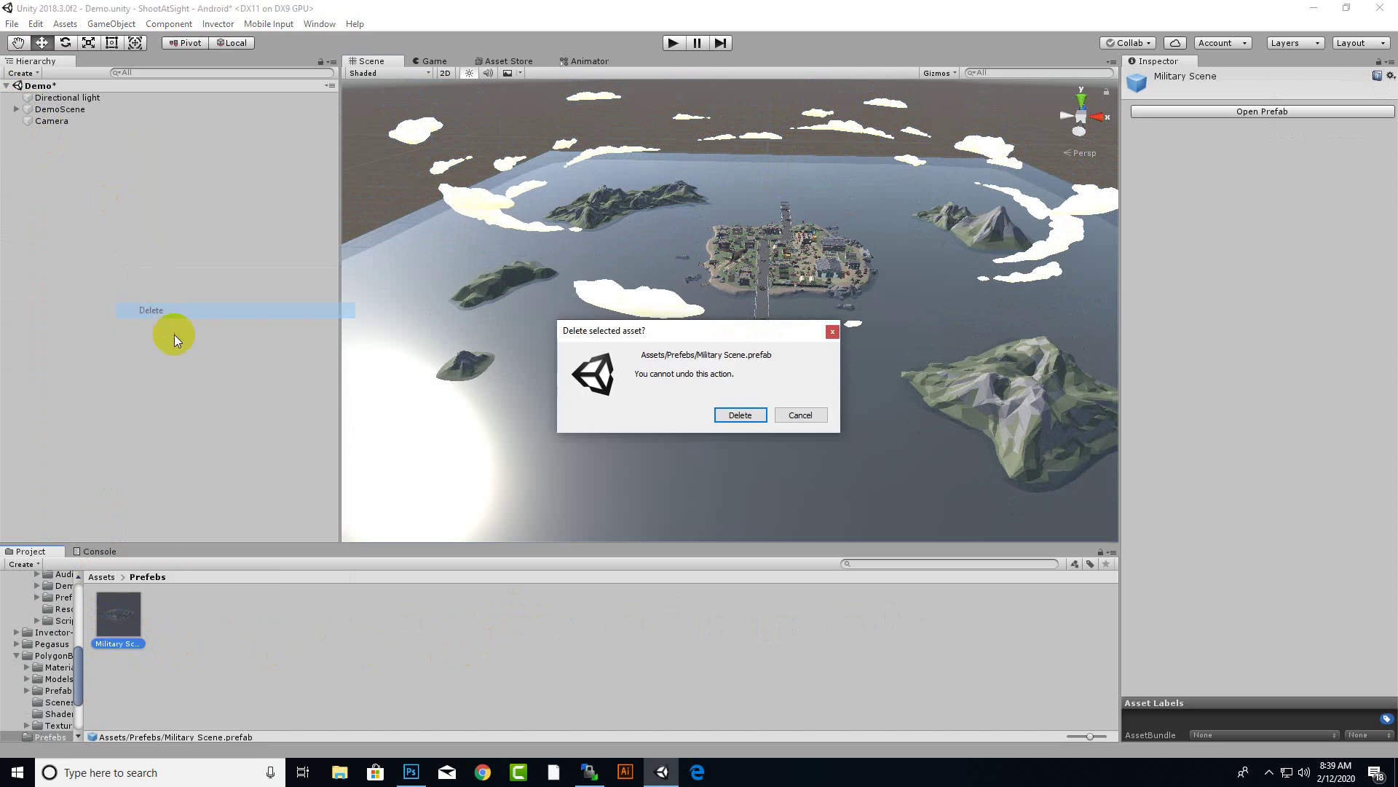
pyautogui.click(740, 415)
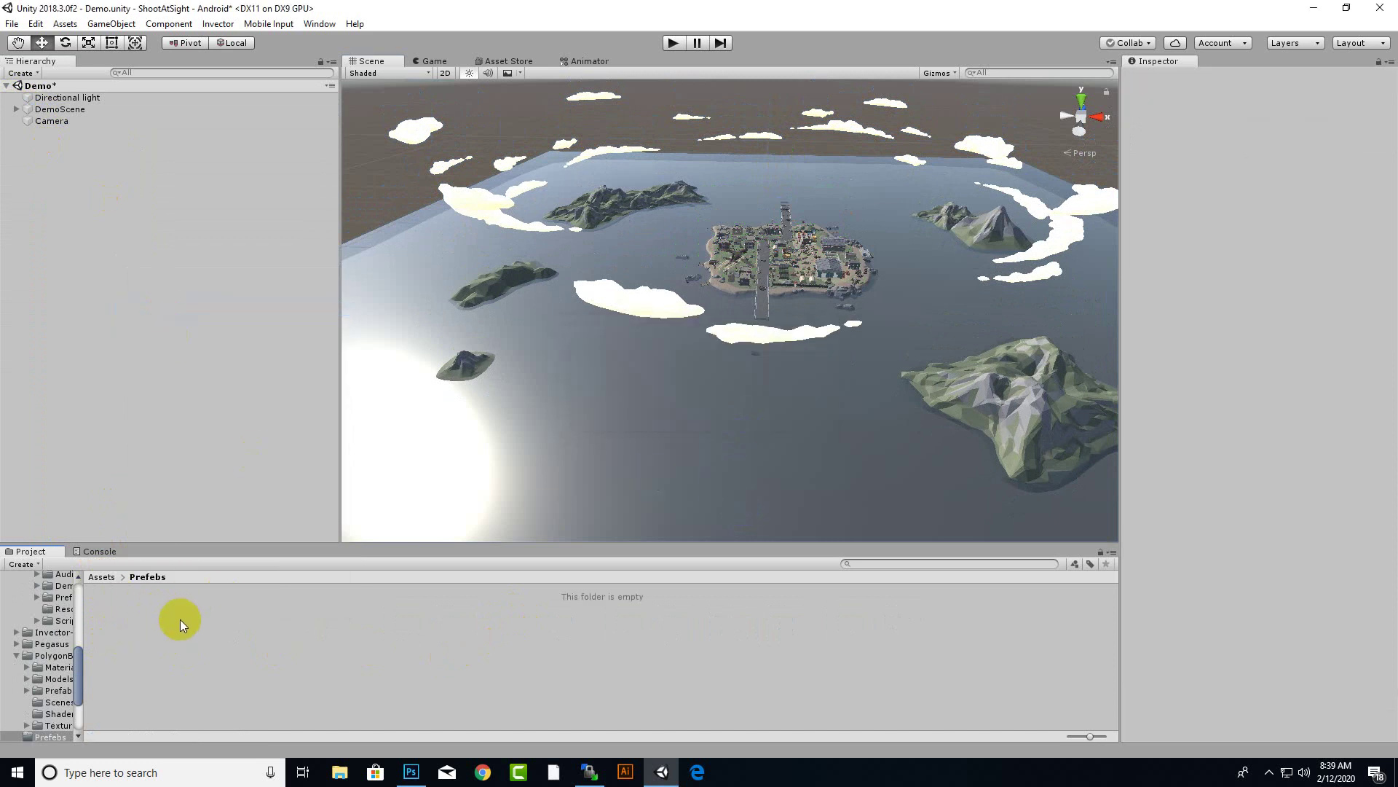
# Step: Rename the DemoScene parent object as MilitaryBase and save it as a prefab in the Prefebs folder
pyautogui.click(51, 109)
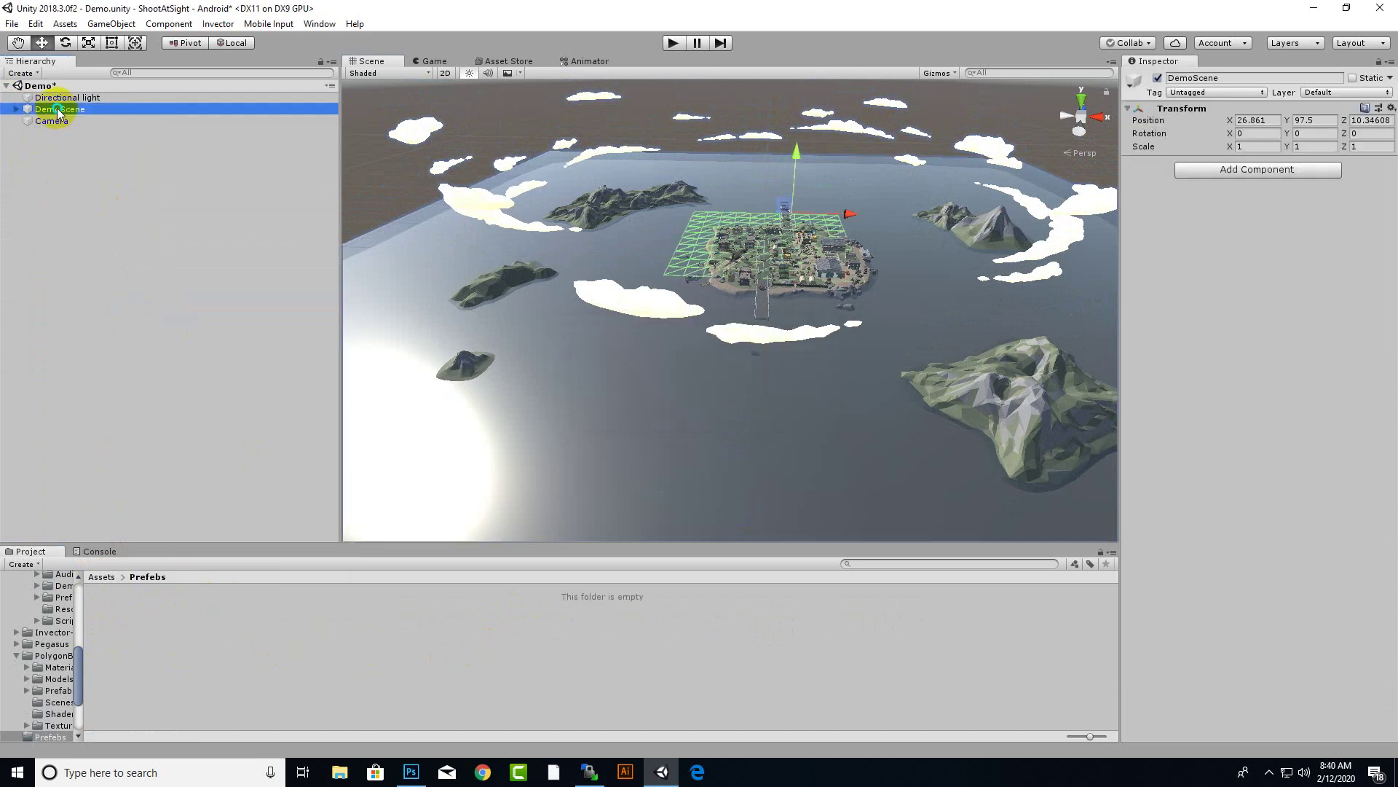
pyautogui.rightClick(56, 109)
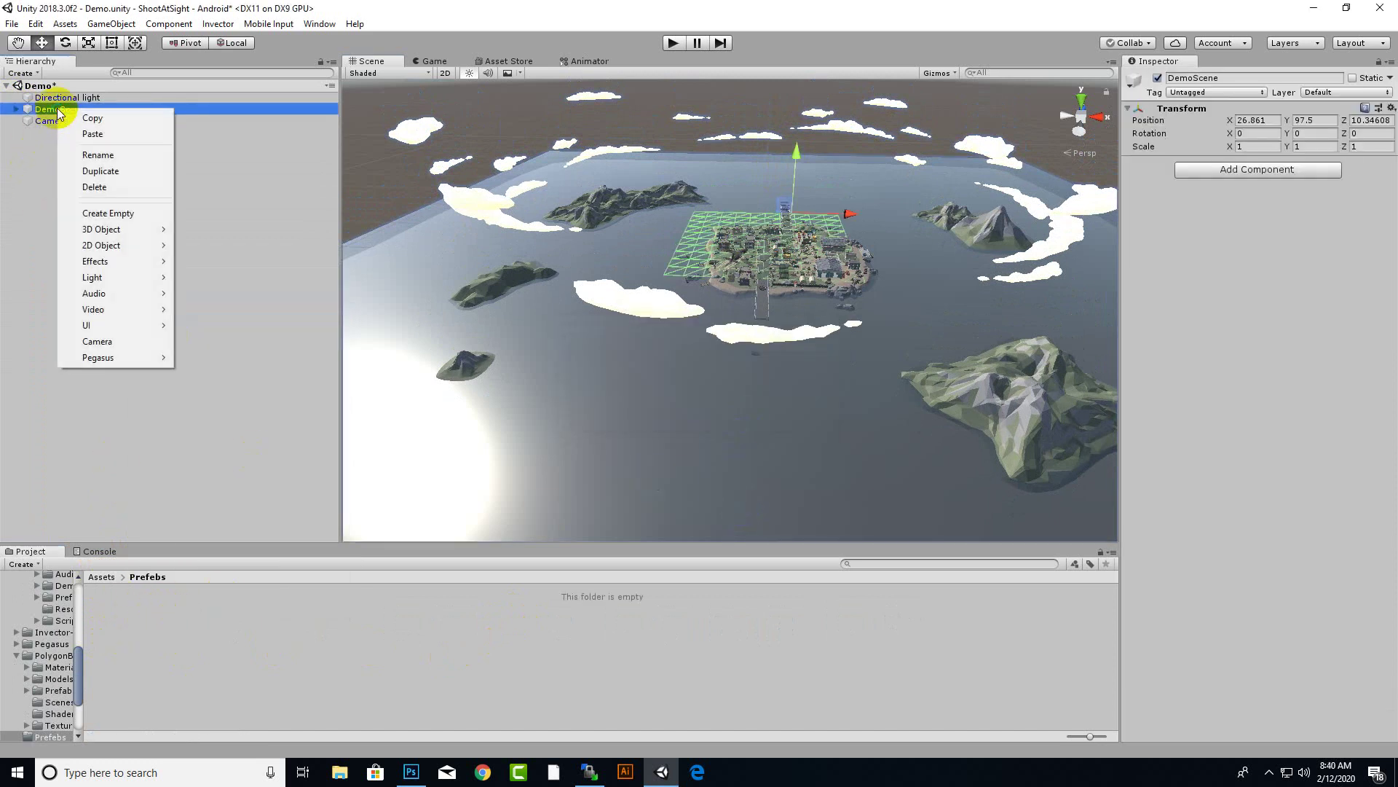
pyautogui.click(97, 153)
pyautogui.write('M')
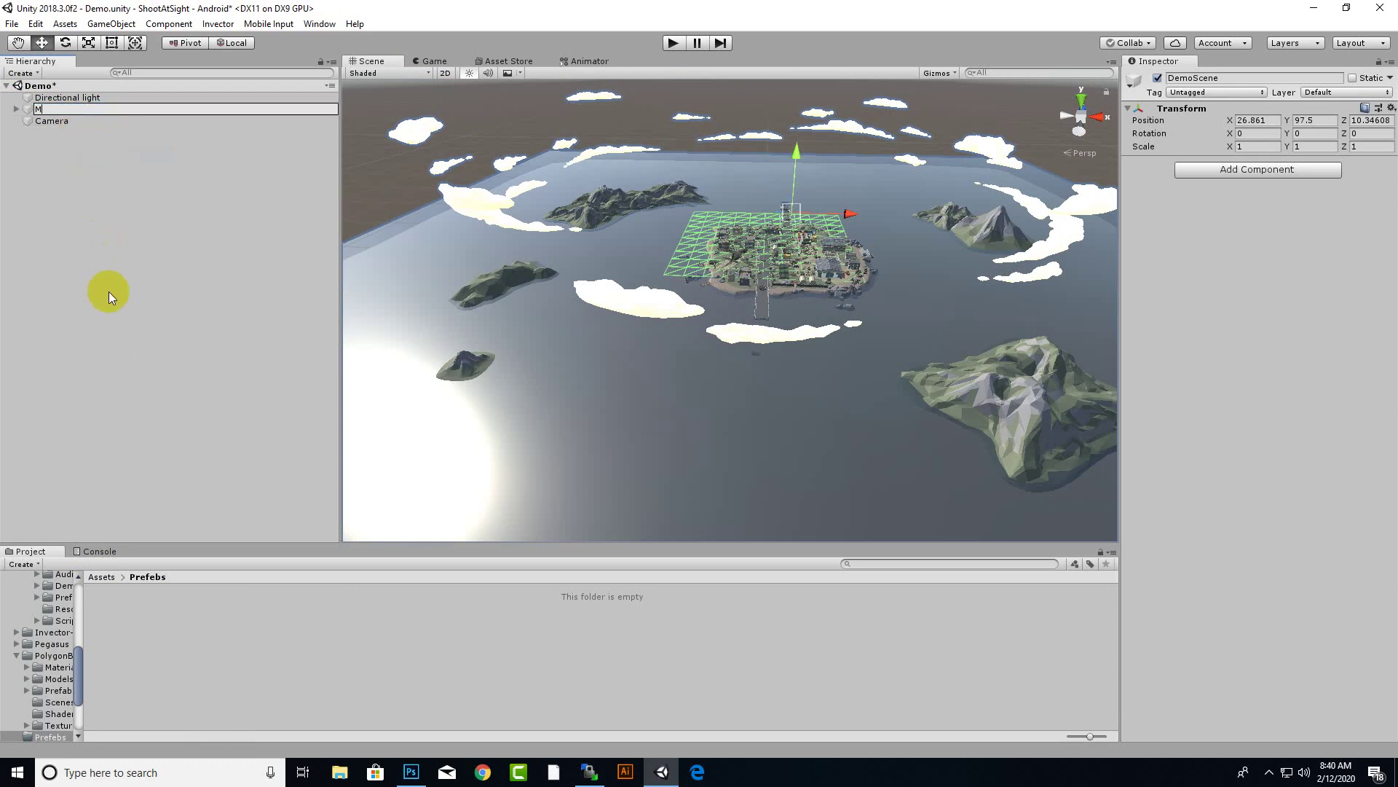
pyautogui.write('ilitaryBase')
pyautogui.press('Return')
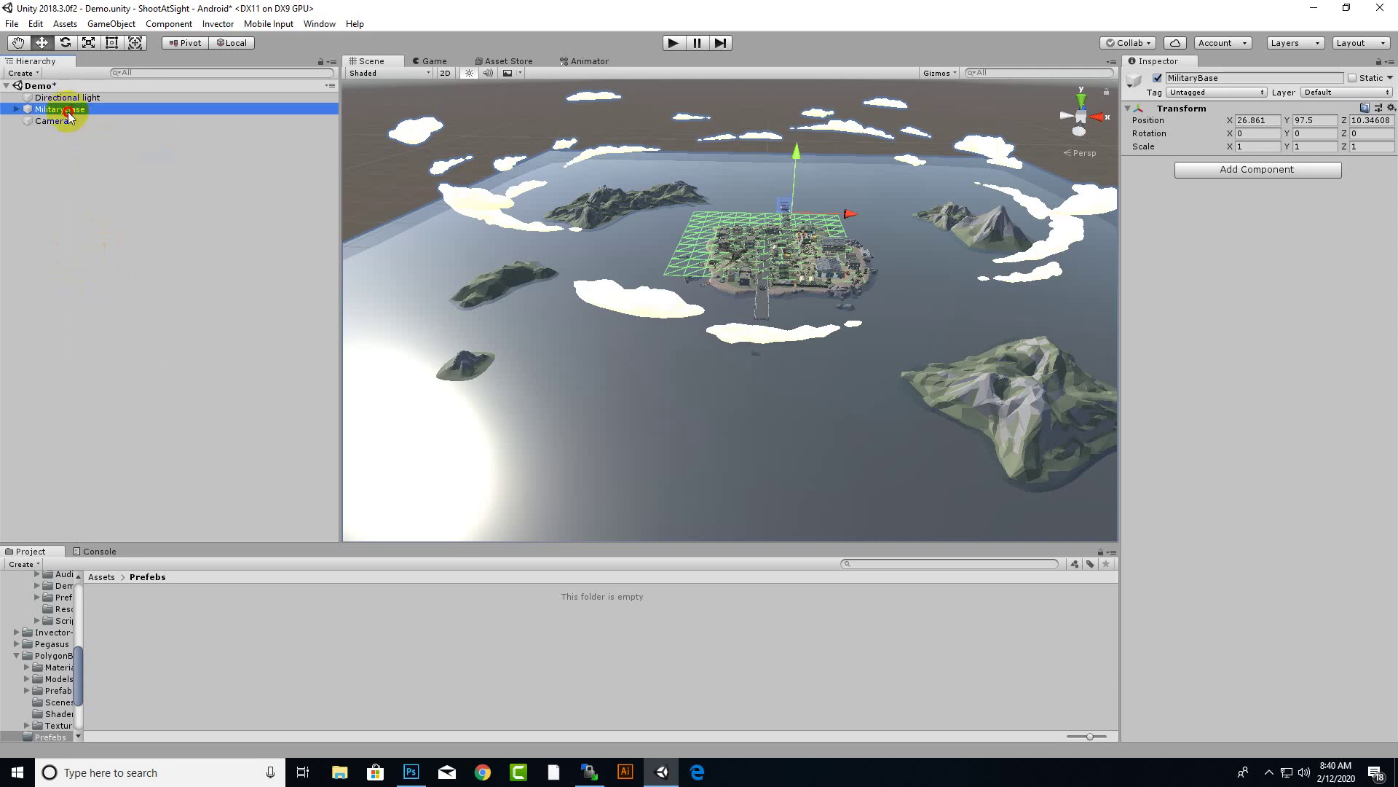
pyautogui.moveTo(65, 110); pyautogui.dragTo(143, 606)
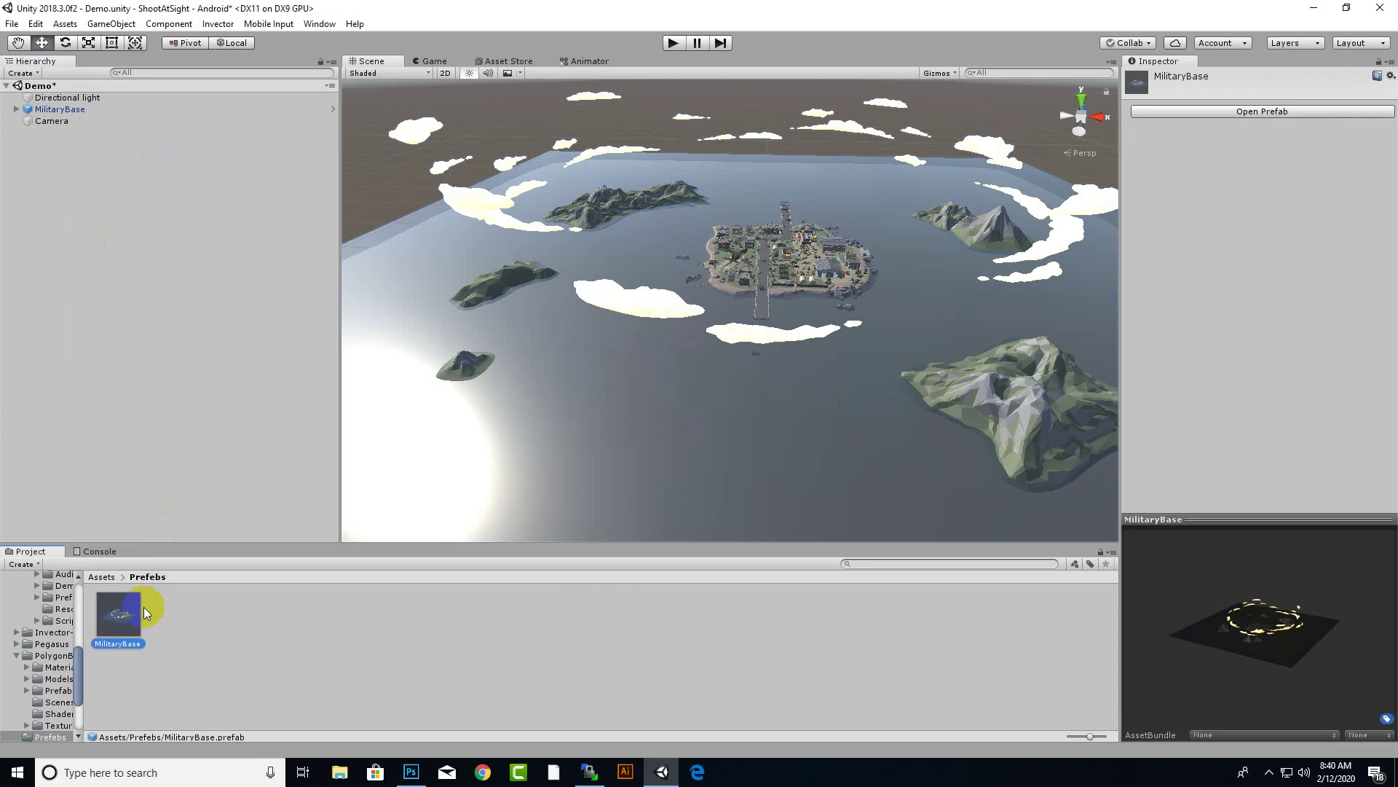
# Step: Place a trial copy of the MilitaryBase prefab in the Demo scene and delete that copy
pyautogui.scroll(-5, 581, 358)
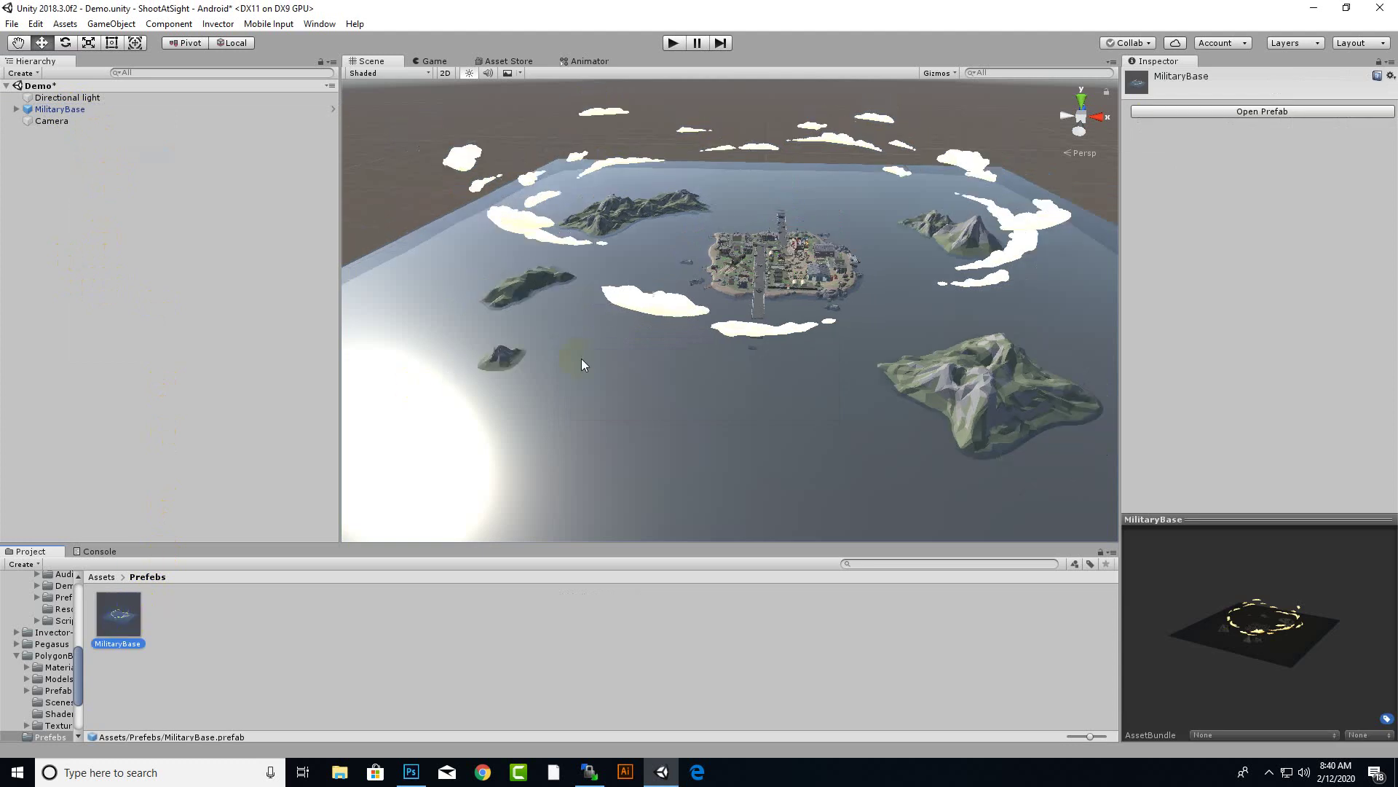
pyautogui.moveTo(127, 624); pyautogui.dragTo(782, 280)
pyautogui.moveTo(780, 222); pyautogui.dragTo(741, 150)
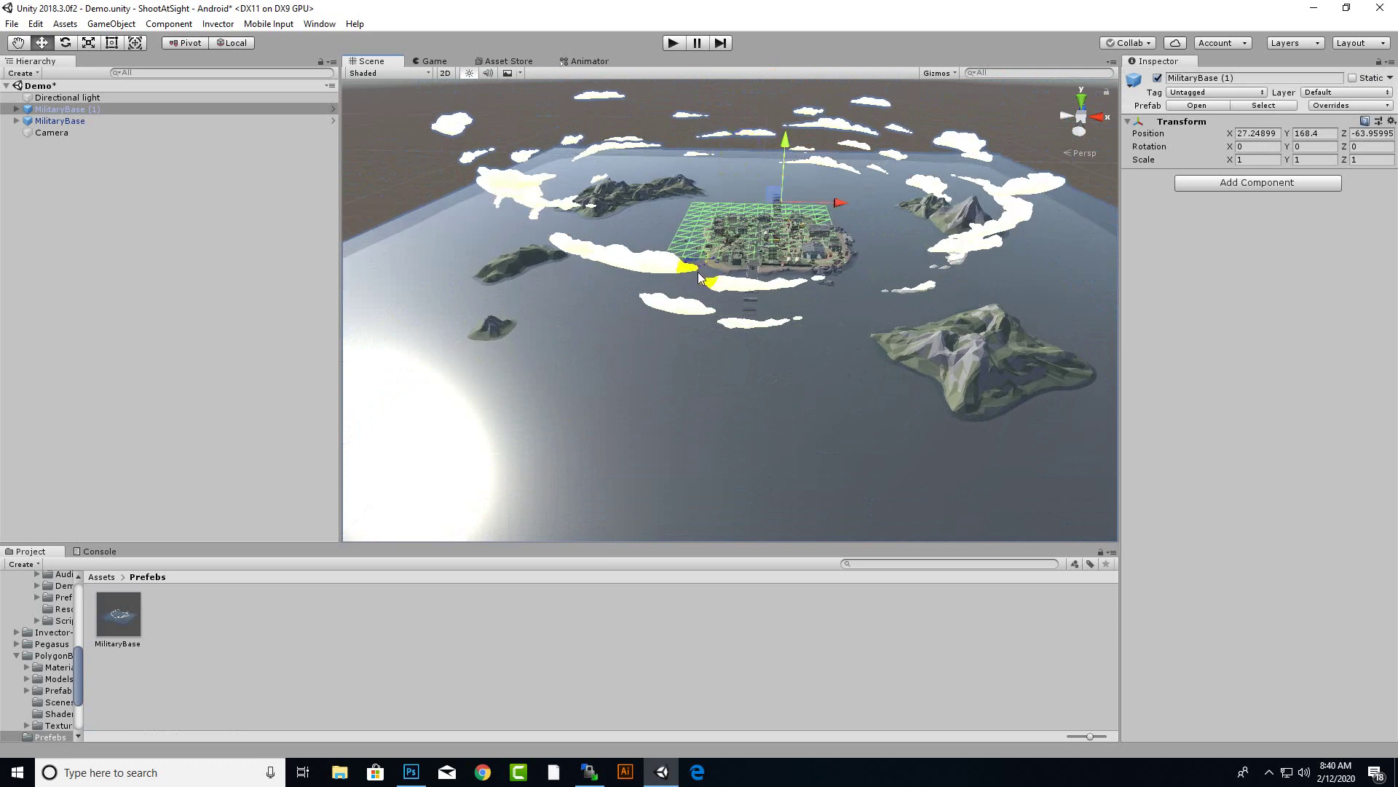
pyautogui.press('Delete')
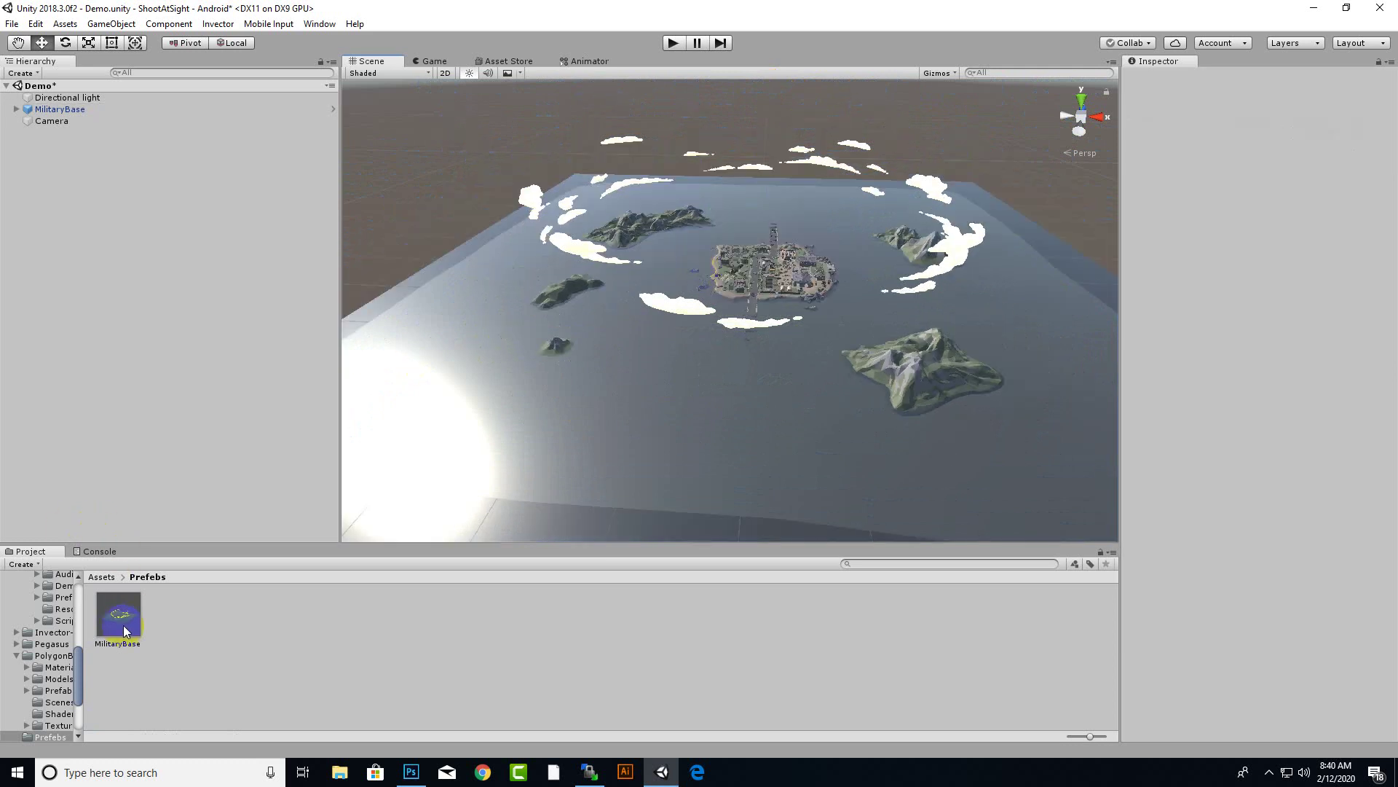
# Step: Open the MilitaryBase scene from the project's Scenes folder without saving the changes to the Demo scene
pyautogui.click(107, 579)
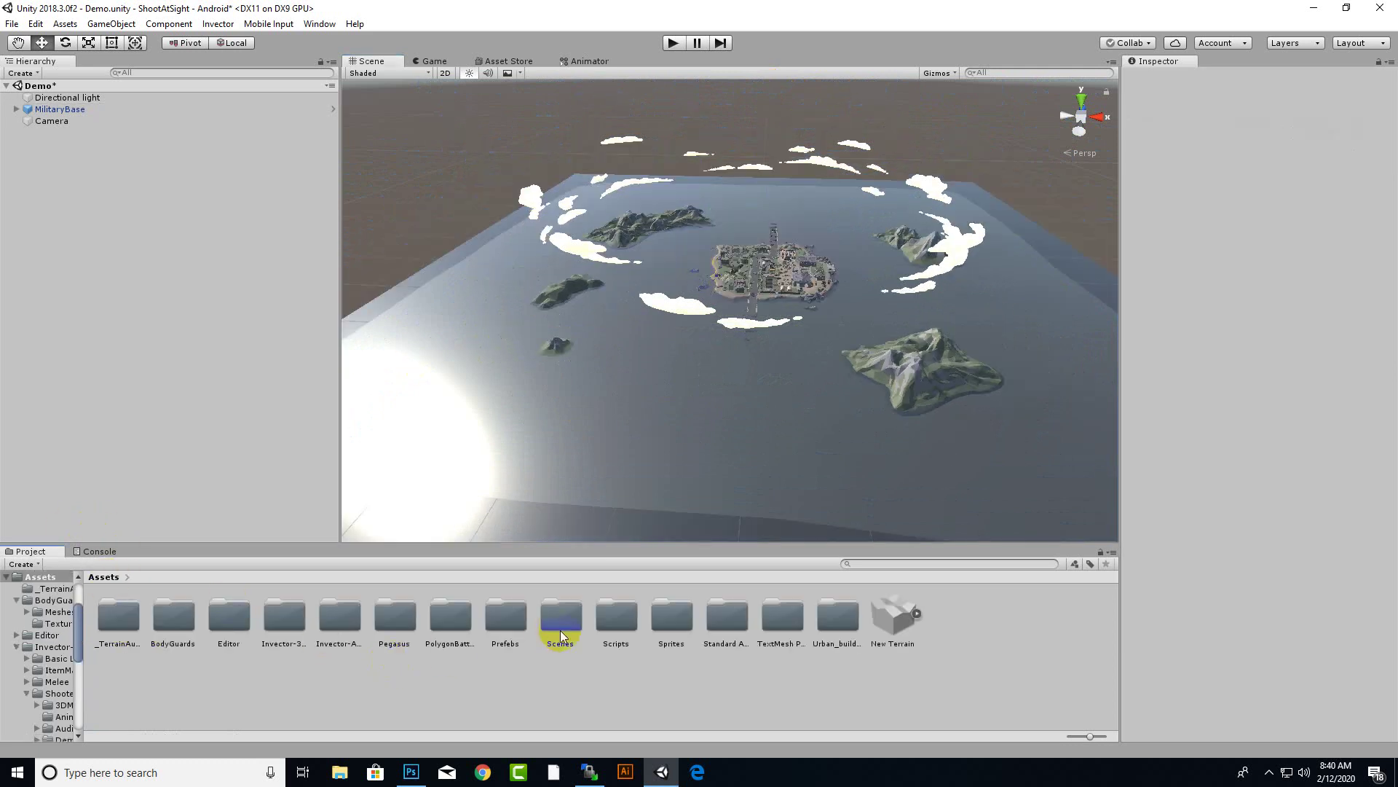
pyautogui.doubleClick(561, 617)
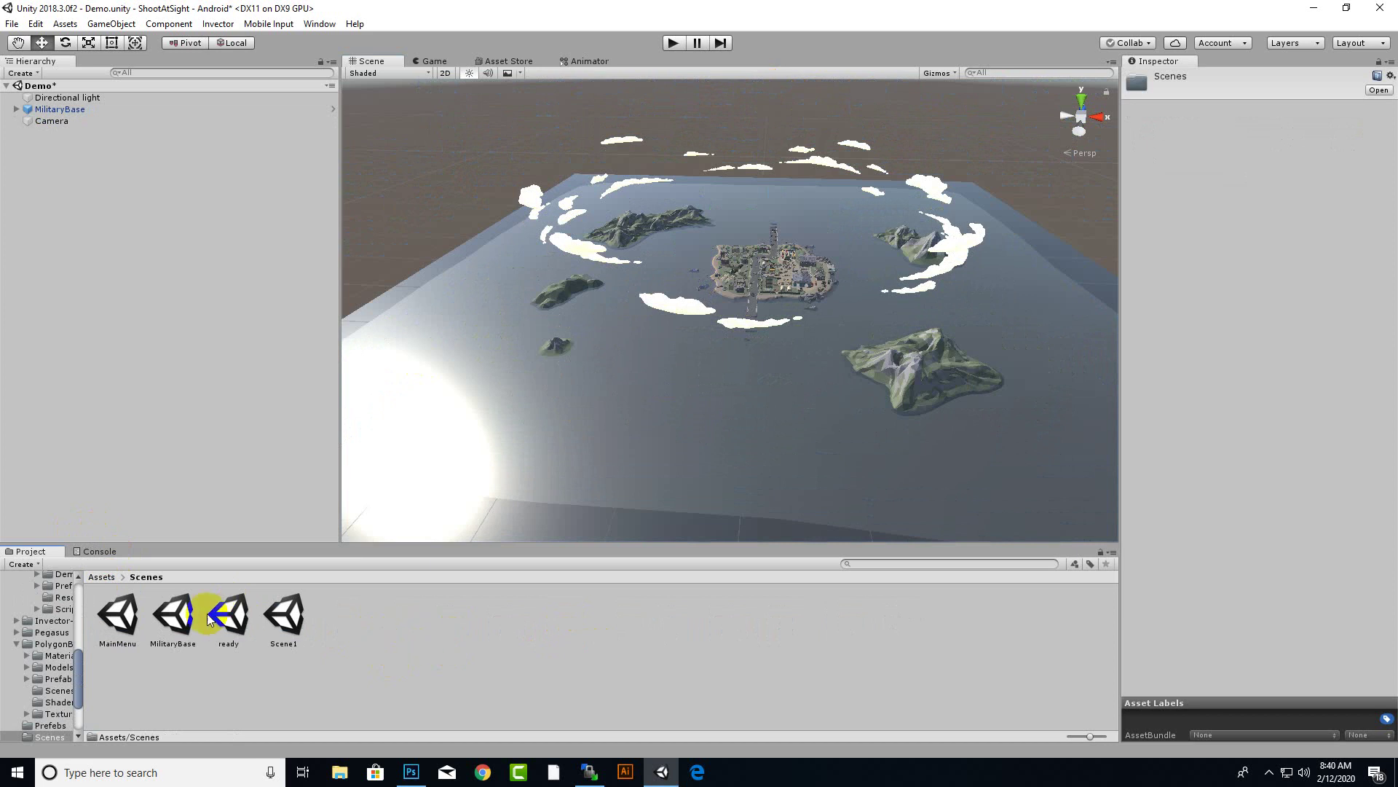
pyautogui.doubleClick(173, 616)
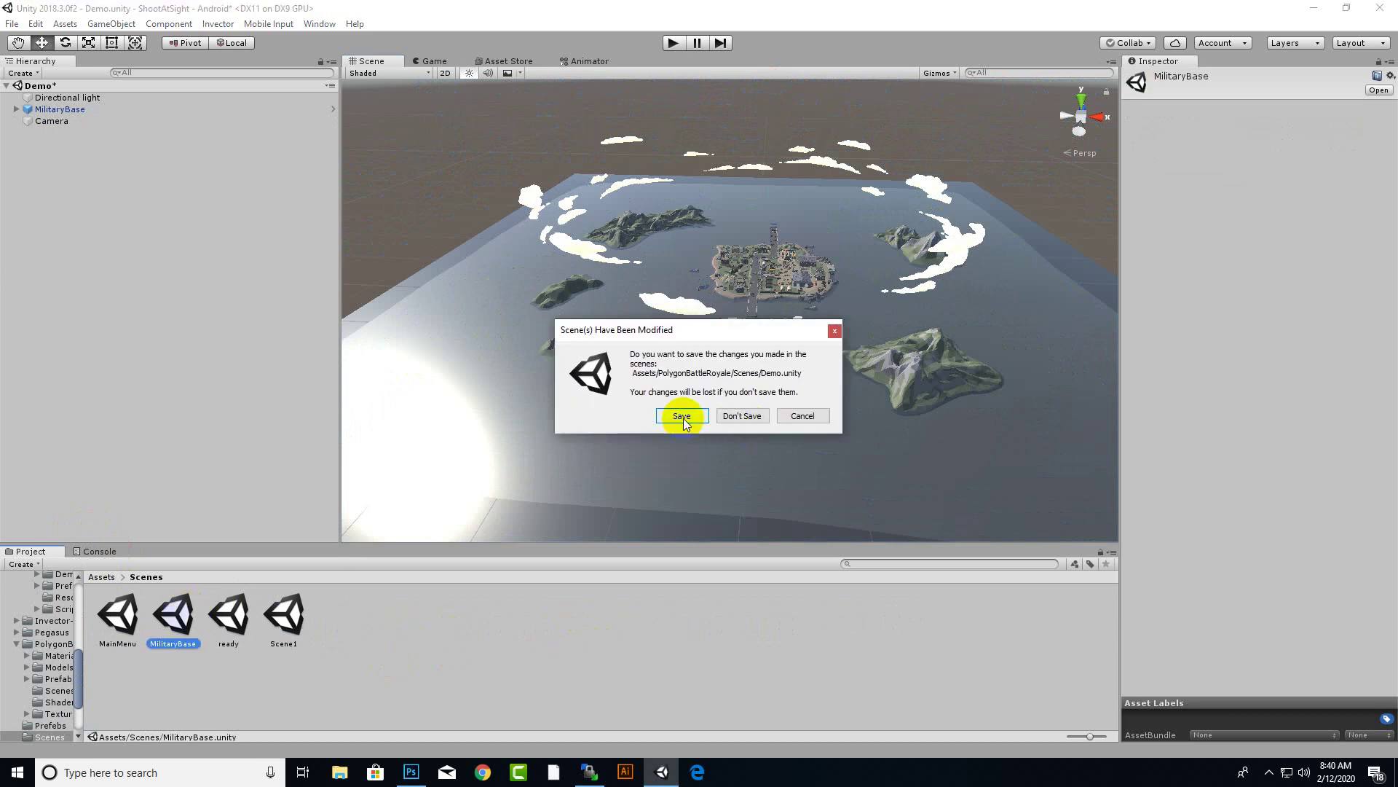
pyautogui.click(742, 416)
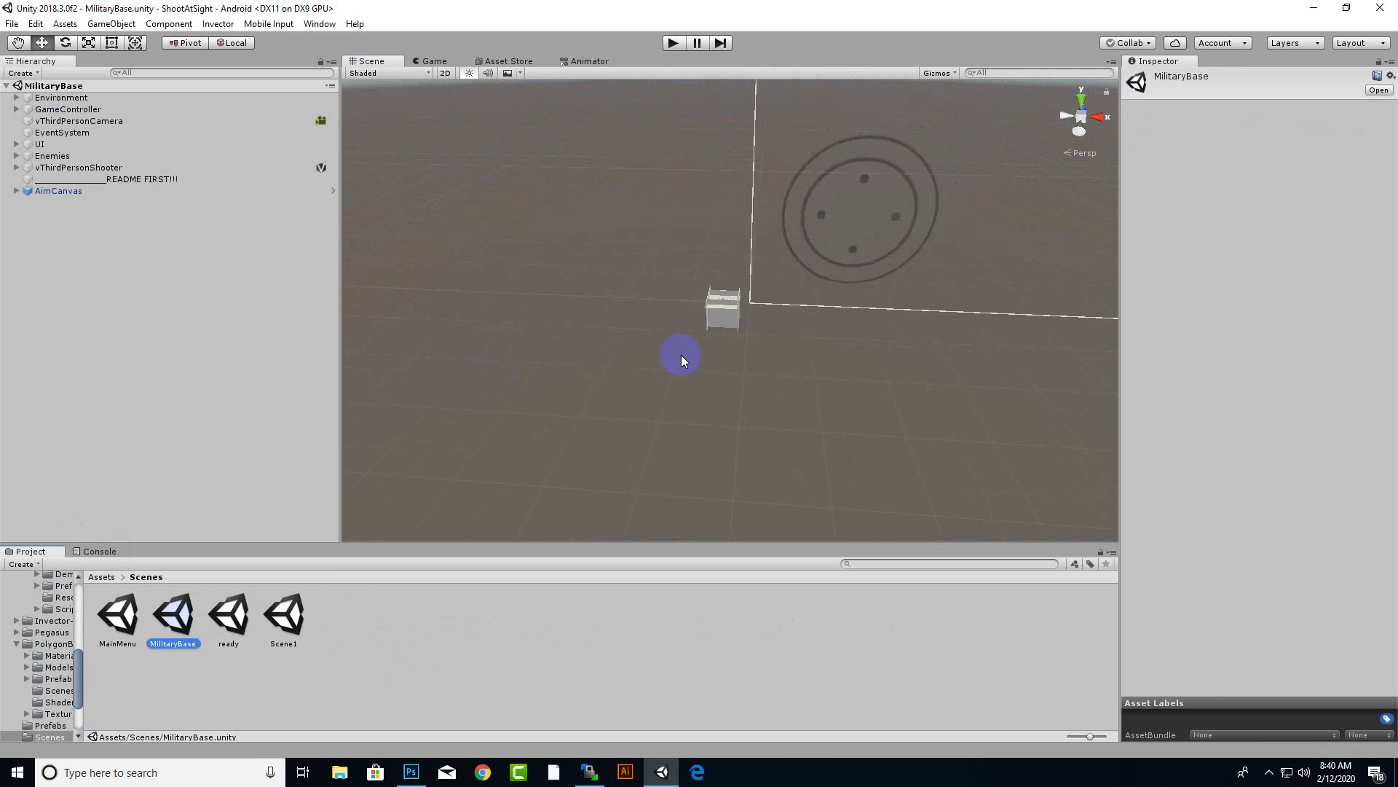
# Step: Deactivate the Environment object and delete the README FIRST!!! object from the MilitaryBase scene
pyautogui.moveTo(680, 356); pyautogui.dragTo(646, 365, button='middle')
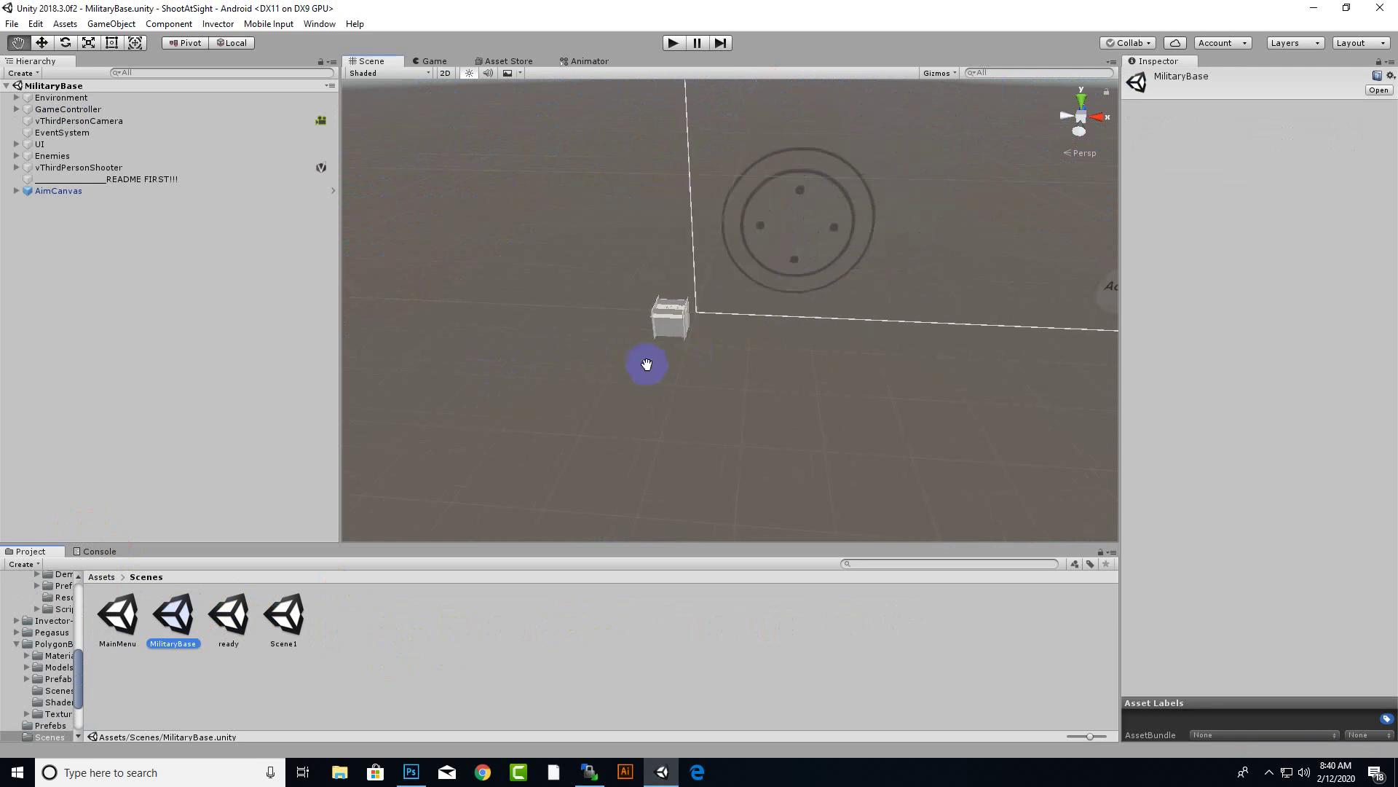
pyautogui.click(73, 96)
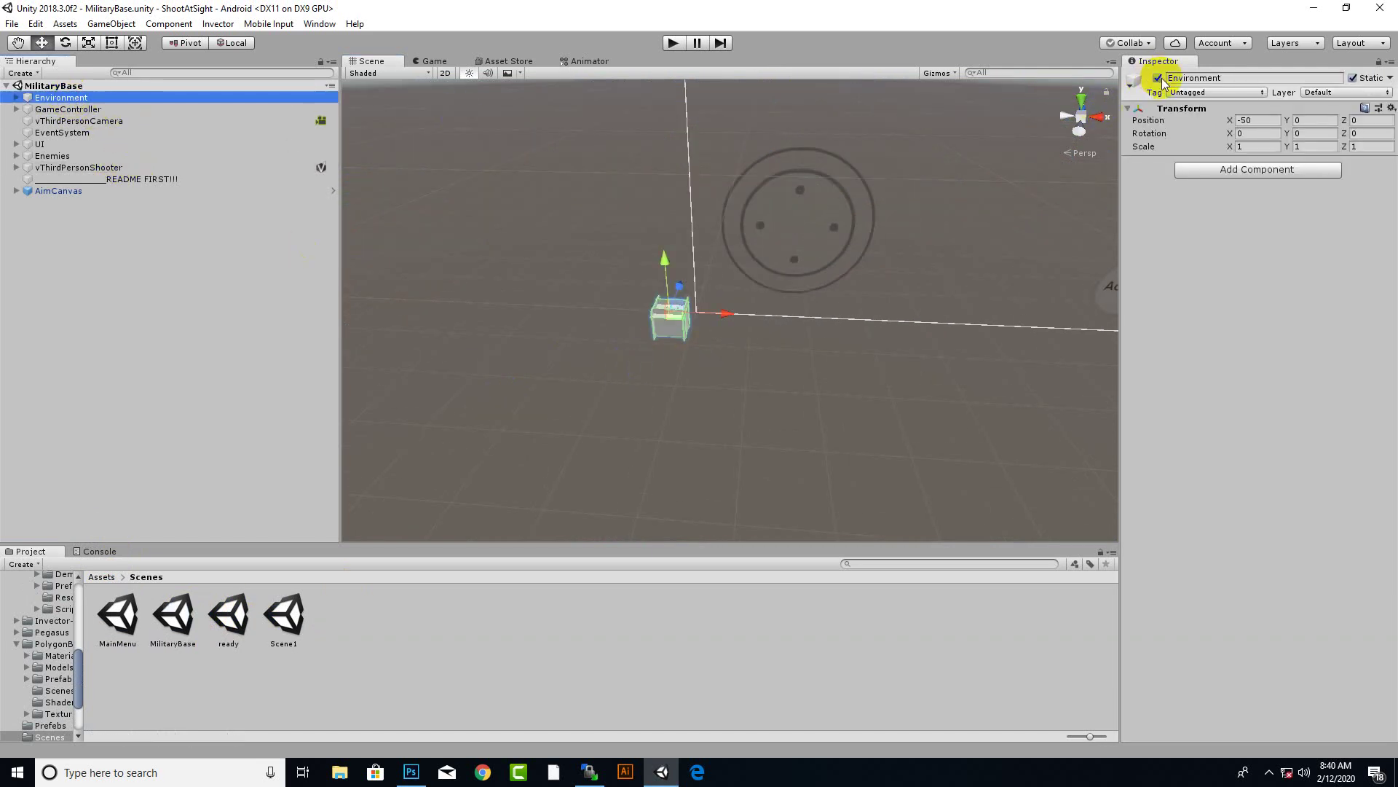
pyautogui.click(1158, 78)
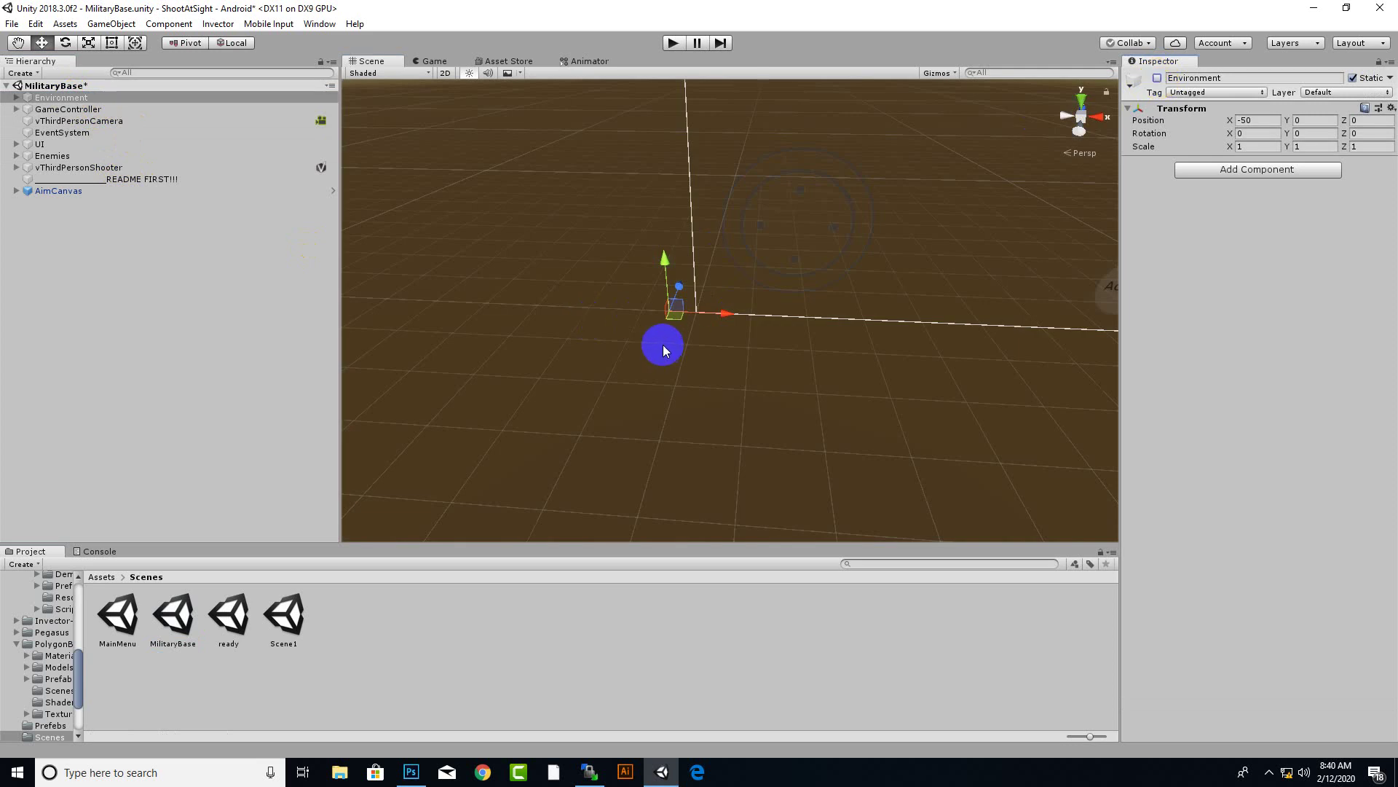
pyautogui.scroll(5, 609, 340)
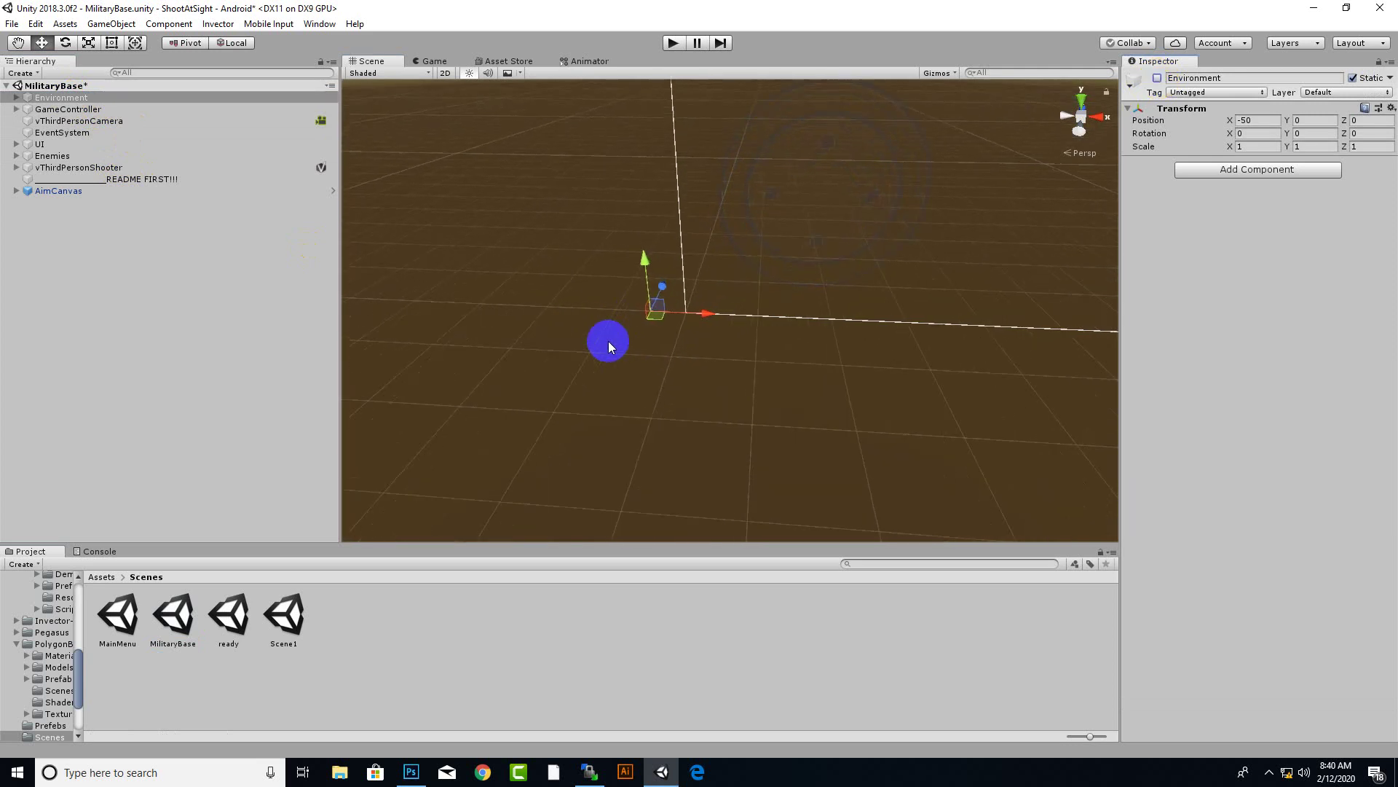
pyautogui.click(176, 179)
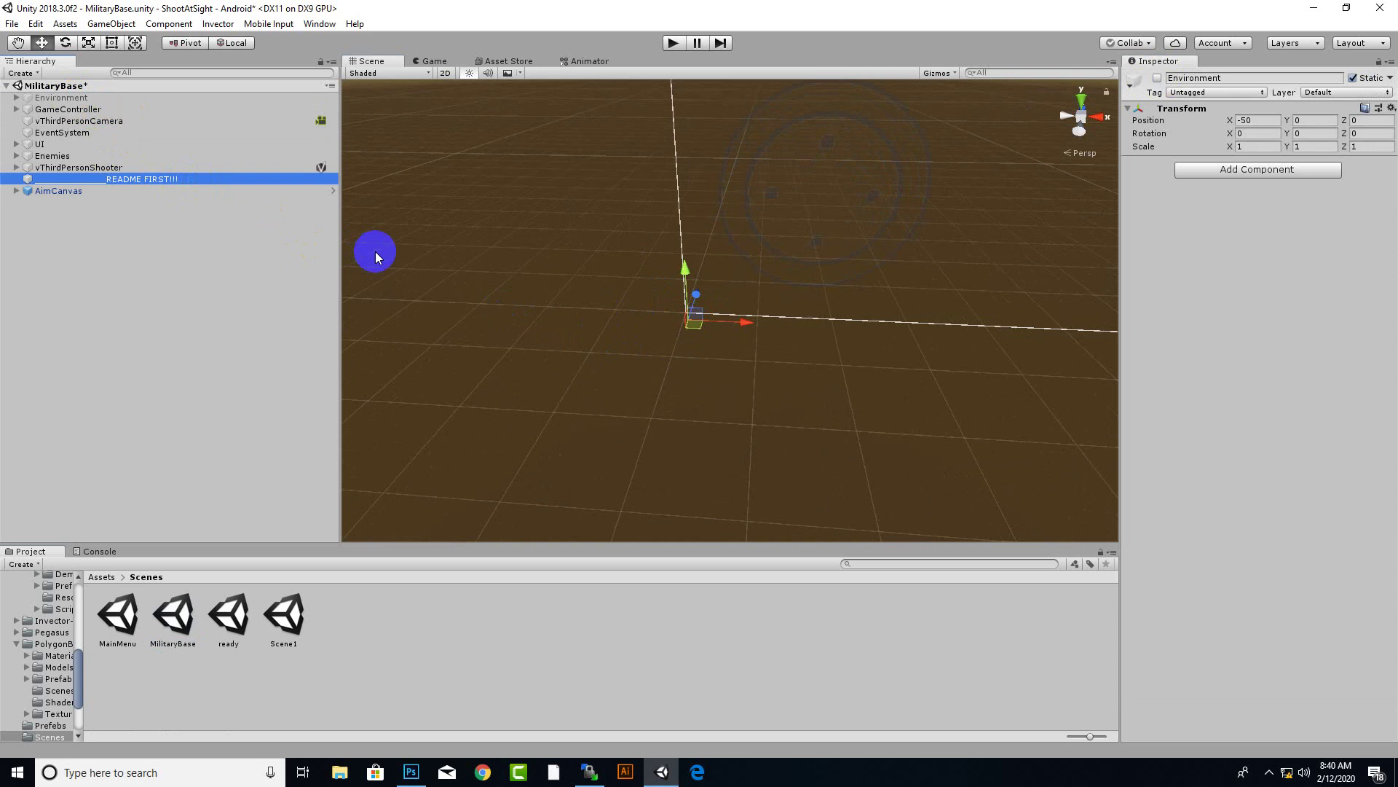
pyautogui.press('Delete')
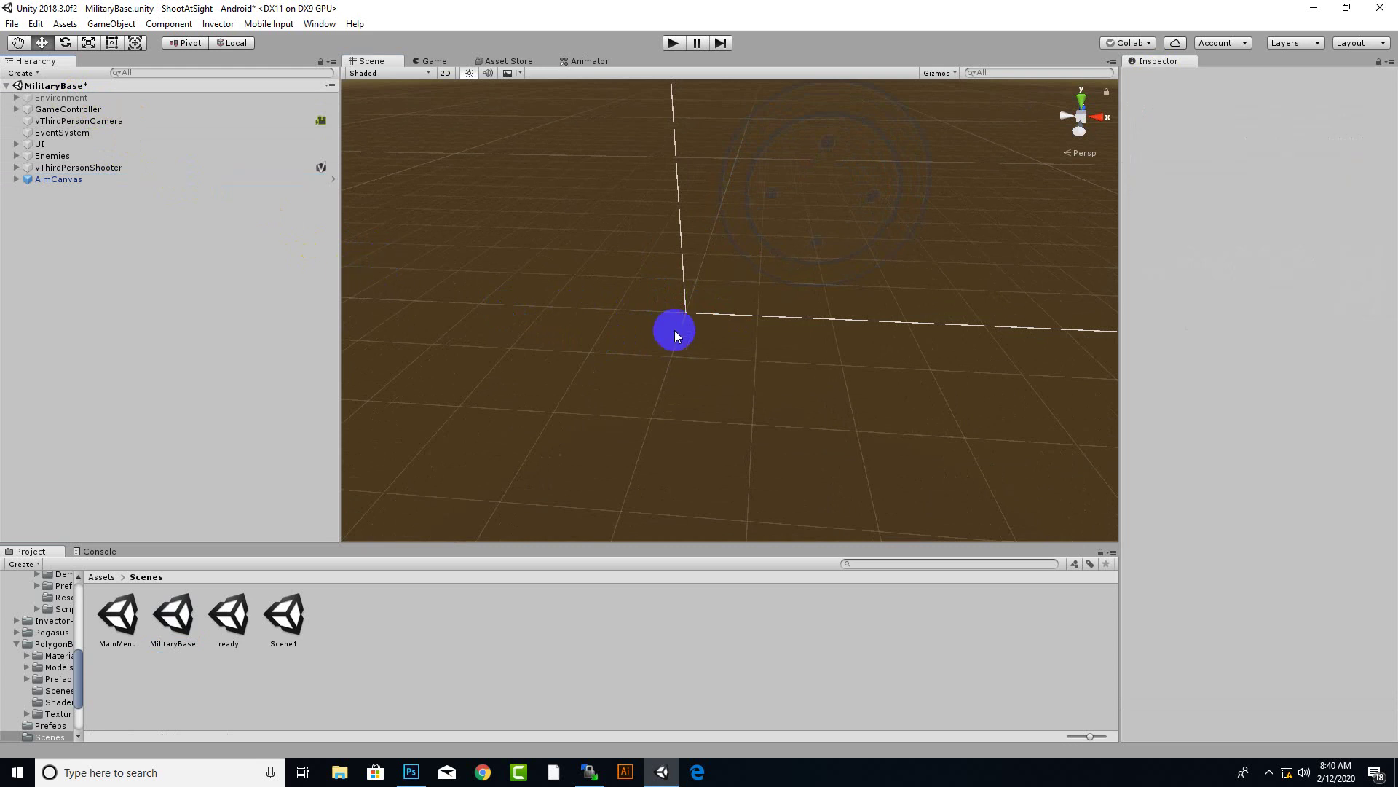
# Step: Place the MilitaryBase prefab from the Prefebs folder into the MilitaryBase scene
pyautogui.moveTo(674, 336); pyautogui.dragTo(717, 374, button='middle')
pyautogui.click(102, 576)
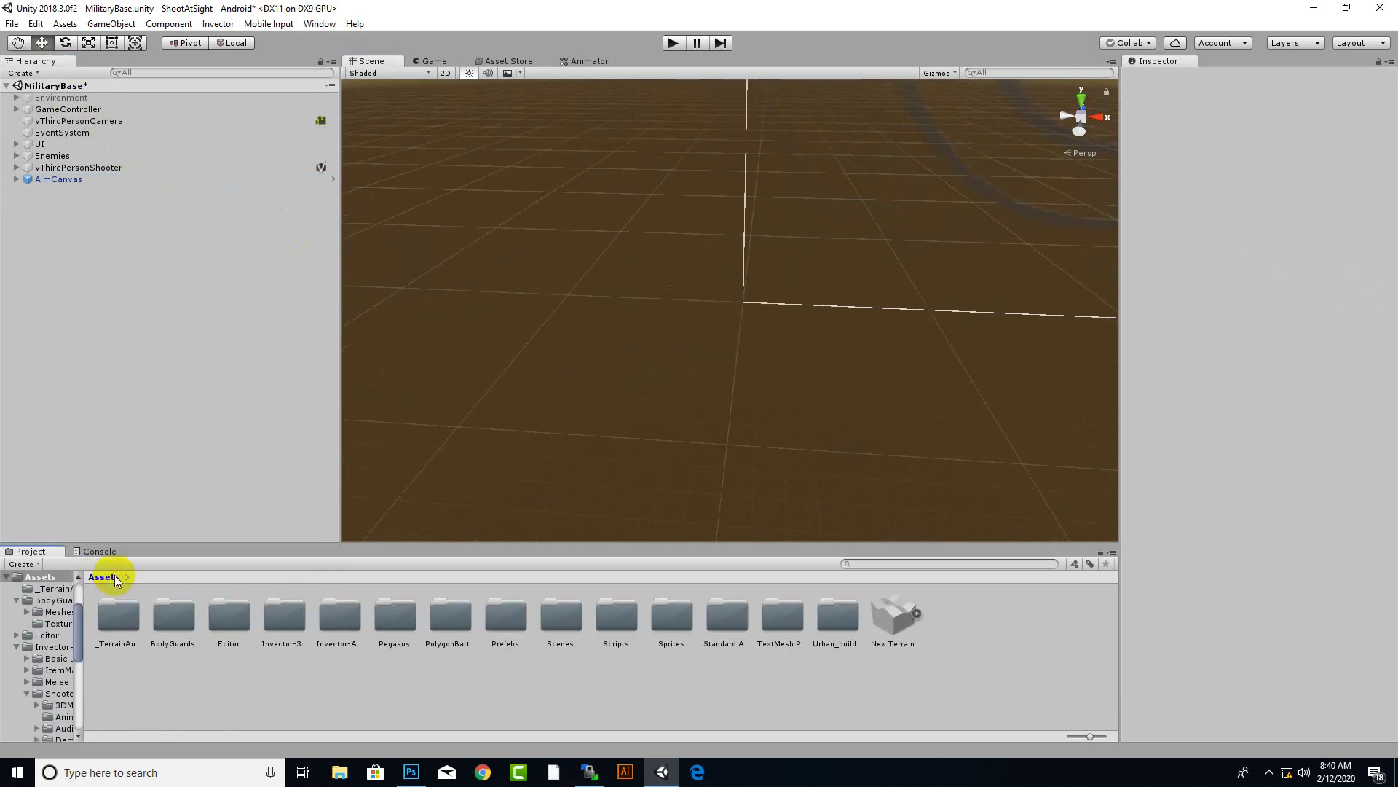
pyautogui.click(518, 621)
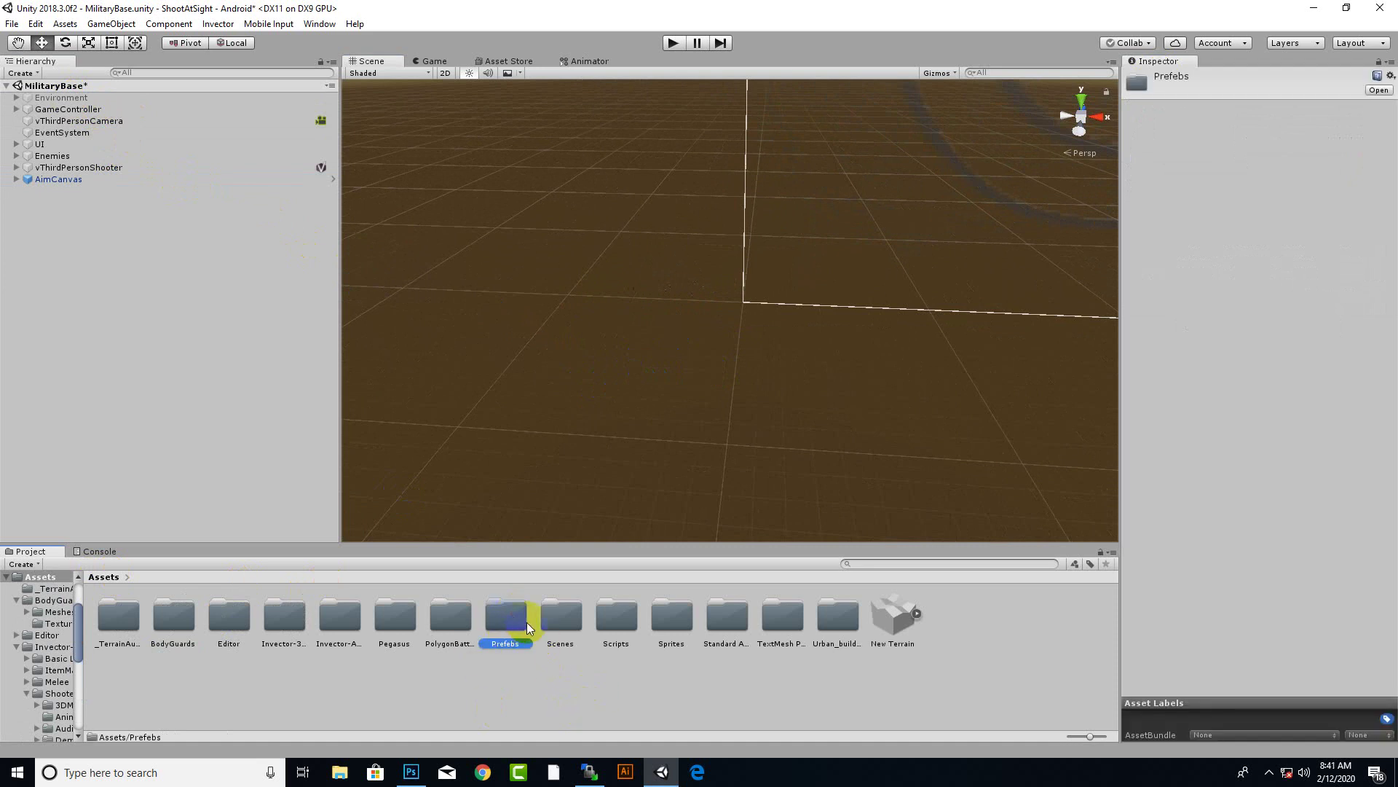
pyautogui.doubleClick(527, 622)
pyautogui.moveTo(623, 333); pyautogui.dragTo(648, 245)
pyautogui.scroll(-5, 662, 375)
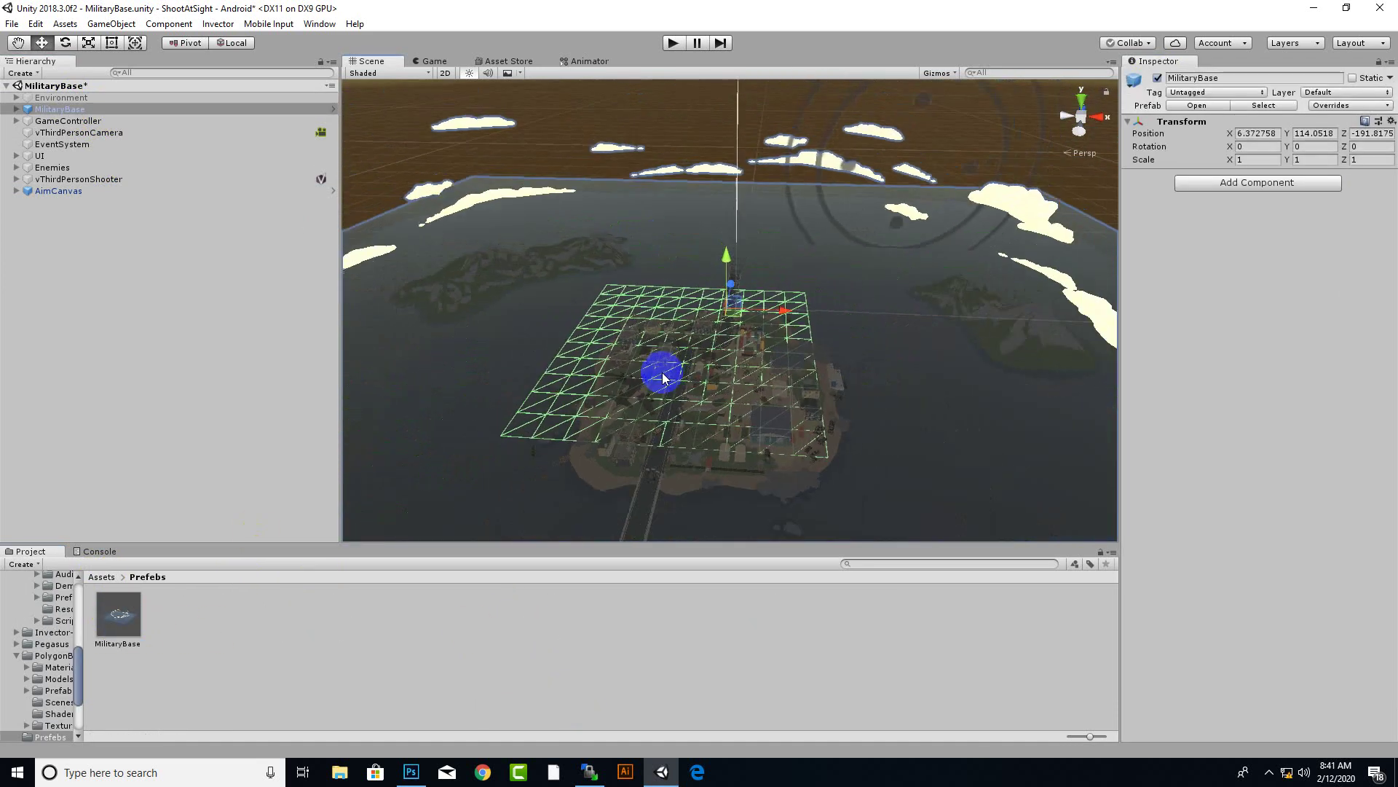
pyautogui.scroll(3, 662, 414)
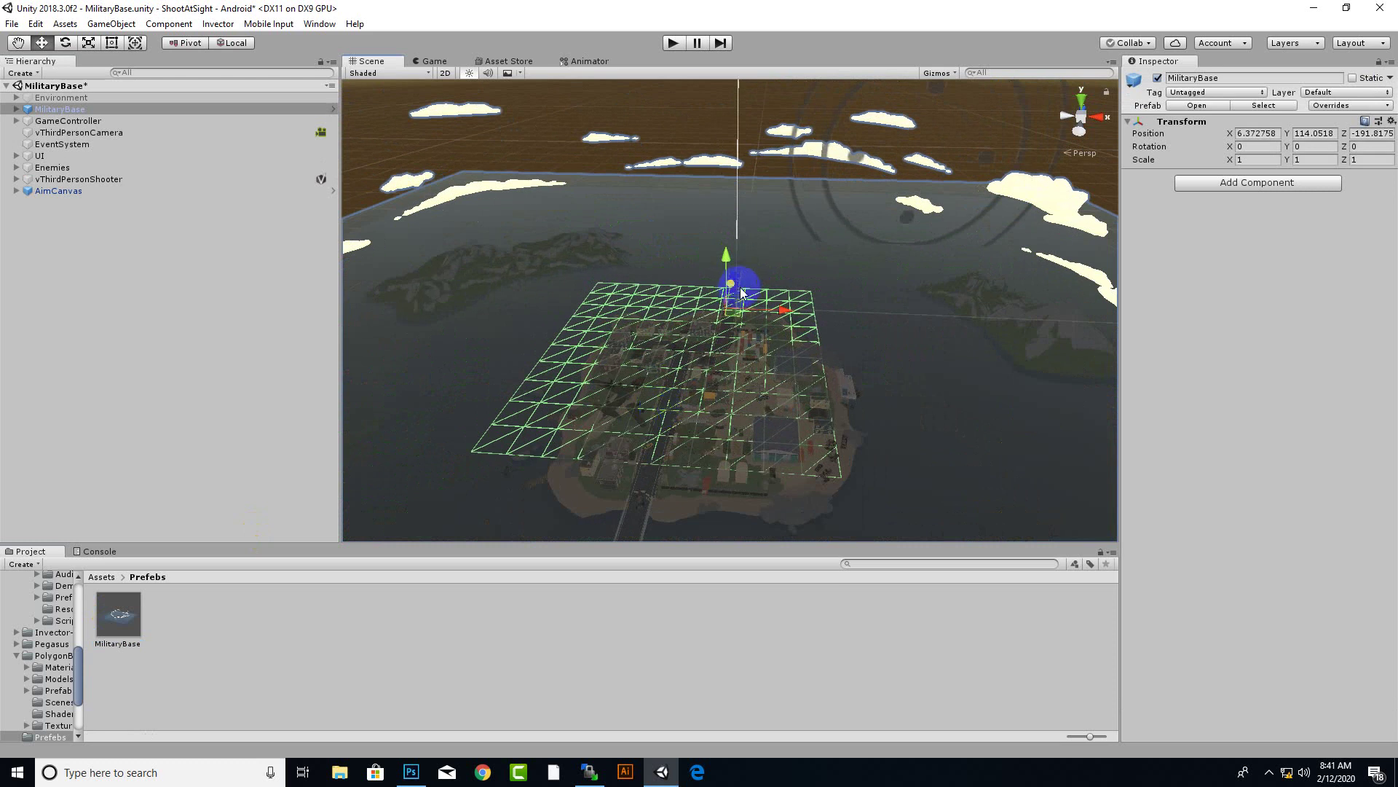
# Step: Set the MilitaryBase object's position to 0 on the X, Y and Z axes
pyautogui.click(1250, 134)
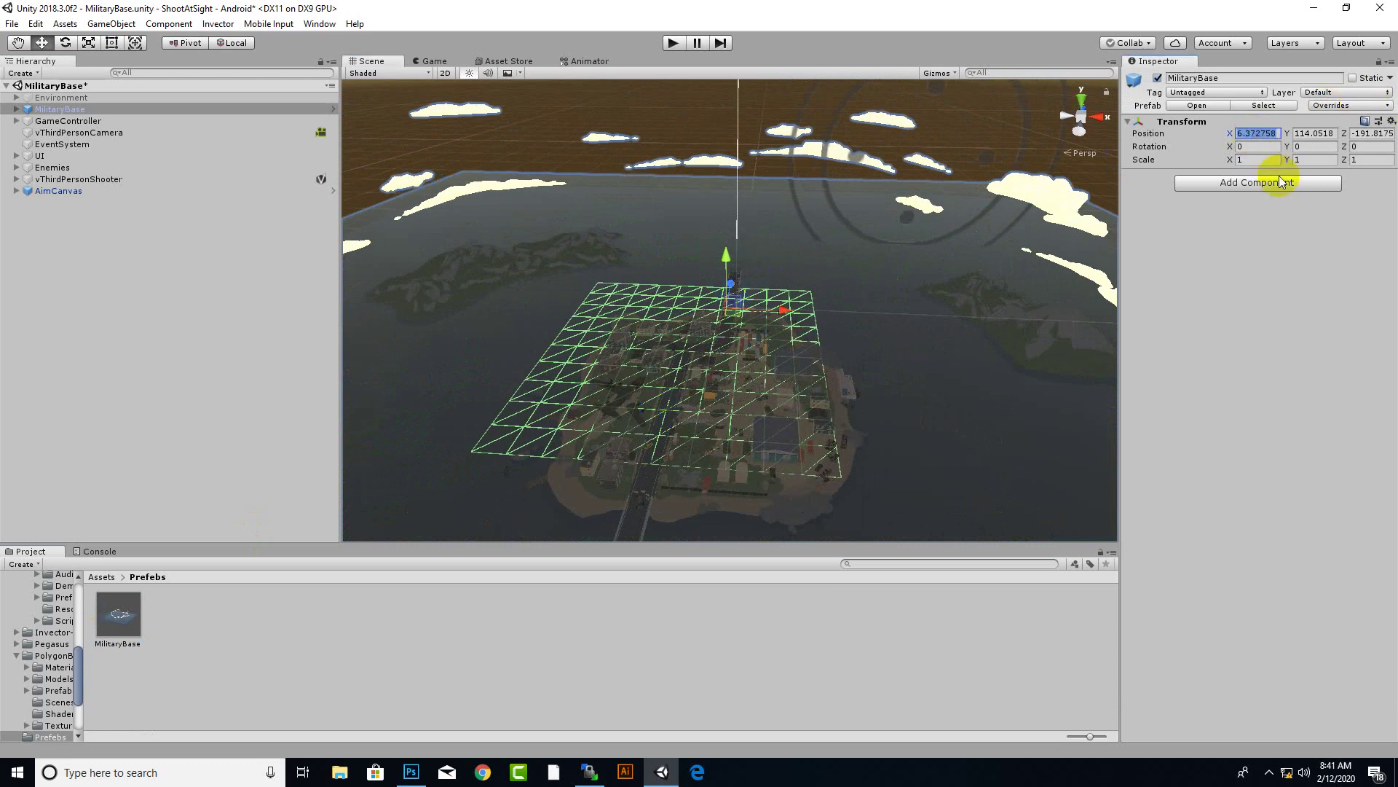
pyautogui.write('0')
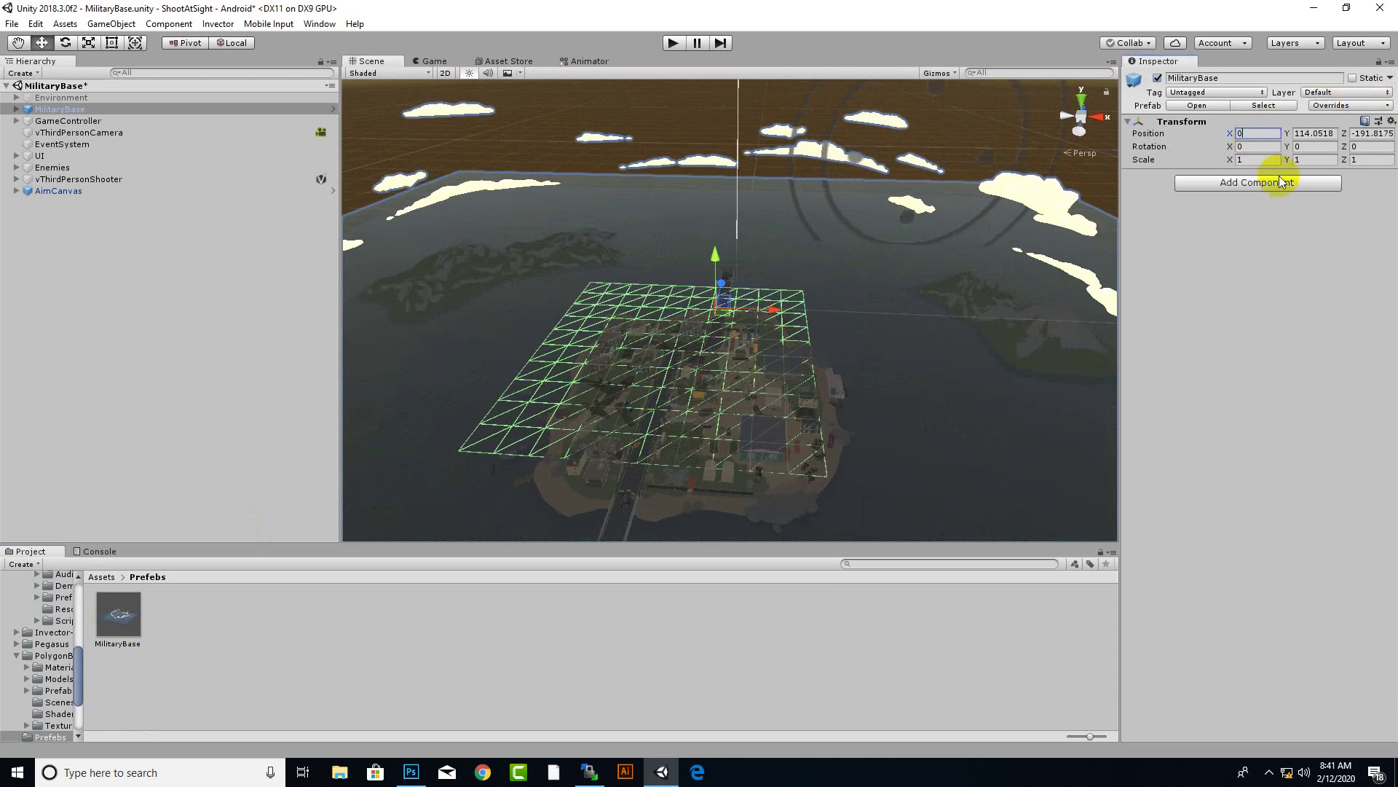
pyautogui.press('Tab')
pyautogui.write('00')
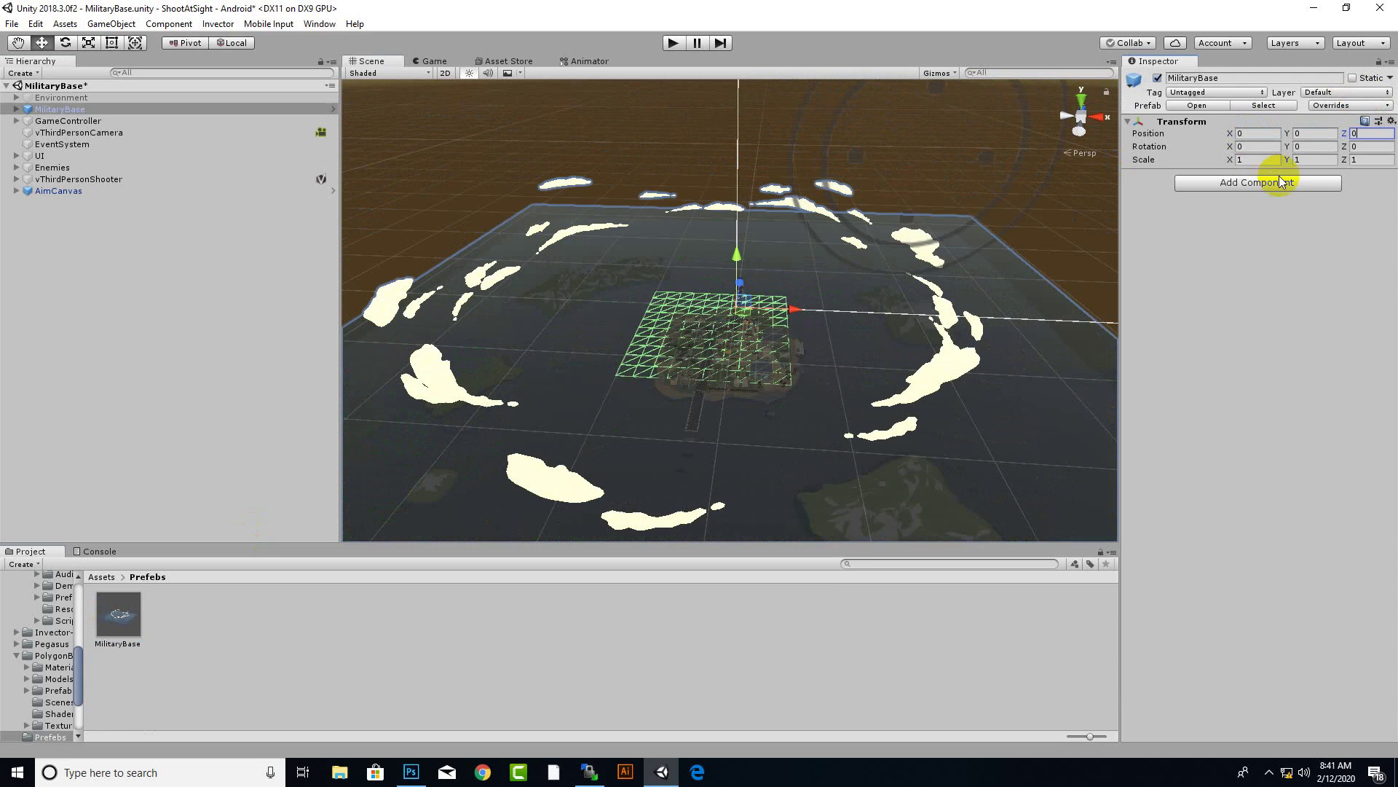
# Step: Run the MilitaryBase scene in play mode to test the player in the new environment
pyautogui.scroll(-5, 837, 276)
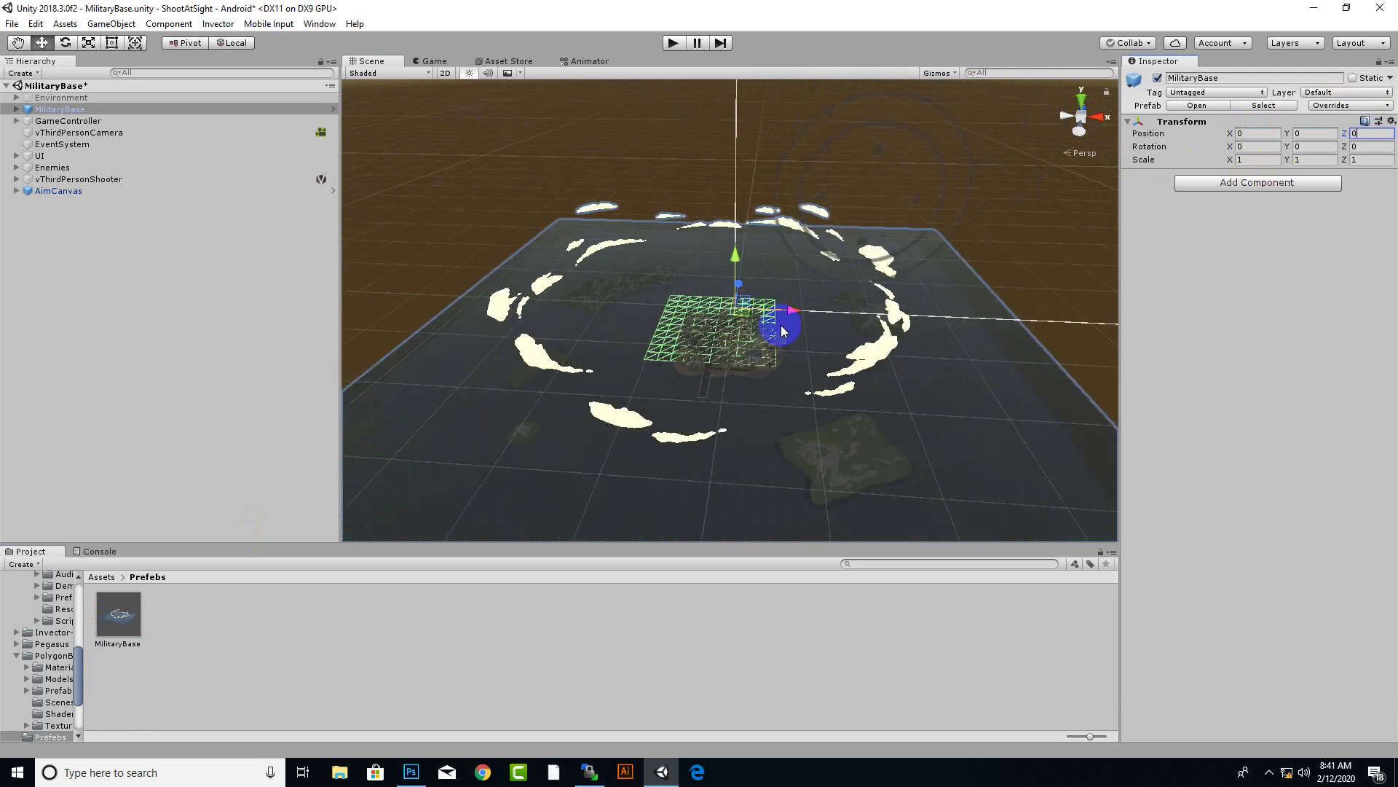
pyautogui.moveTo(781, 324); pyautogui.dragTo(890, 309, button='middle')
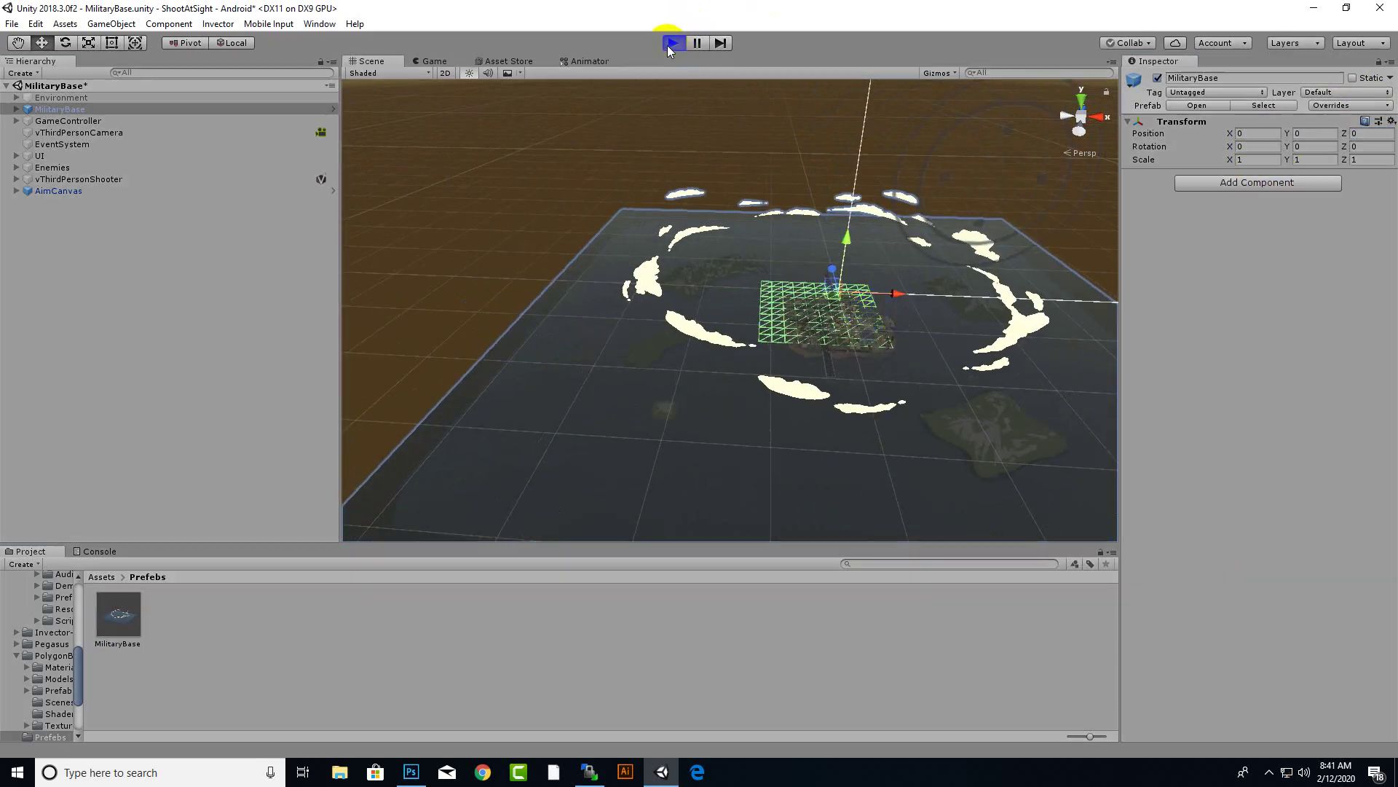
pyautogui.click(693, 183)
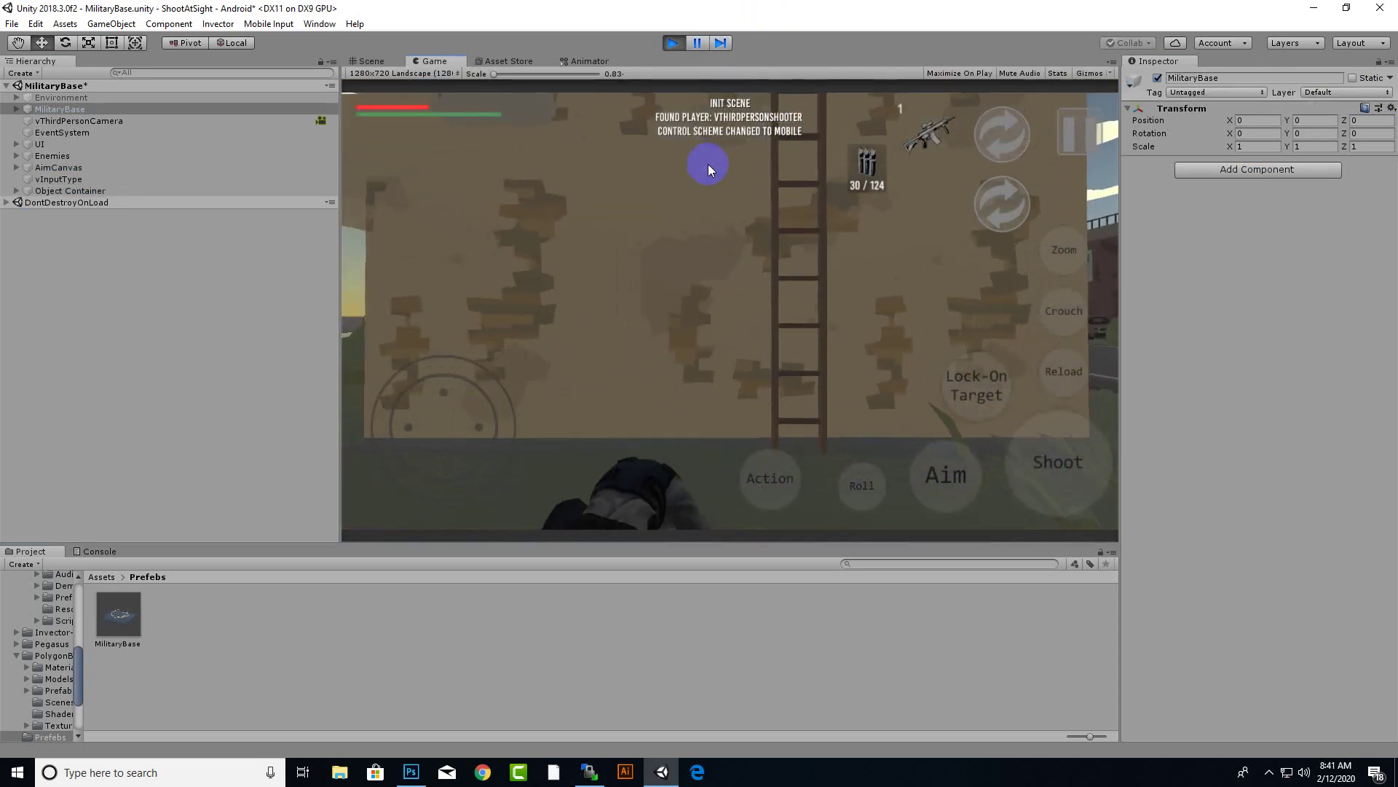
# Step: Finish checking the player in the running MilitaryBase scene and exit play mode
pyautogui.click(751, 188)
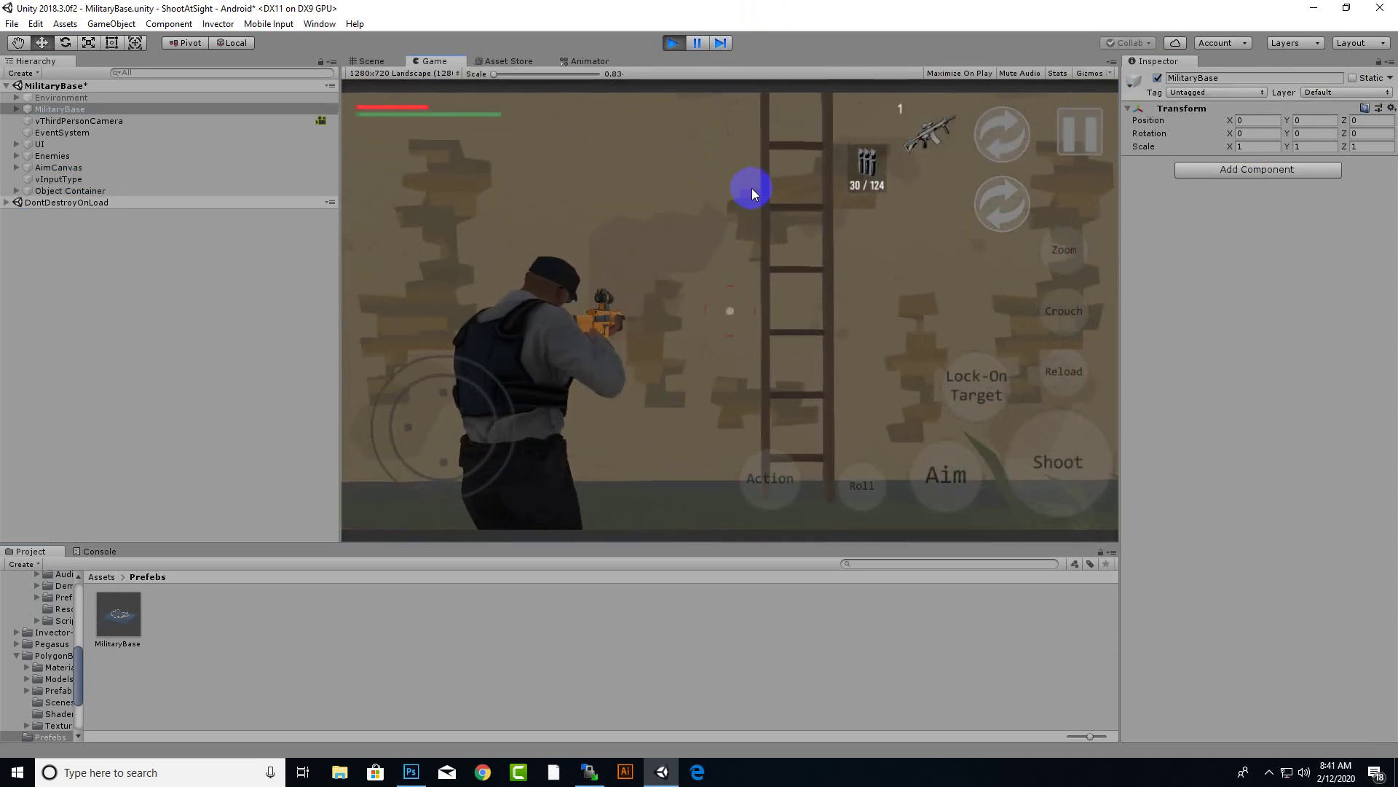
pyautogui.click(682, 45)
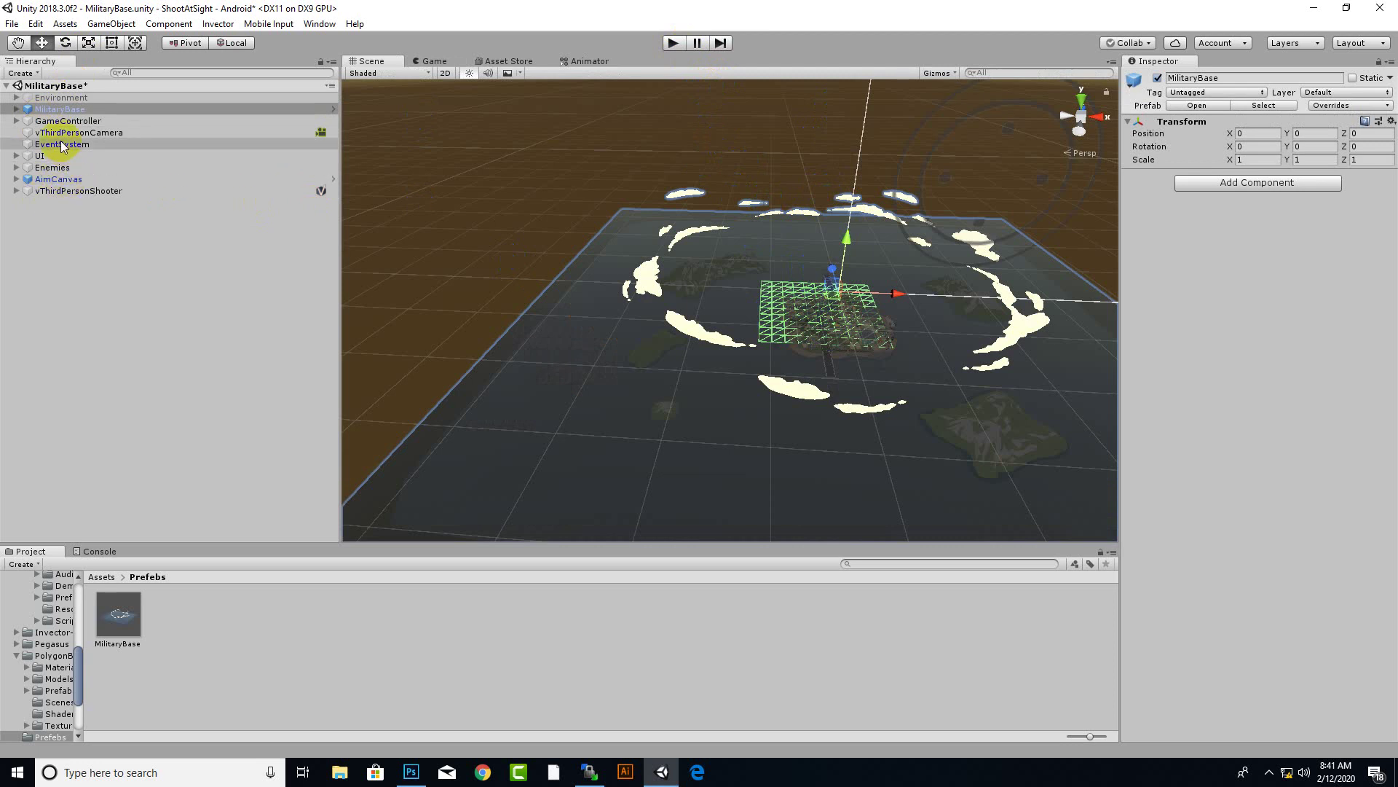
# Step: Lower the vThirdPersonShooter and Enemies objects together in the scene to the island's ground level near the buildings
pyautogui.click(61, 192)
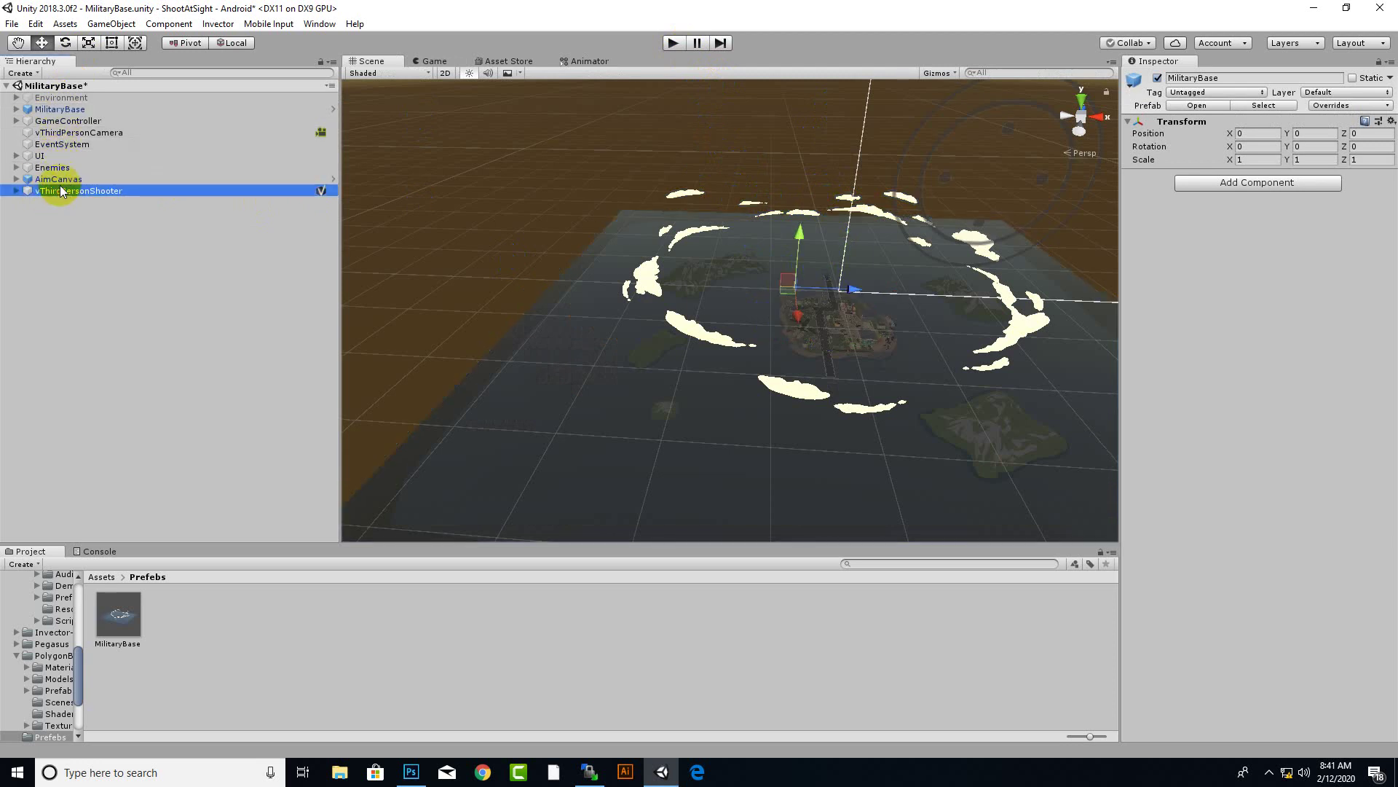
pyautogui.keyDown('ctrl'); pyautogui.click(44, 168); pyautogui.keyUp('ctrl')
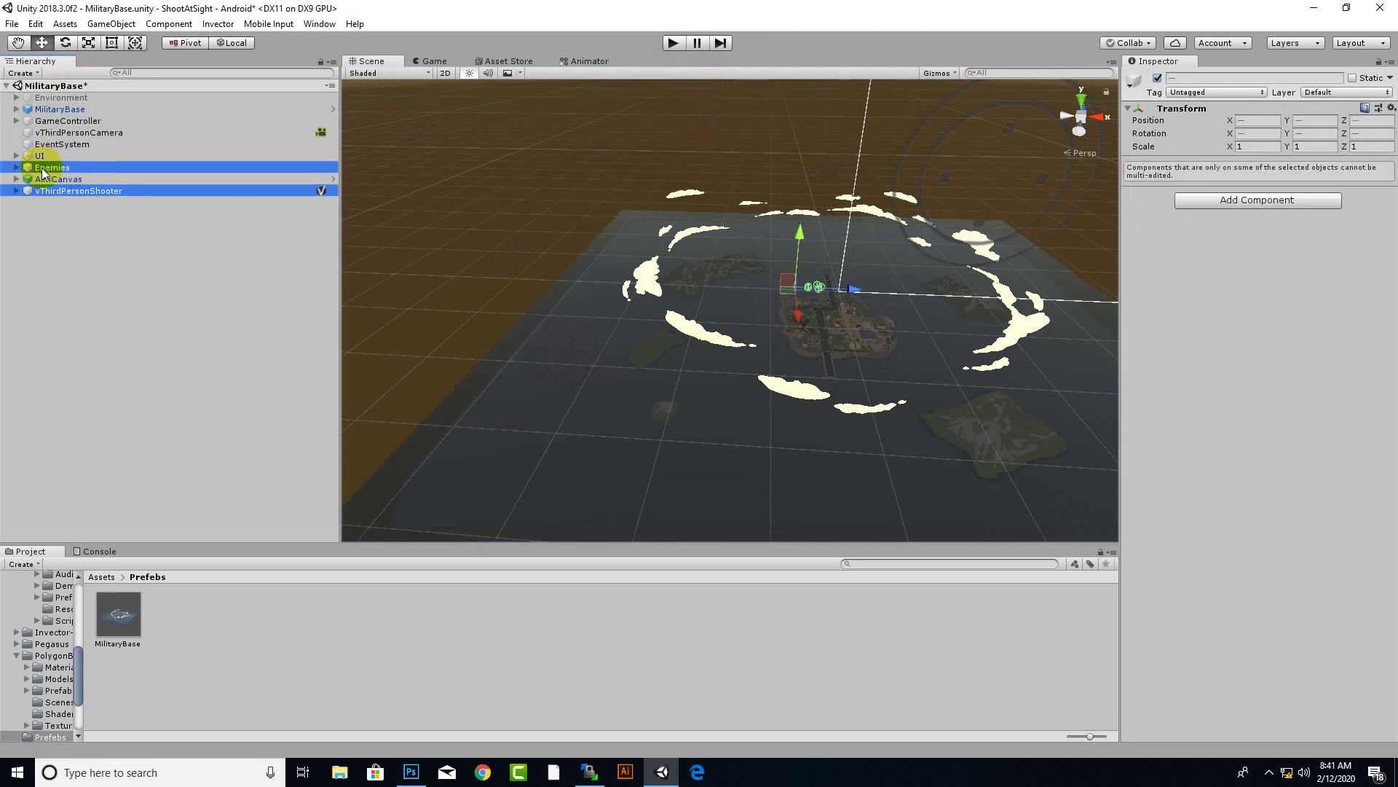
pyautogui.press('f')
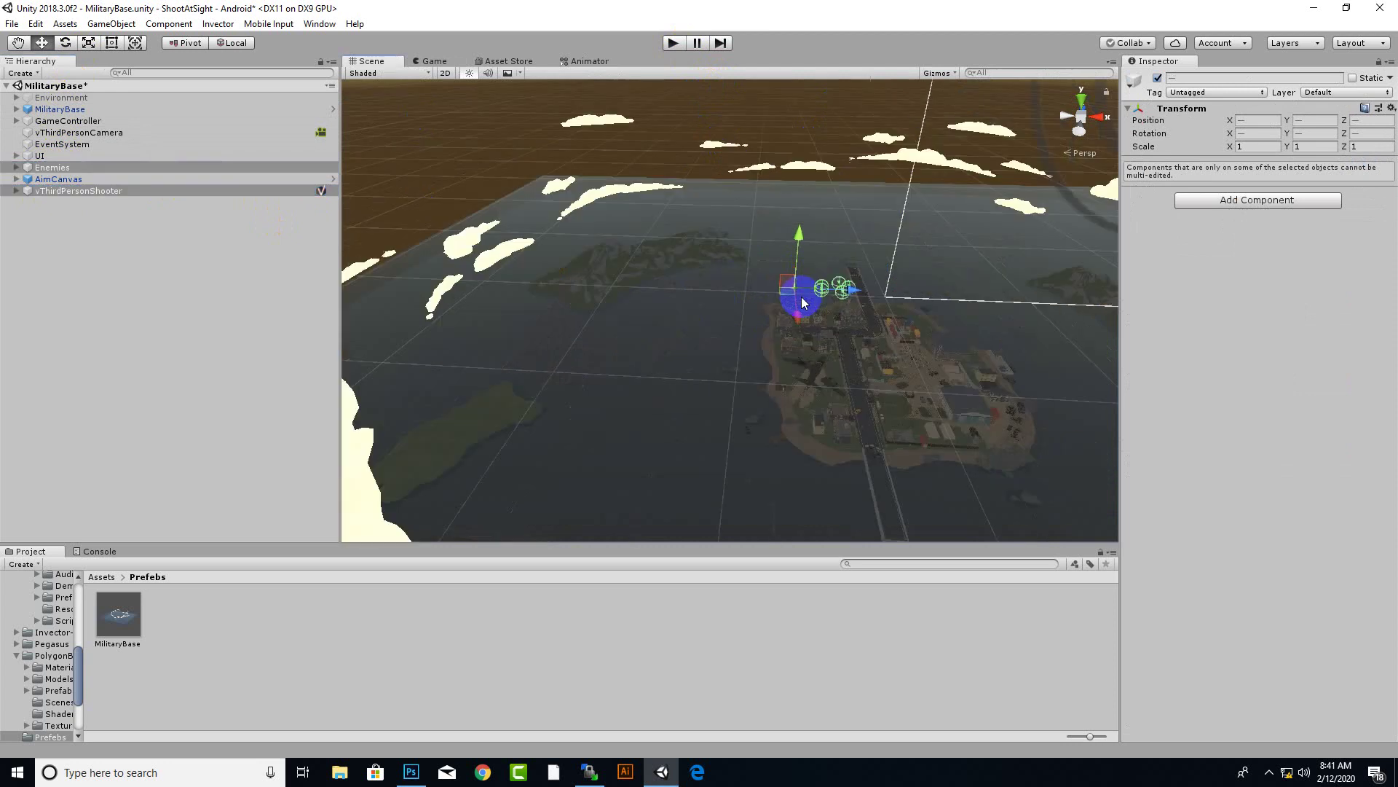
pyautogui.moveTo(836, 332); pyautogui.dragTo(879, 206, button='middle')
pyautogui.moveTo(767, 207); pyautogui.dragTo(768, 425)
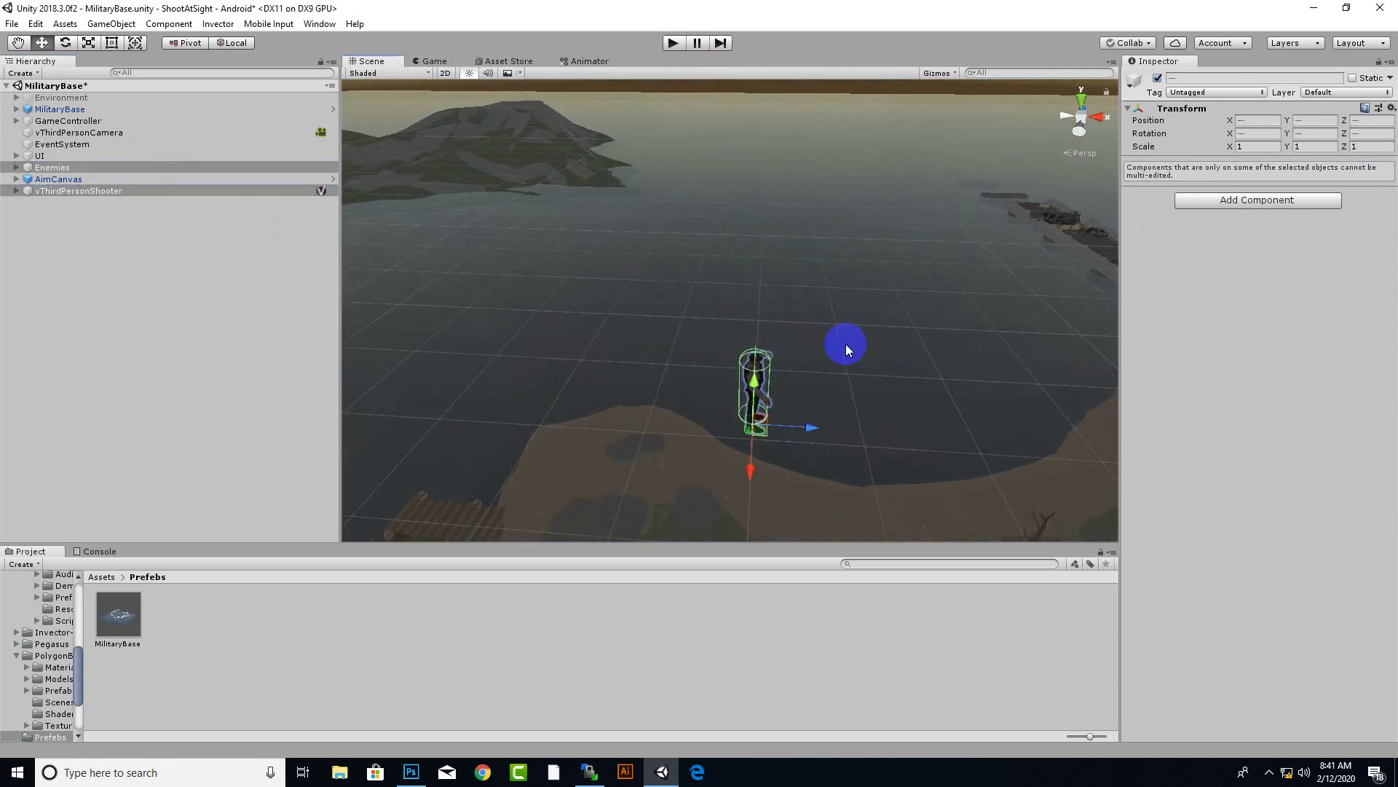
pyautogui.moveTo(836, 343); pyautogui.dragTo(894, 113, button='middle')
pyautogui.moveTo(771, 166); pyautogui.dragTo(774, 522)
pyautogui.moveTo(774, 521); pyautogui.dragTo(879, 125, button='middle')
pyautogui.moveTo(783, 191); pyautogui.dragTo(765, 430)
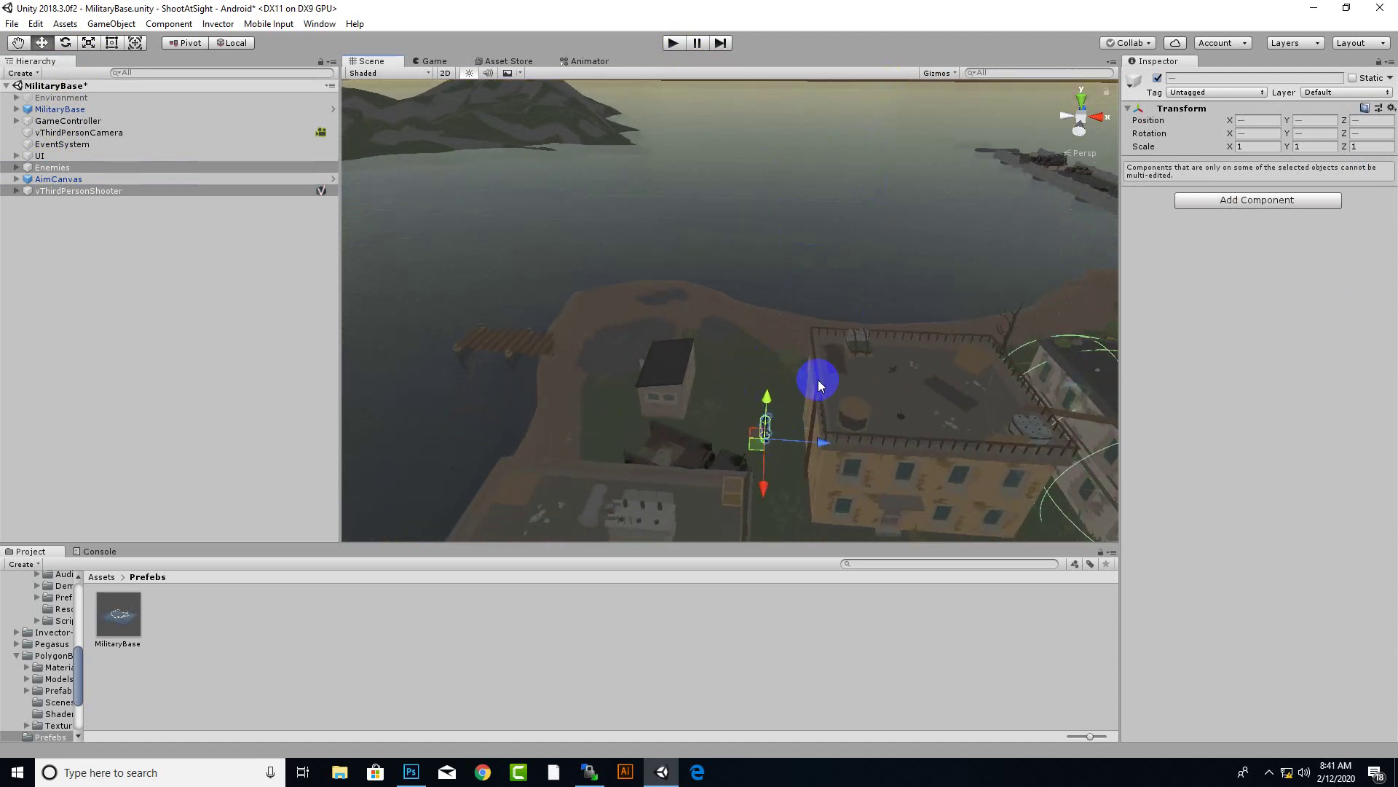
pyautogui.moveTo(818, 381); pyautogui.dragTo(762, 79, button='middle')
pyautogui.moveTo(741, 264); pyautogui.dragTo(758, 327)
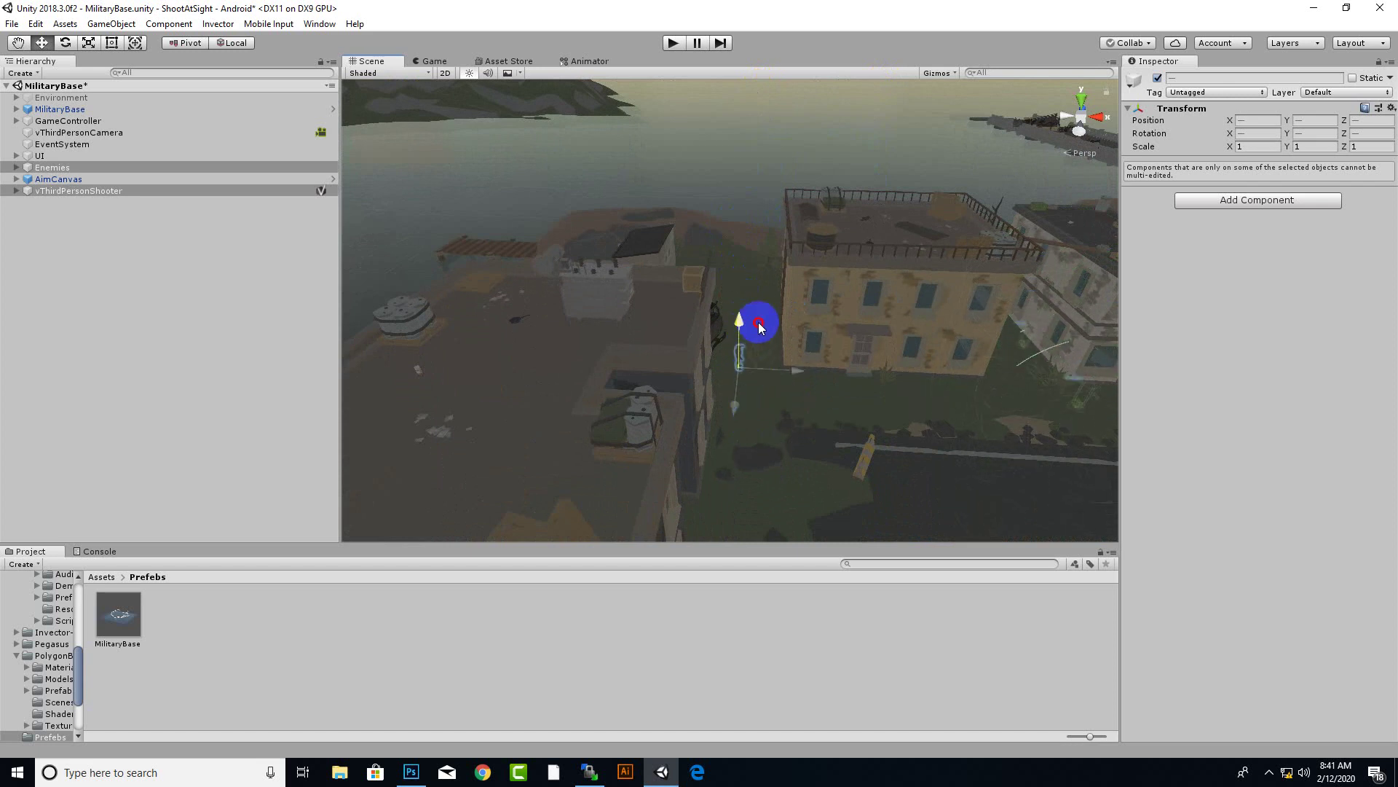
pyautogui.scroll(5, 745, 340)
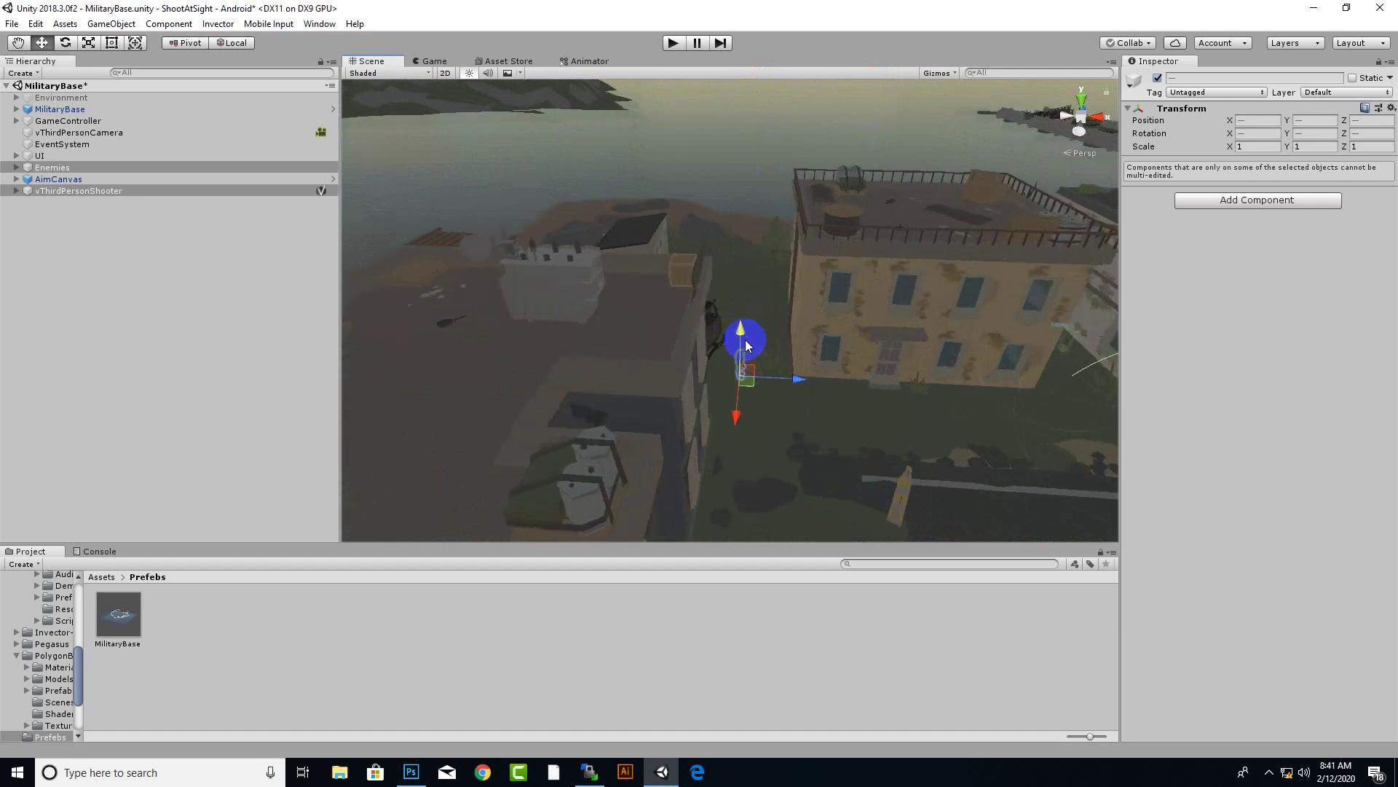
# Step: Raise the vThirdPersonShooter object alone above the ground, to a Y position of about -27.4
pyautogui.click(106, 191)
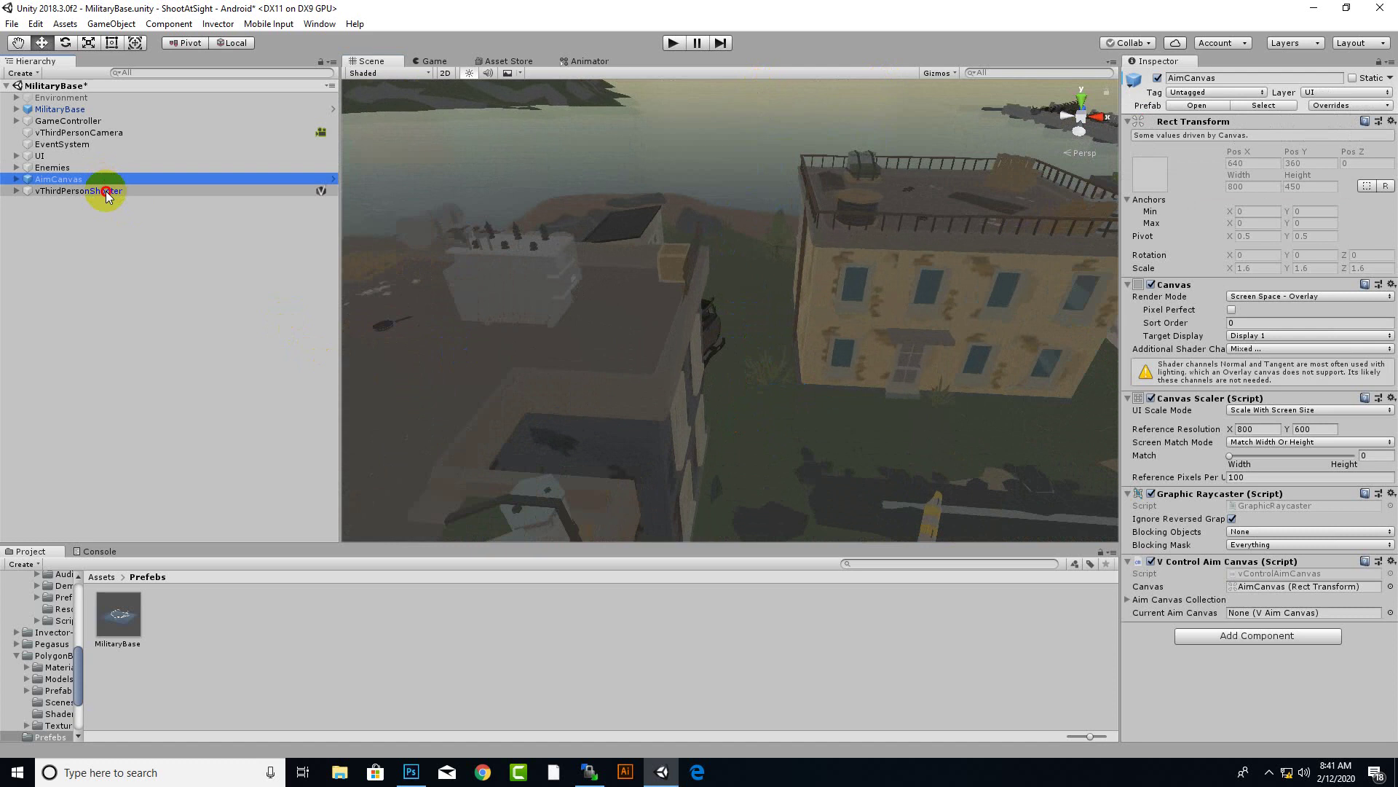
pyautogui.press('f')
pyautogui.scroll(-5, 748, 368)
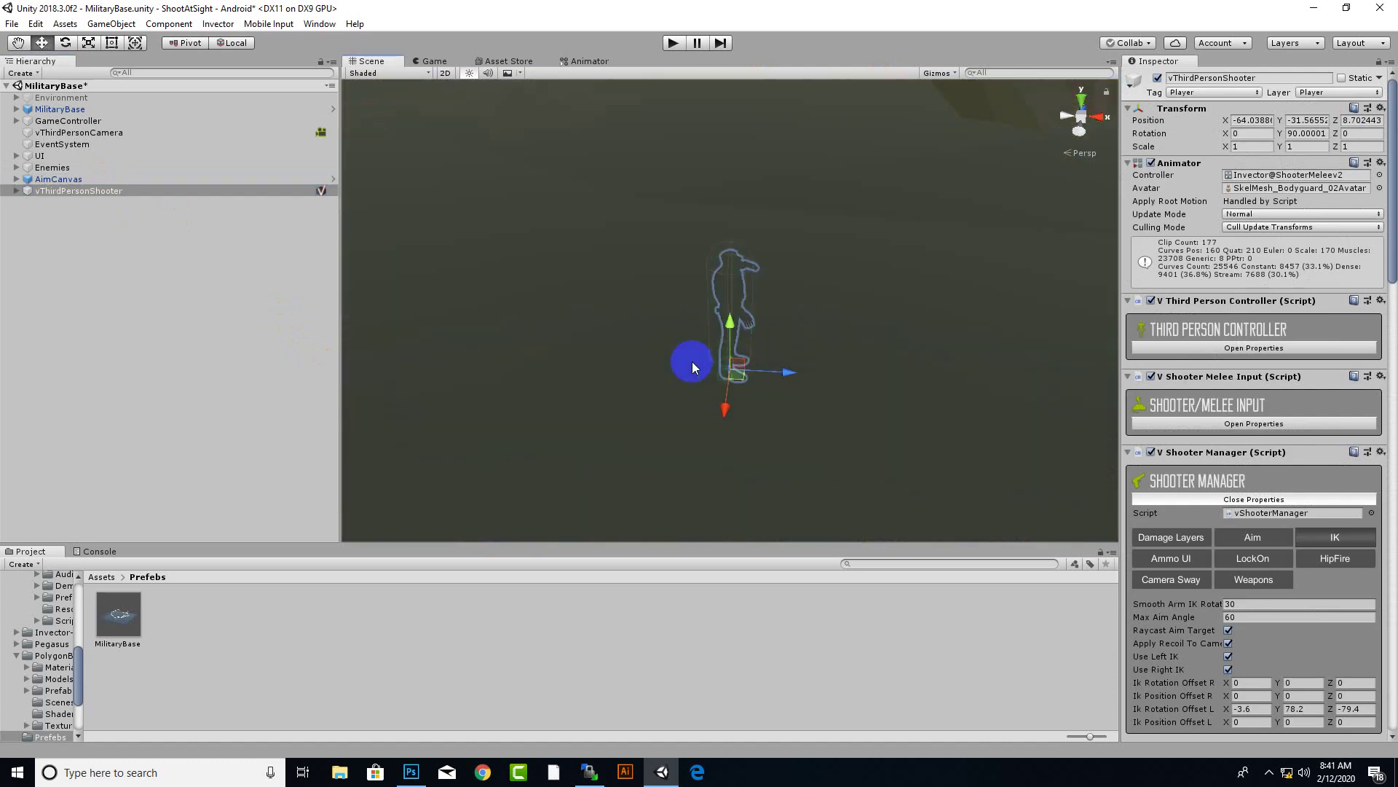
pyautogui.moveTo(740, 331); pyautogui.dragTo(725, 149)
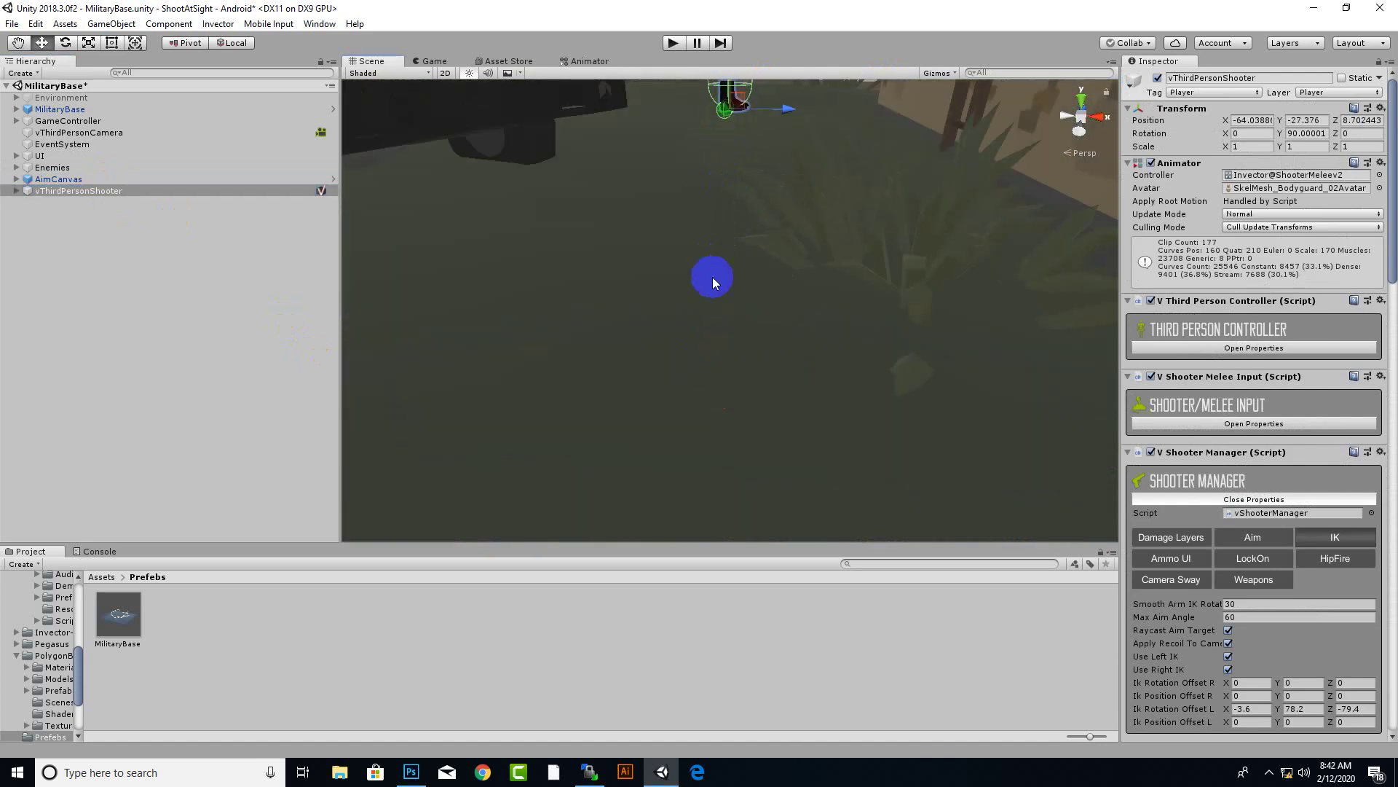
# Step: Move vThirdPersonShooter across the island to the shore end of the wooden pier, at about X -85.7 and Z 19.6
pyautogui.keyDown('alt'); pyautogui.moveTo(699, 256); pyautogui.dragTo(417, 412); pyautogui.keyUp('alt')
pyautogui.moveTo(417, 413); pyautogui.dragTo(728, 338, button='middle')
pyautogui.scroll(-4, 727, 344)
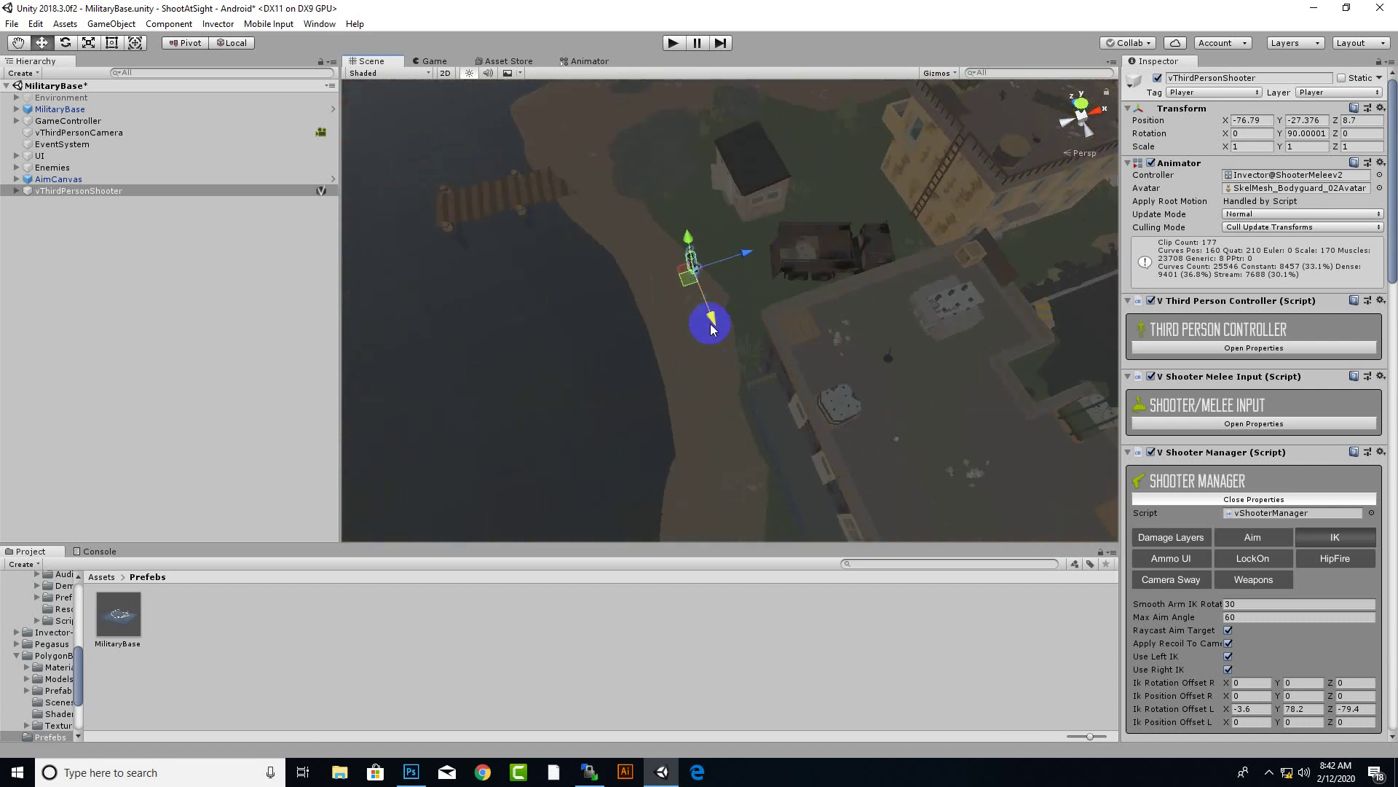
pyautogui.moveTo(703, 301); pyautogui.dragTo(639, 188)
pyautogui.click(683, 143)
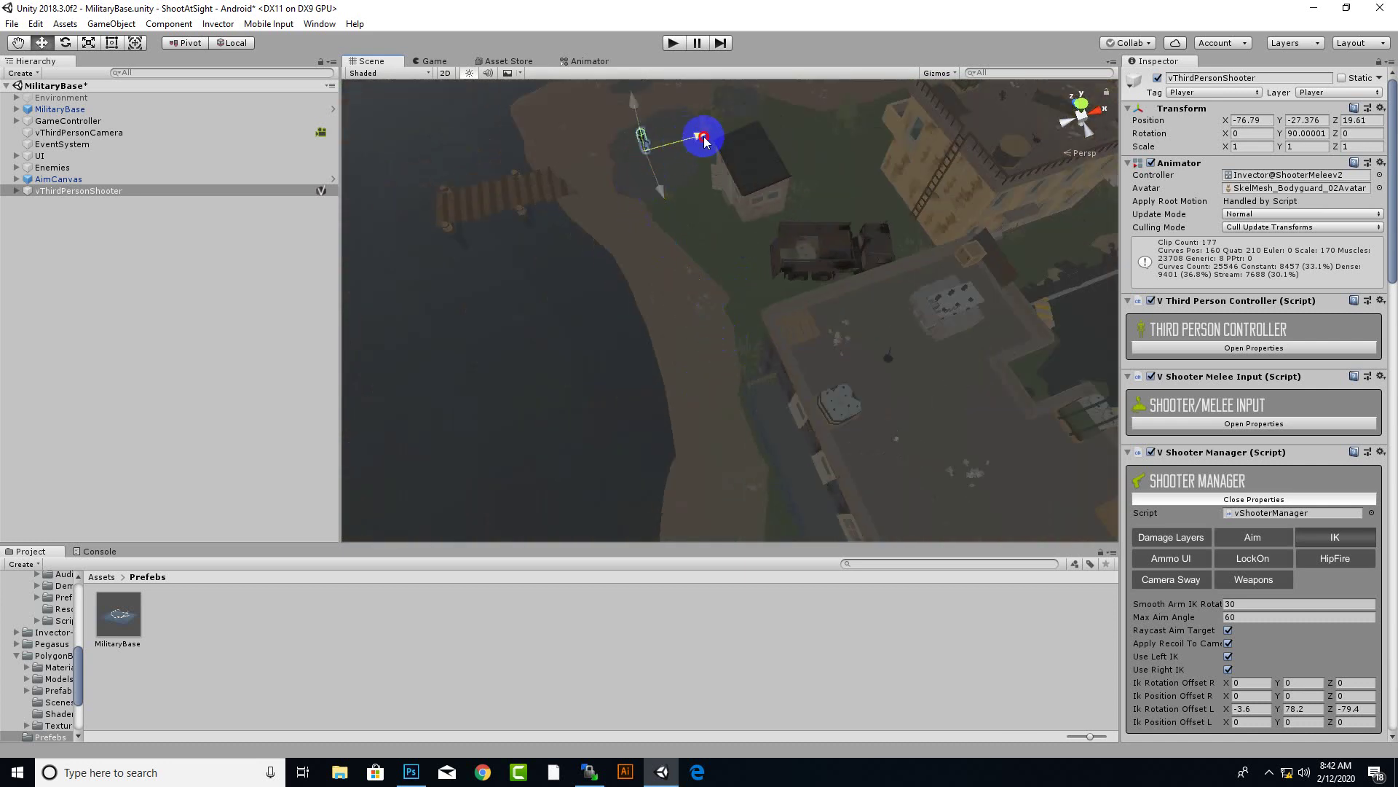
pyautogui.moveTo(704, 140); pyautogui.dragTo(578, 150)
# Step: Place vThirdPersonShooter on the wooden pier's deck at about X -90.3, Y -27.9 and Z 20.3
pyautogui.keyDown('alt'); pyautogui.moveTo(577, 256); pyautogui.dragTo(641, 166); pyautogui.keyUp('alt')
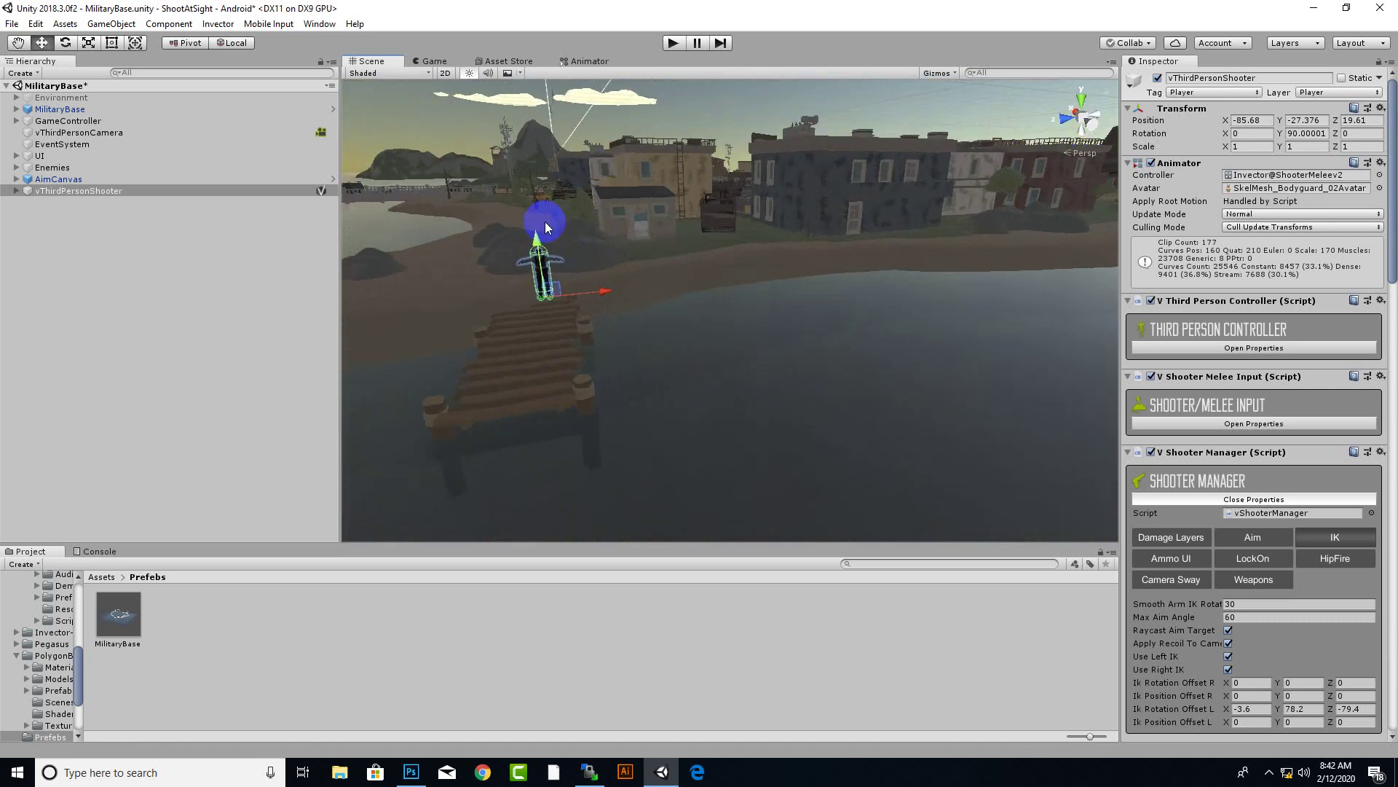
pyautogui.moveTo(540, 278); pyautogui.dragTo(536, 247)
pyautogui.keyDown('alt'); pyautogui.moveTo(699, 328); pyautogui.dragTo(693, 281); pyautogui.keyUp('alt')
pyautogui.moveTo(612, 315); pyautogui.dragTo(676, 159)
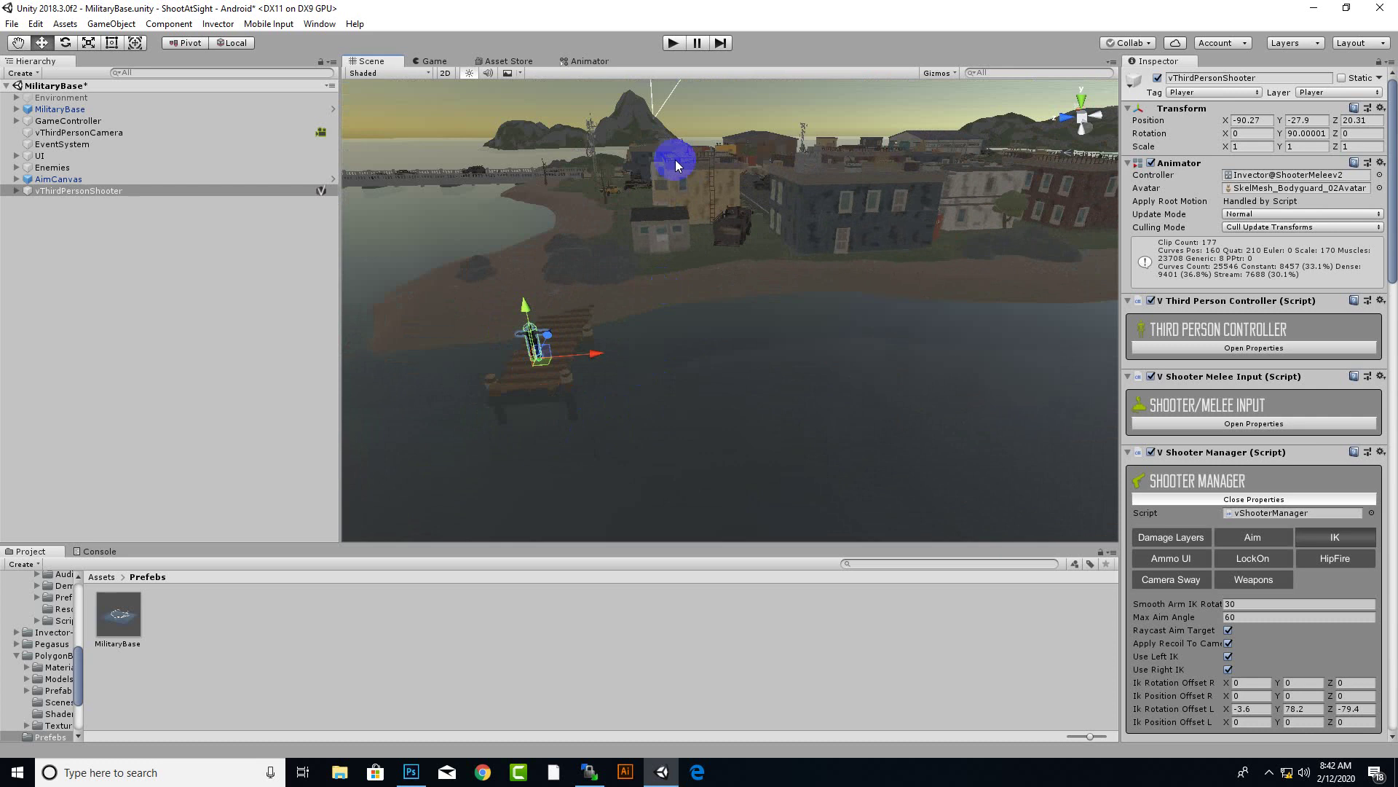
# Step: Run the scene in play mode from the pier and cycle the player's weapons until unarmed
pyautogui.click(664, 45)
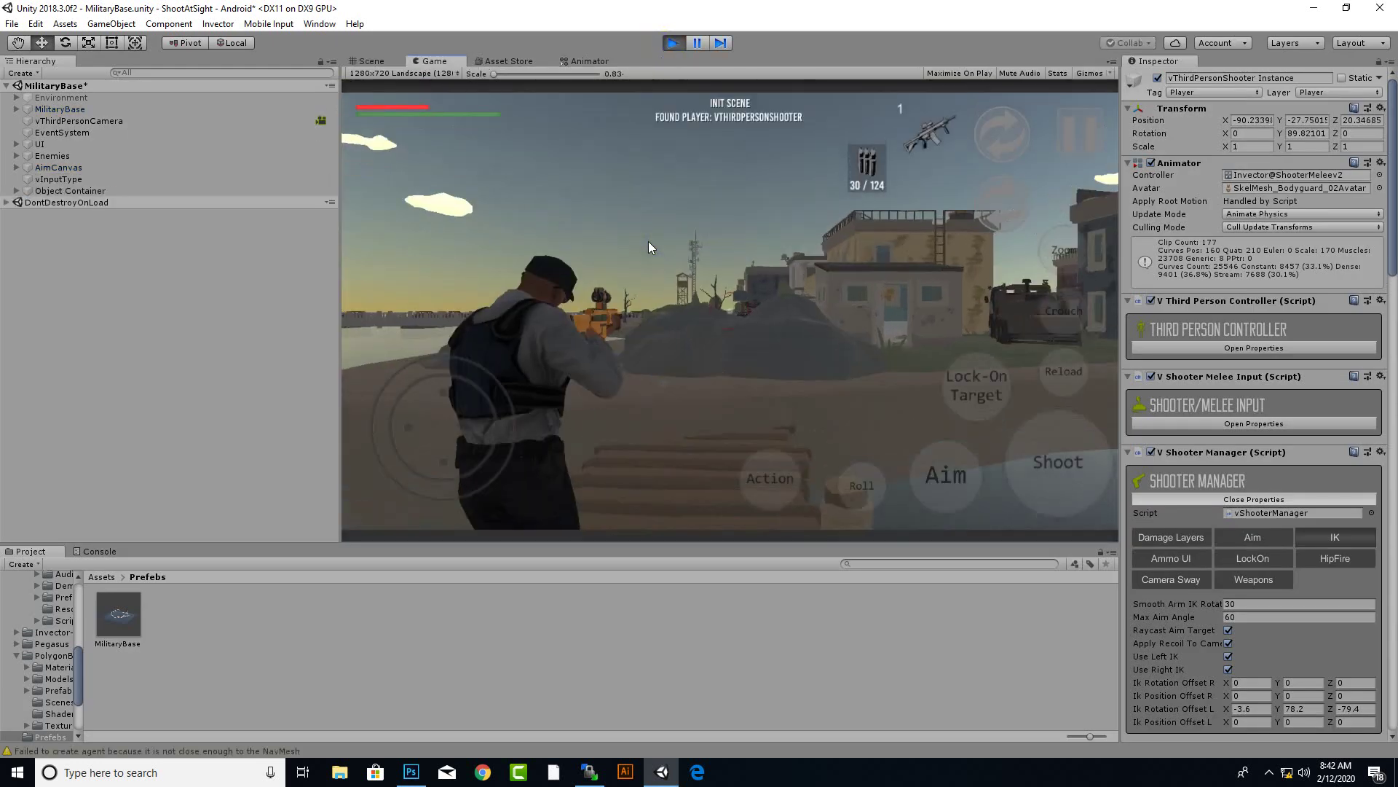
pyautogui.moveTo(648, 242); pyautogui.dragTo(303, 418)
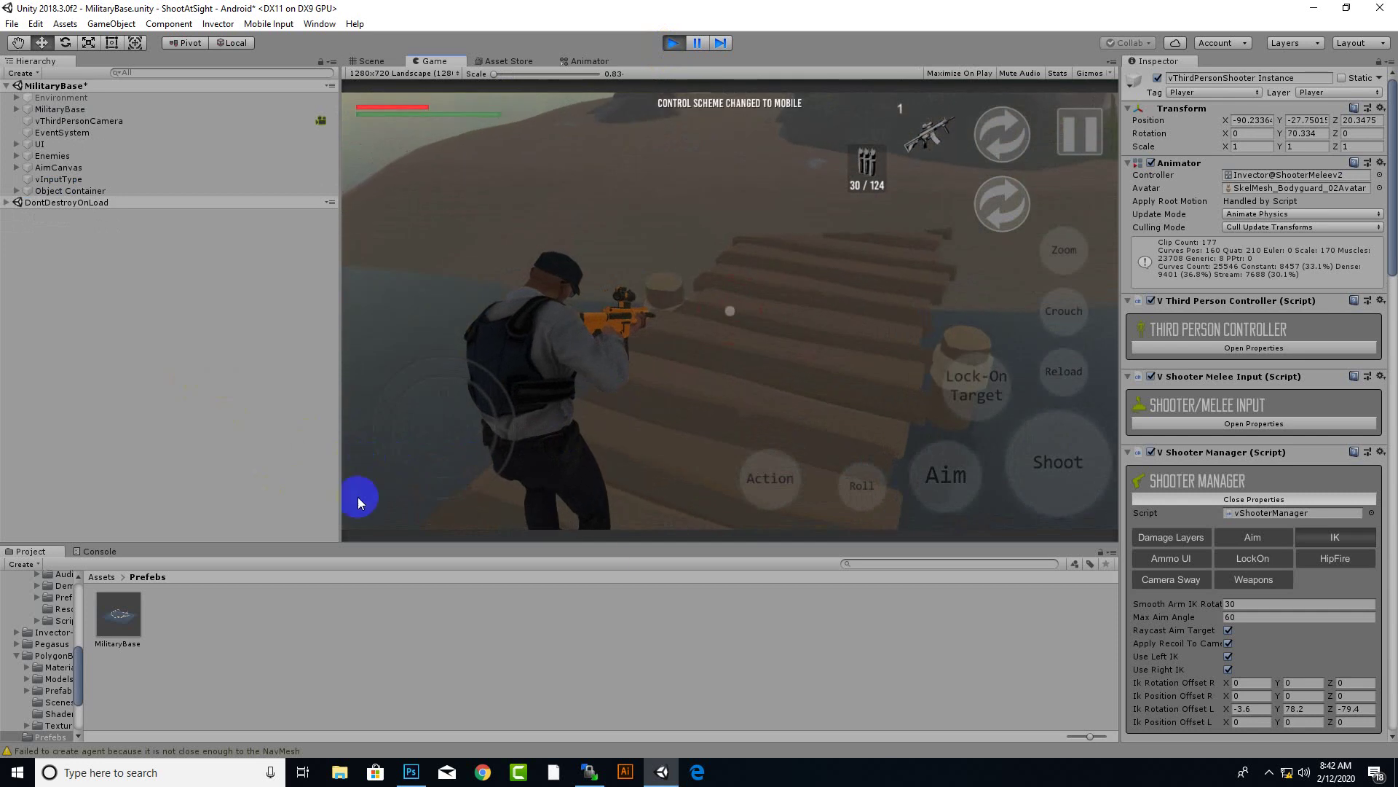
pyautogui.click(992, 125)
pyautogui.click(995, 130)
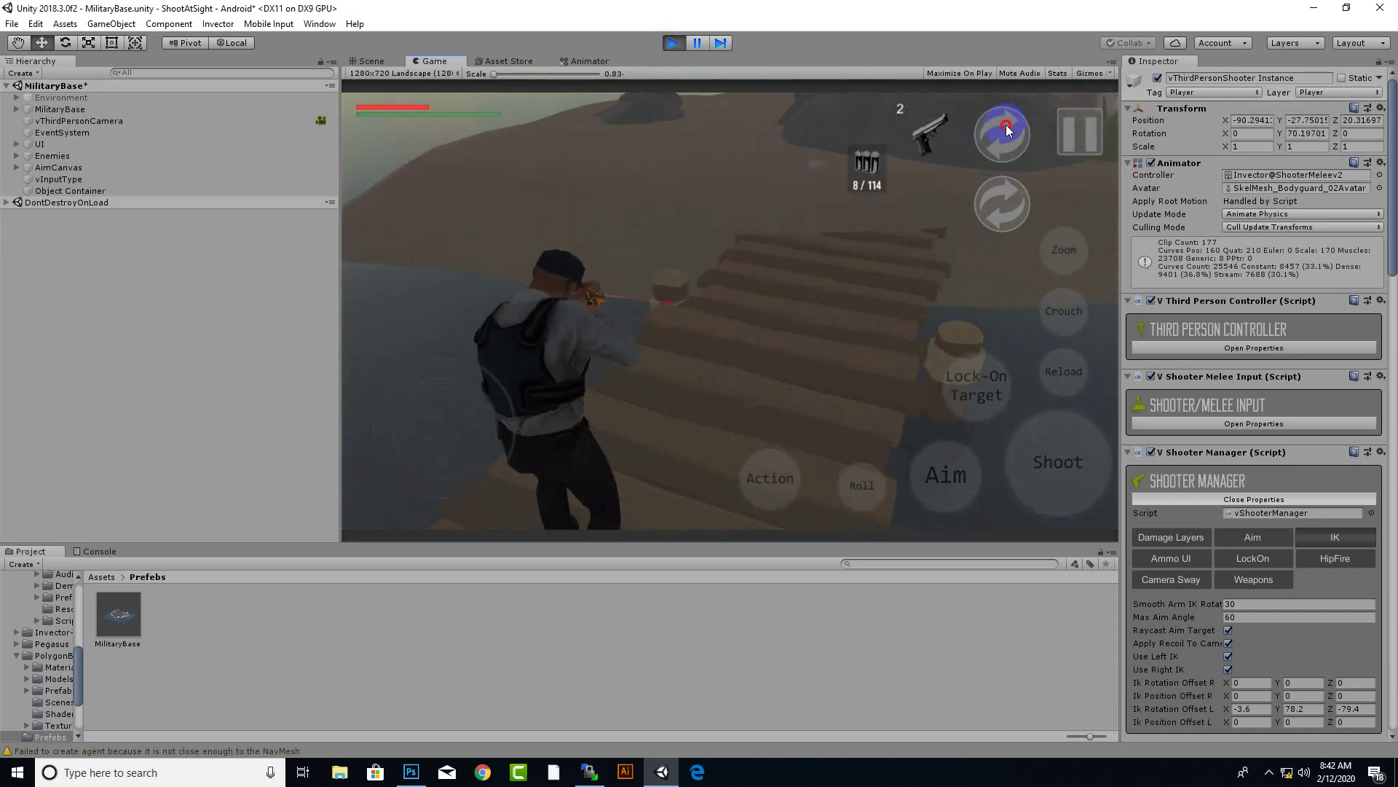
pyautogui.click(995, 131)
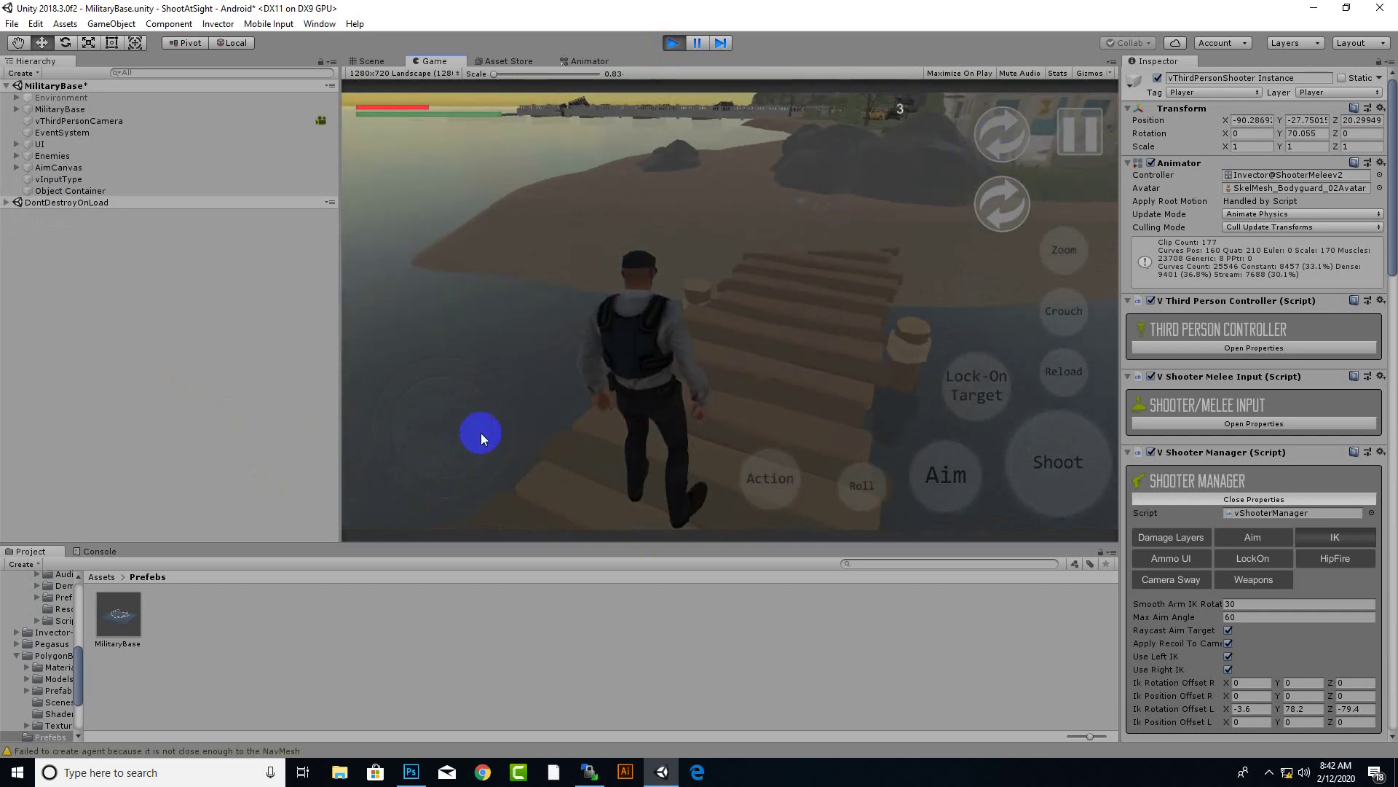
# Step: Walk the player off the pier and among the island's buildings to test the environment, and stop play mode
pyautogui.moveTo(480, 432)
pyautogui.mouseDown()
pyautogui.moveTo(531, 312)
pyautogui.moveTo(765, 219)
pyautogui.moveTo(515, 172)
pyautogui.moveTo(387, 244)
pyautogui.moveTo(316, 362)
pyautogui.moveTo(478, 481)
pyautogui.moveTo(695, 238)
pyautogui.moveTo(1020, 115)
pyautogui.moveTo(1061, 138)
pyautogui.moveTo(1391, 61)
pyautogui.mouseUp()
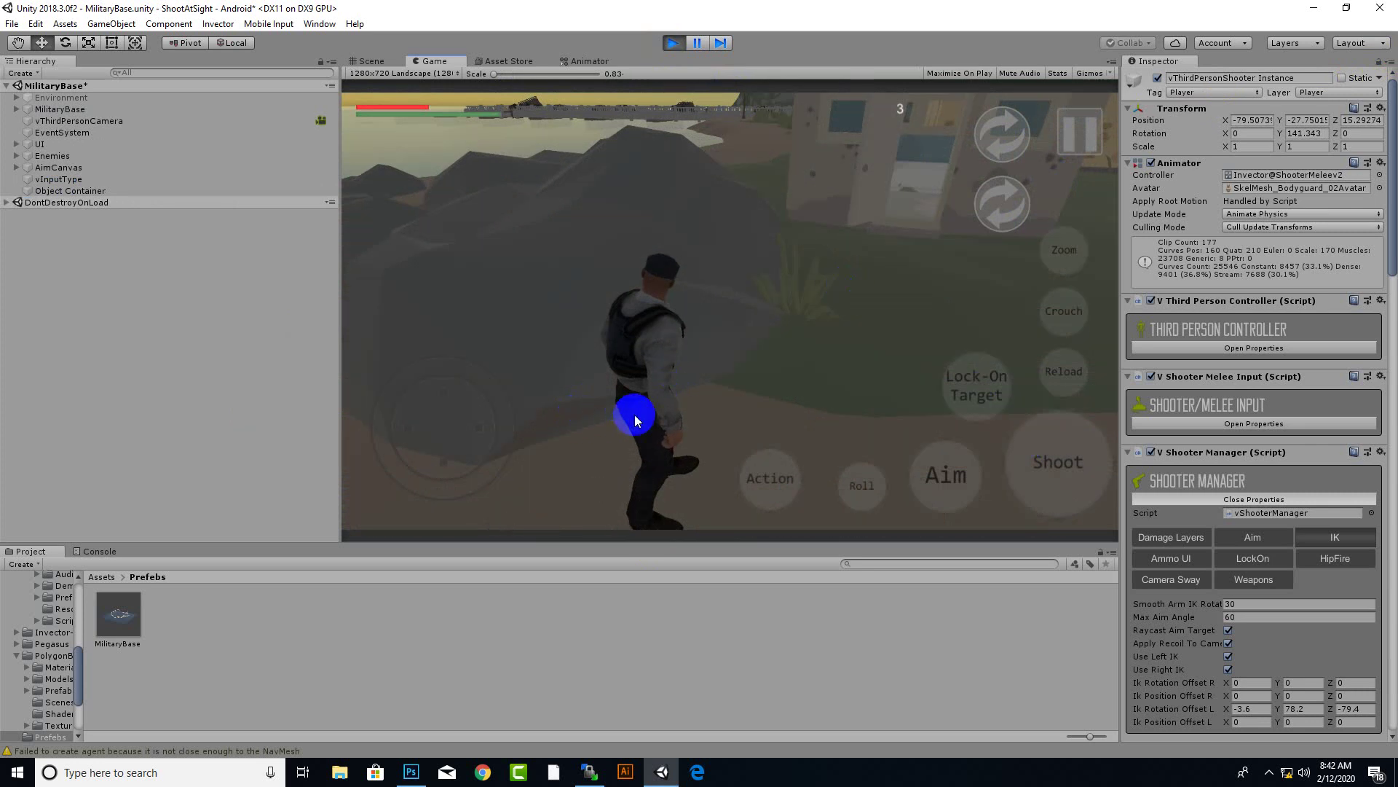
pyautogui.moveTo(434, 424); pyautogui.dragTo(12, 296)
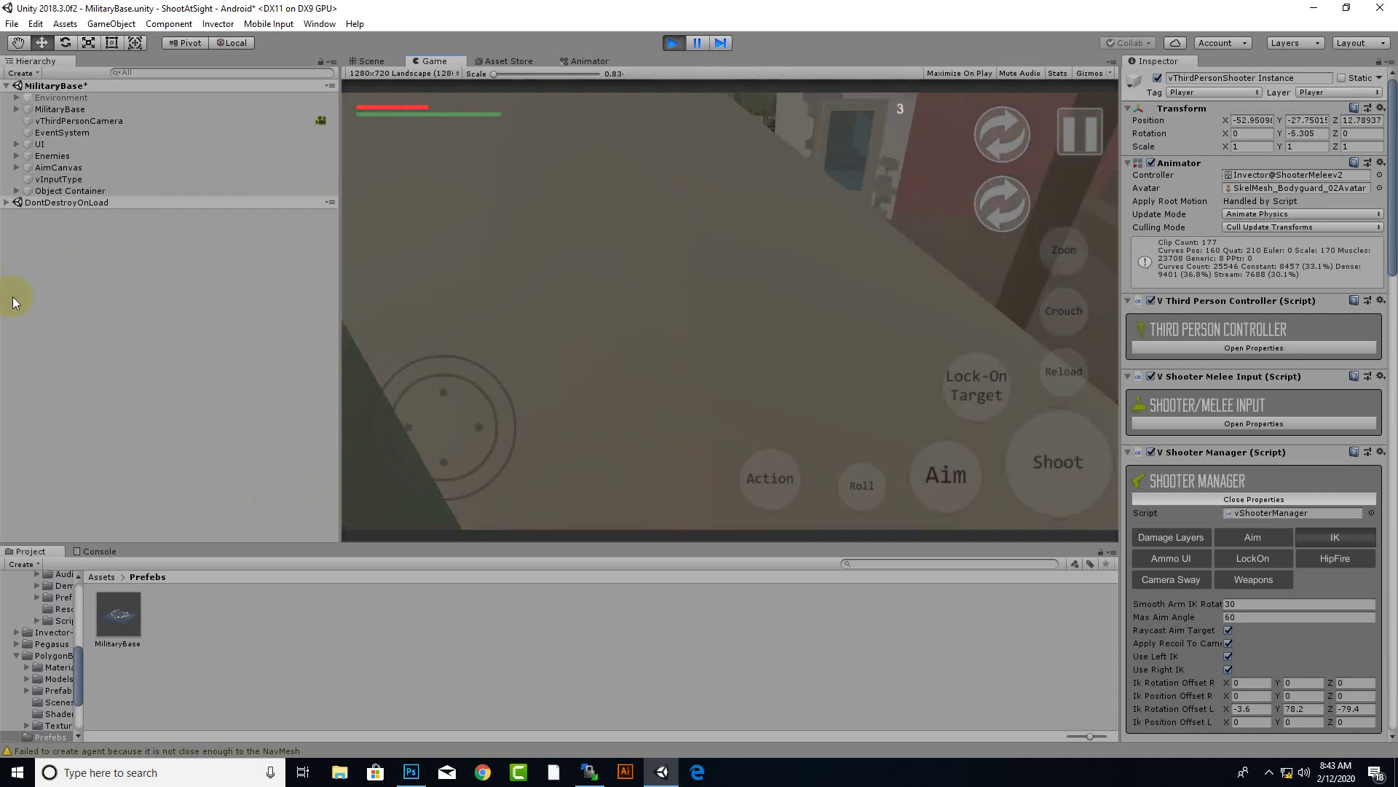
pyautogui.click(671, 44)
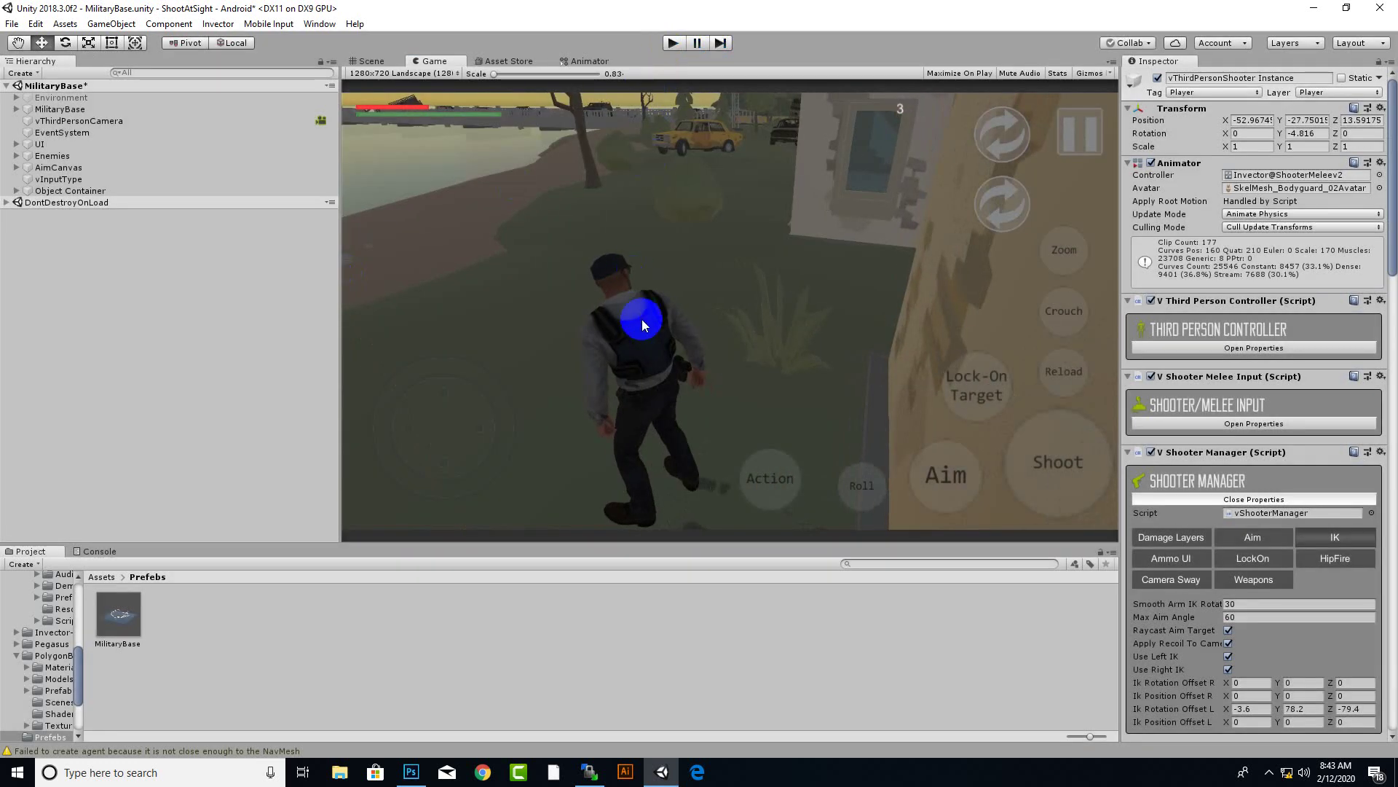
# Step: Delete the Enemies object from the MilitaryBase scene
pyautogui.moveTo(641, 319); pyautogui.dragTo(822, 325, button='right')
pyautogui.scroll(-3, 750, 336)
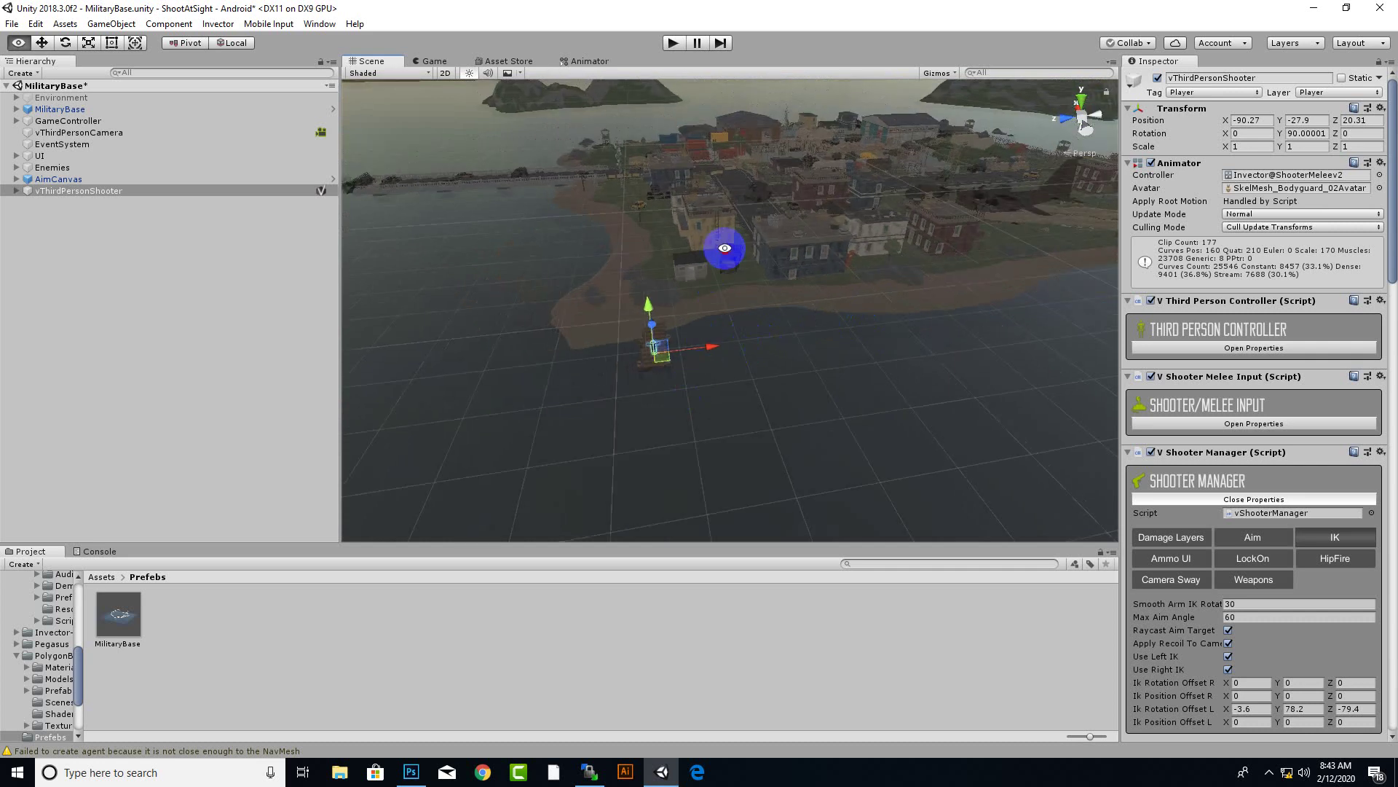
pyautogui.moveTo(724, 249); pyautogui.dragTo(477, 372, button='right')
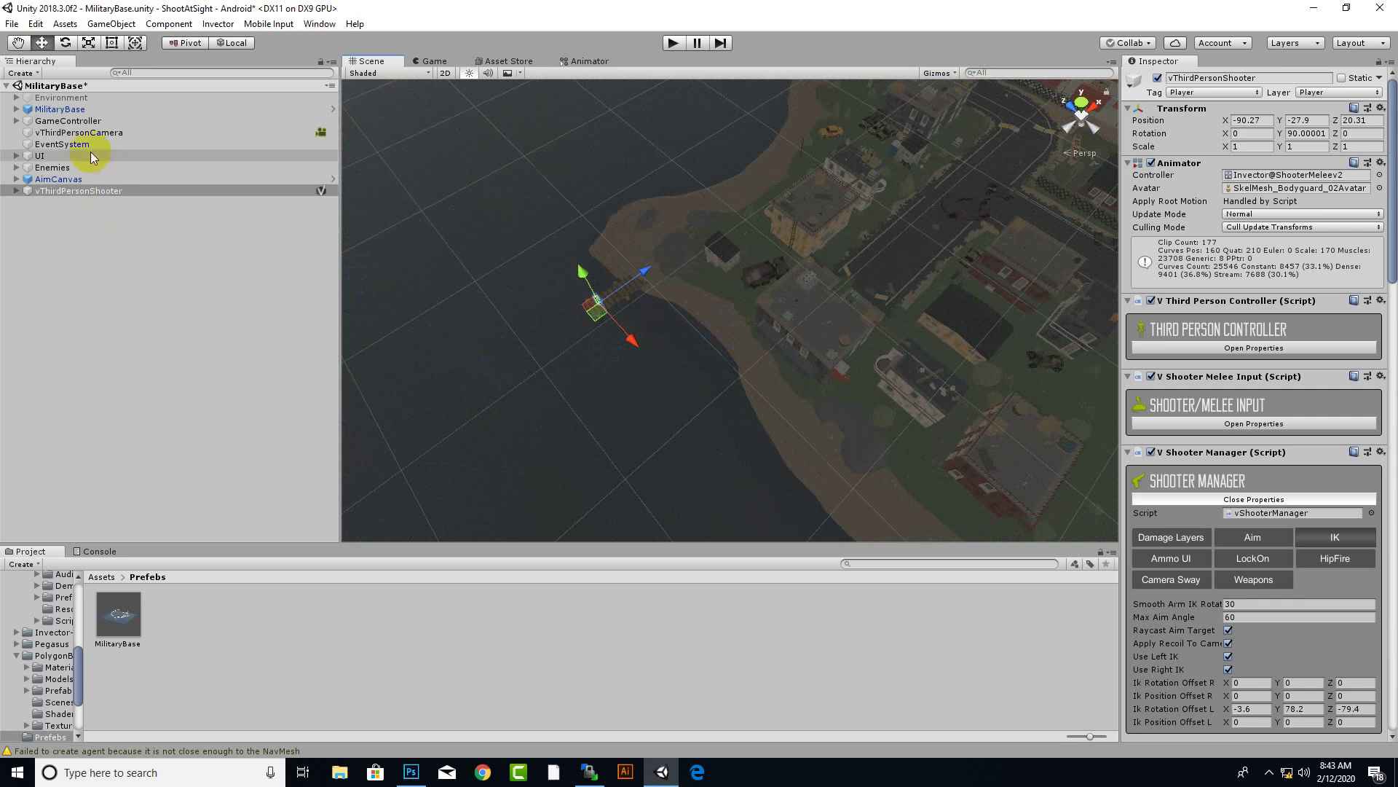
pyautogui.click(54, 168)
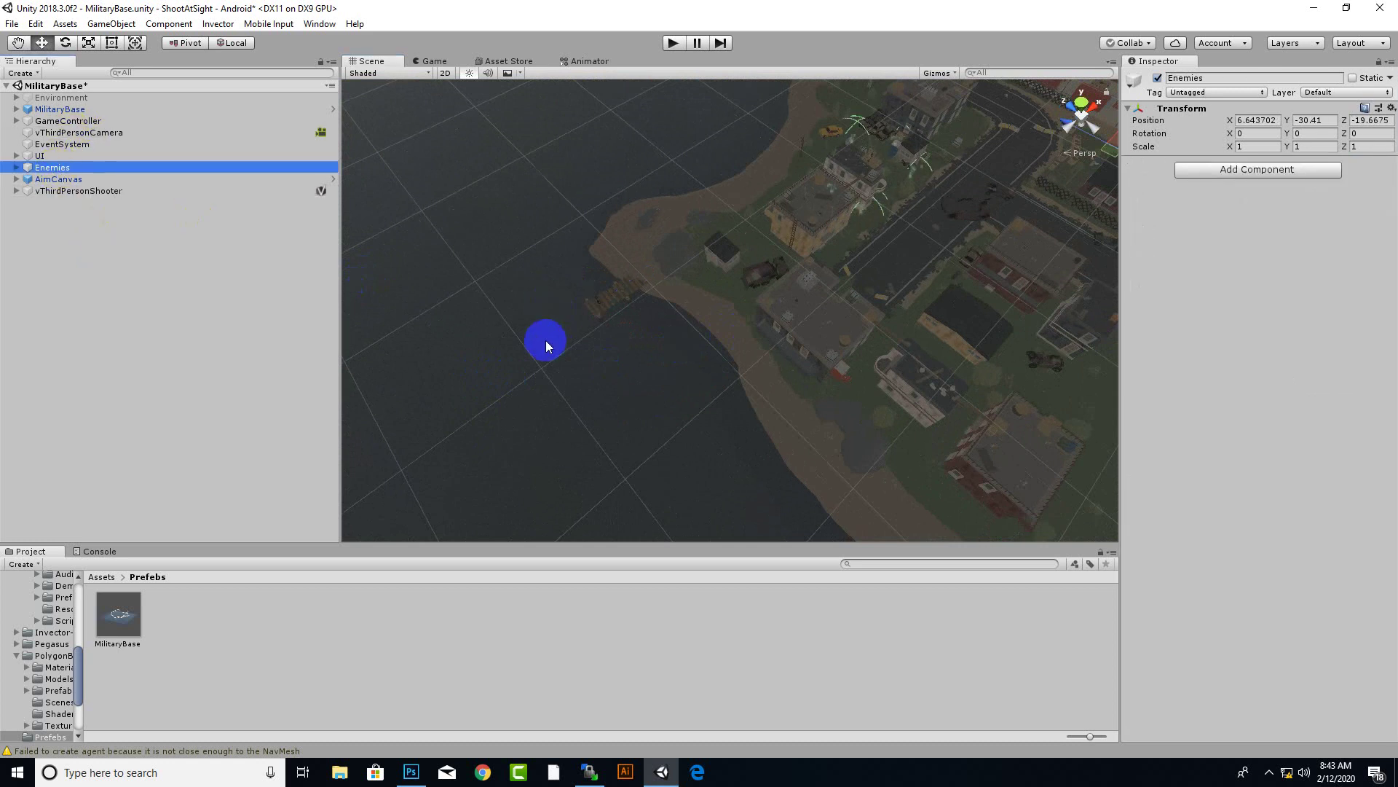
pyautogui.scroll(-3, 547, 341)
pyautogui.press('Delete')
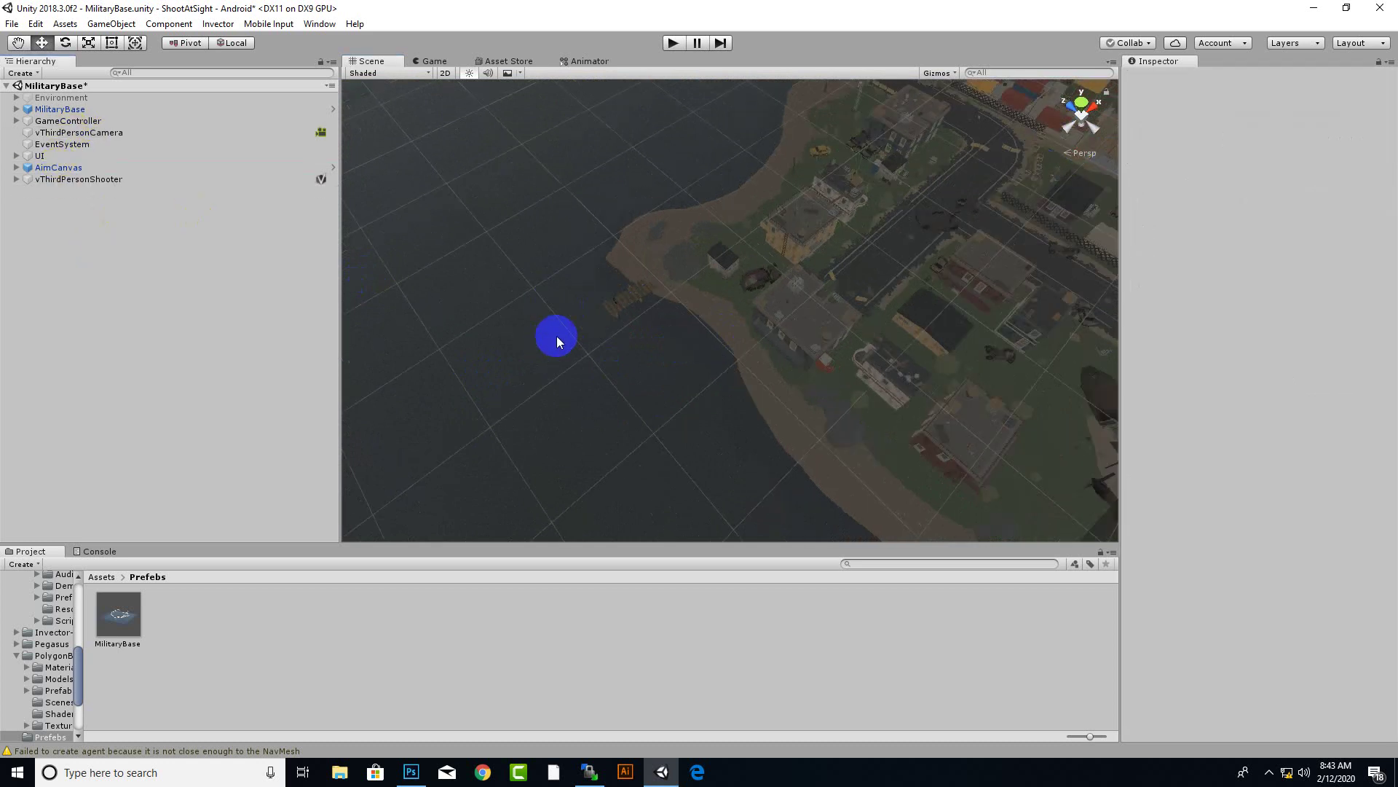
# Step: Reactivate the old Environment object to identify it and delete it from the MilitaryBase scene
pyautogui.click(164, 97)
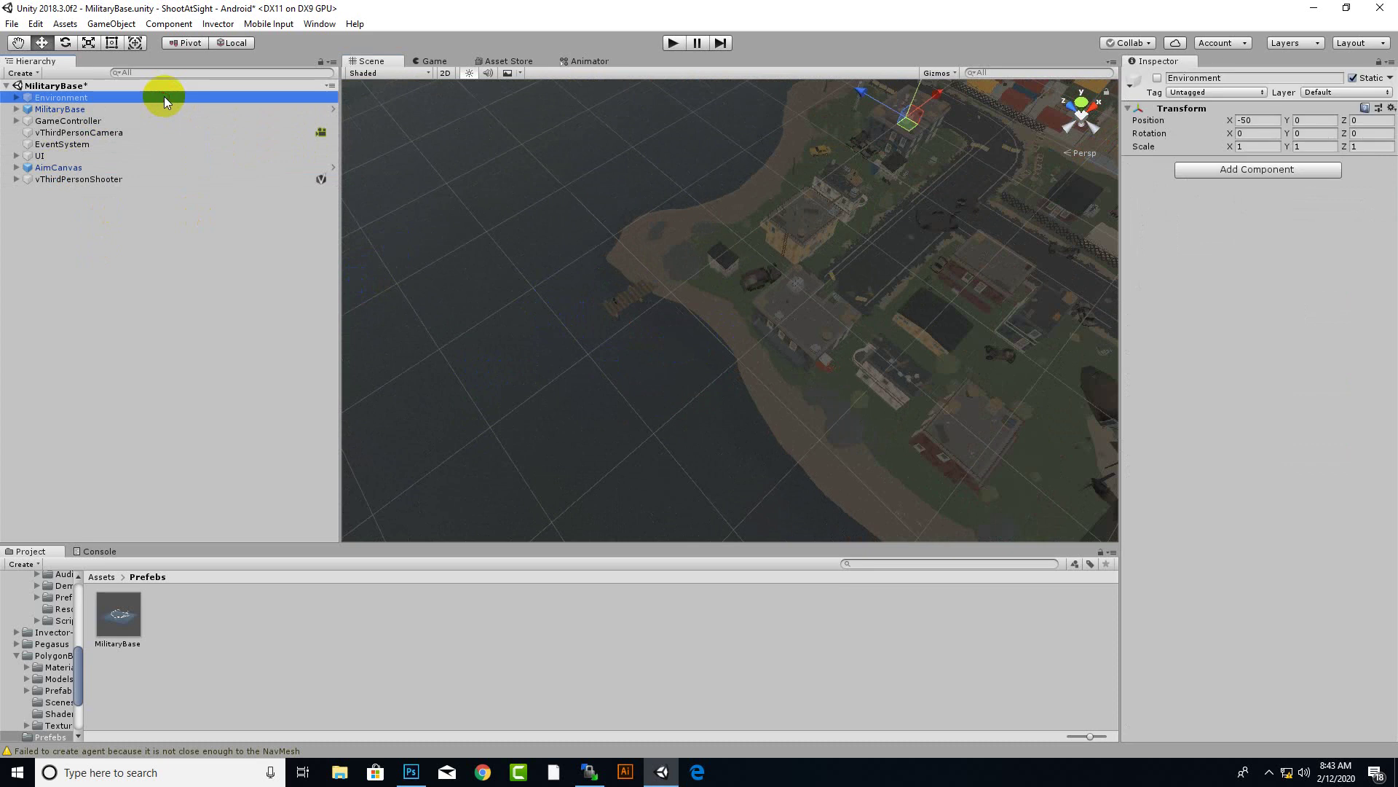
pyautogui.click(1157, 78)
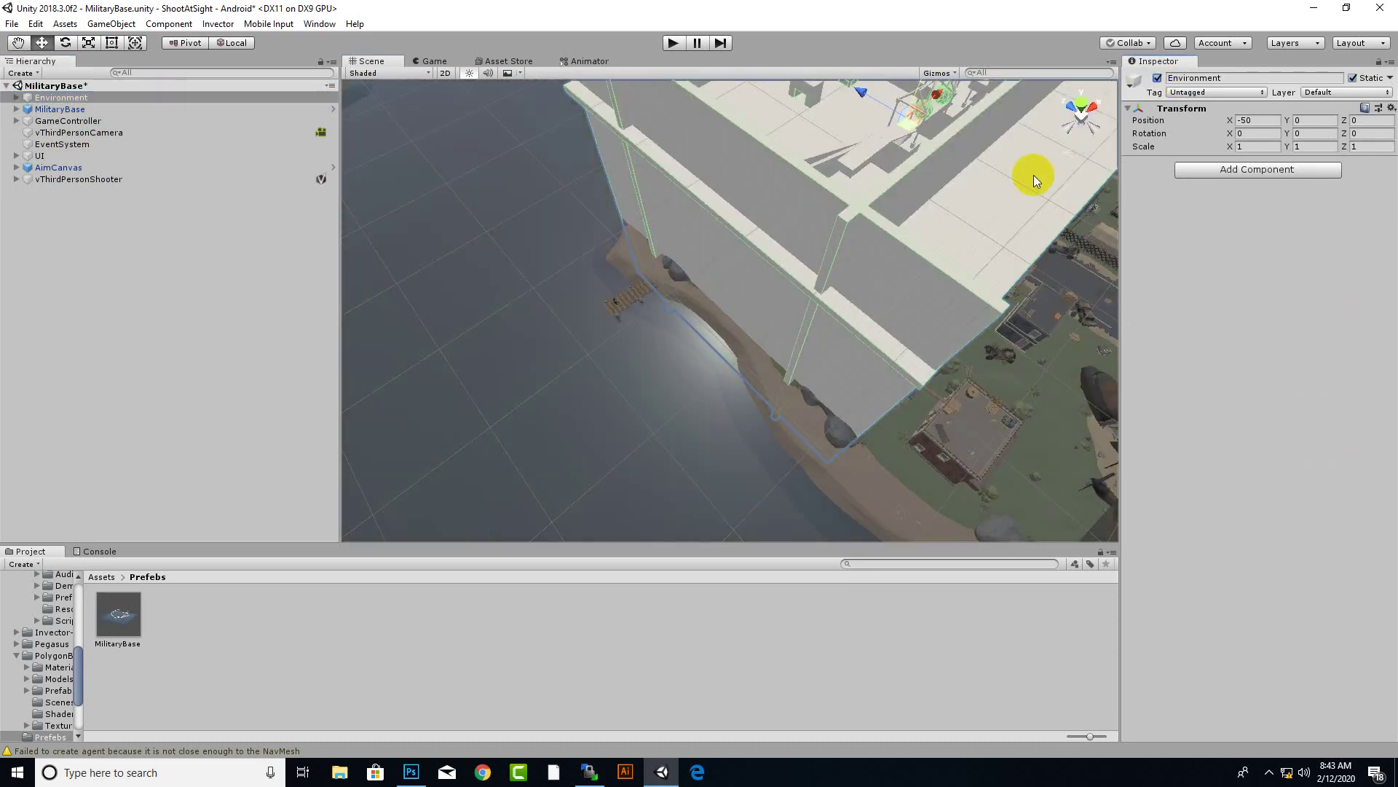
pyautogui.click(33, 97)
pyautogui.press('Delete')
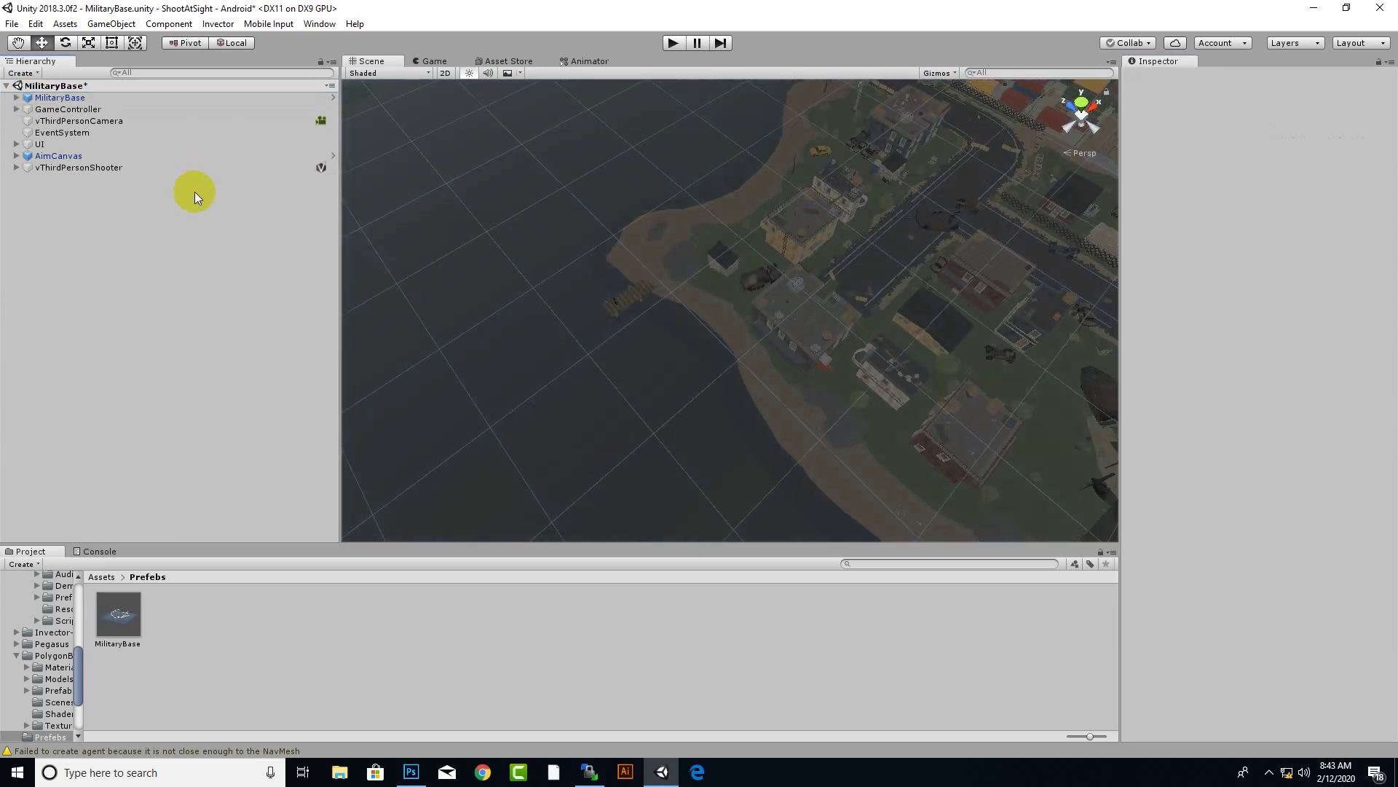
# Step: Play-test the cleaned-up scene without the Enemies and Environment objects, and exit play mode
pyautogui.click(670, 48)
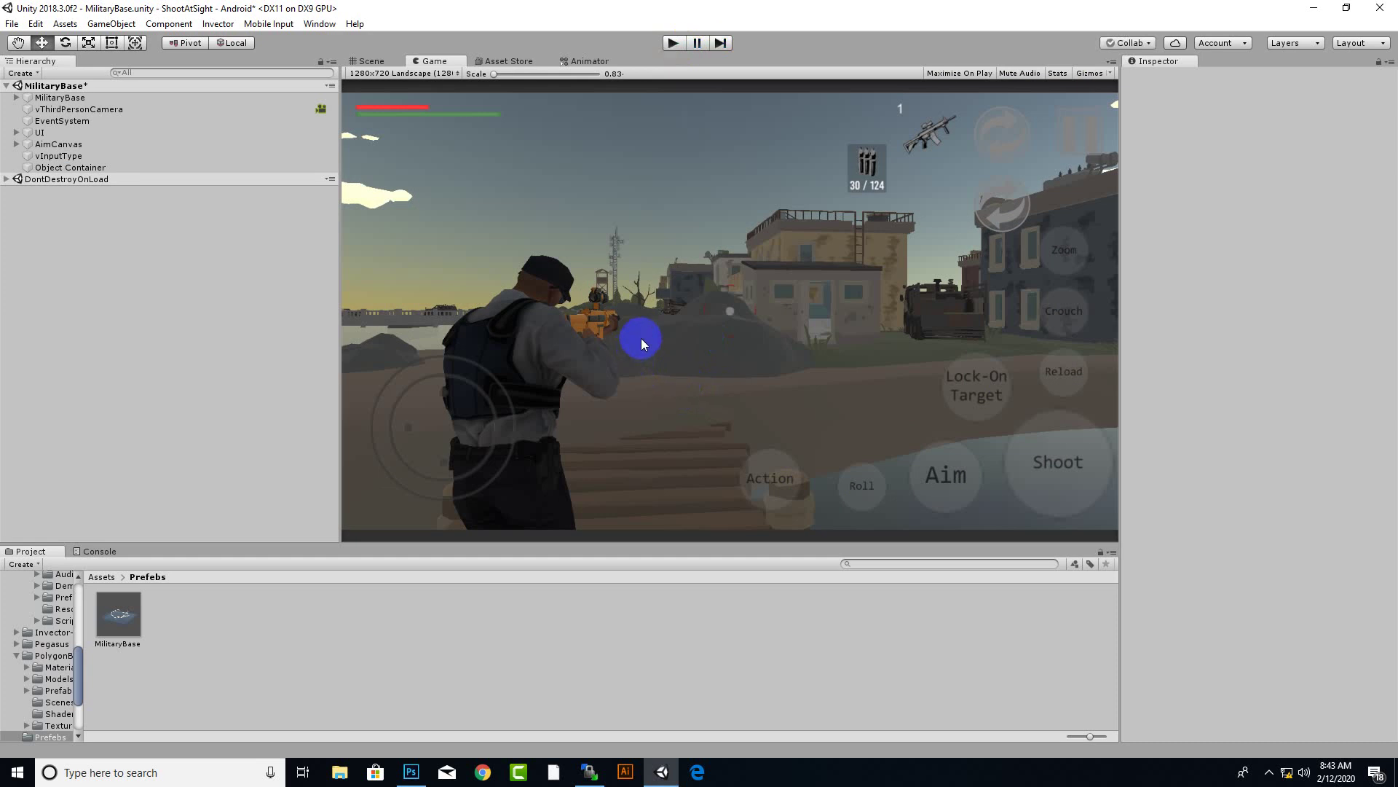
pyautogui.hotkey('ctrl', 'p')
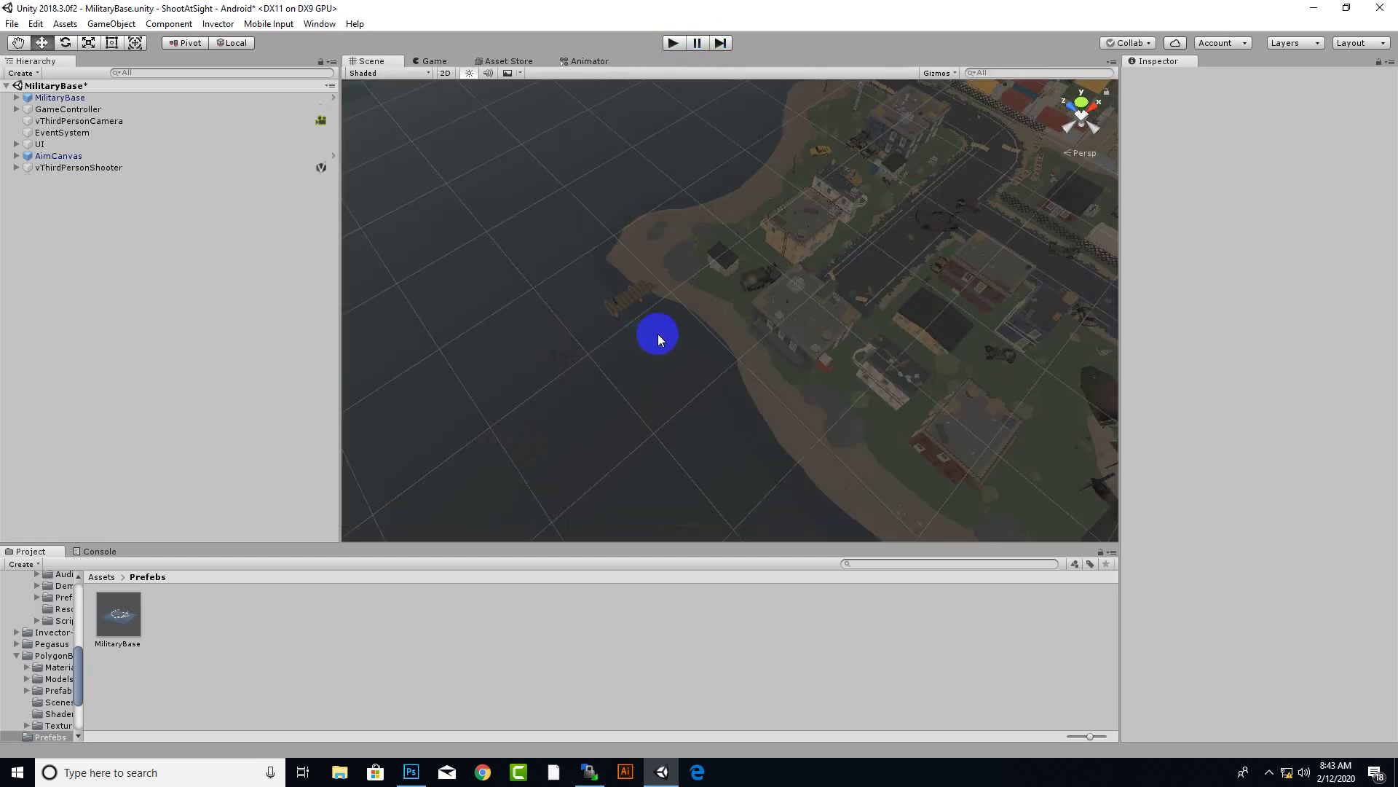